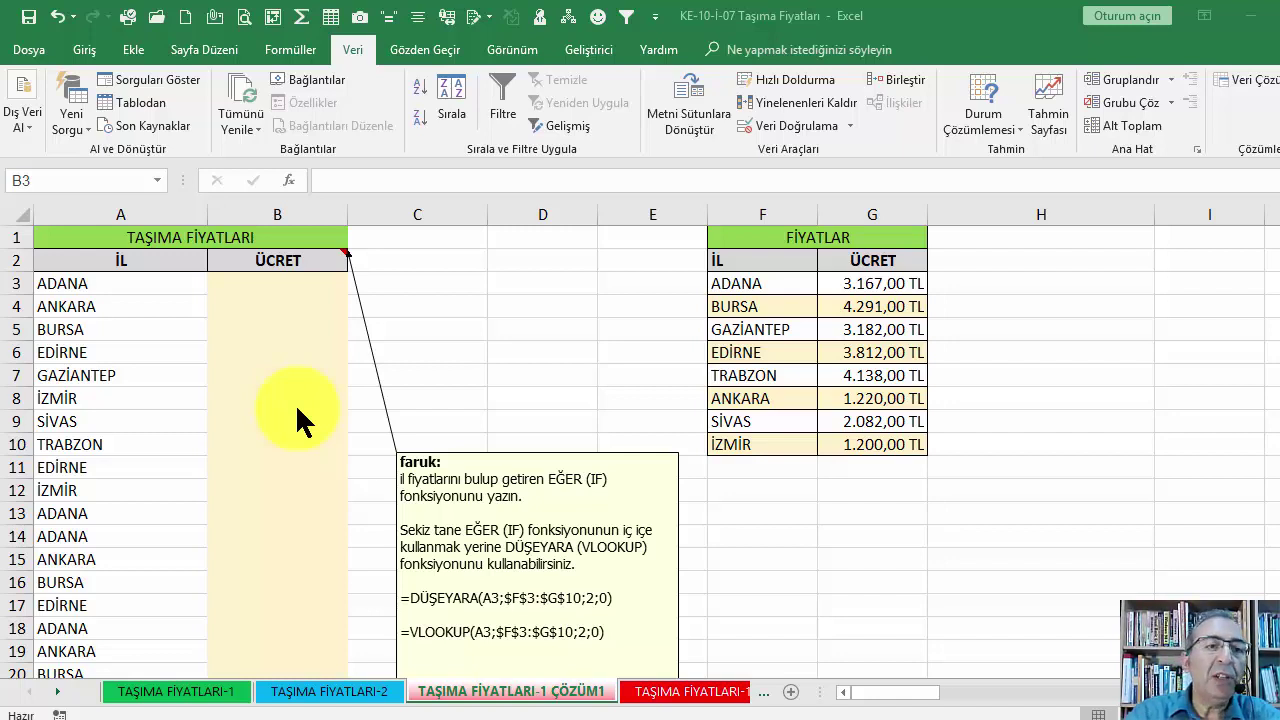
- Look over the ÜCRET column and the FİYATLAR price table F3:G10
scroll(248, 376, down, 2)
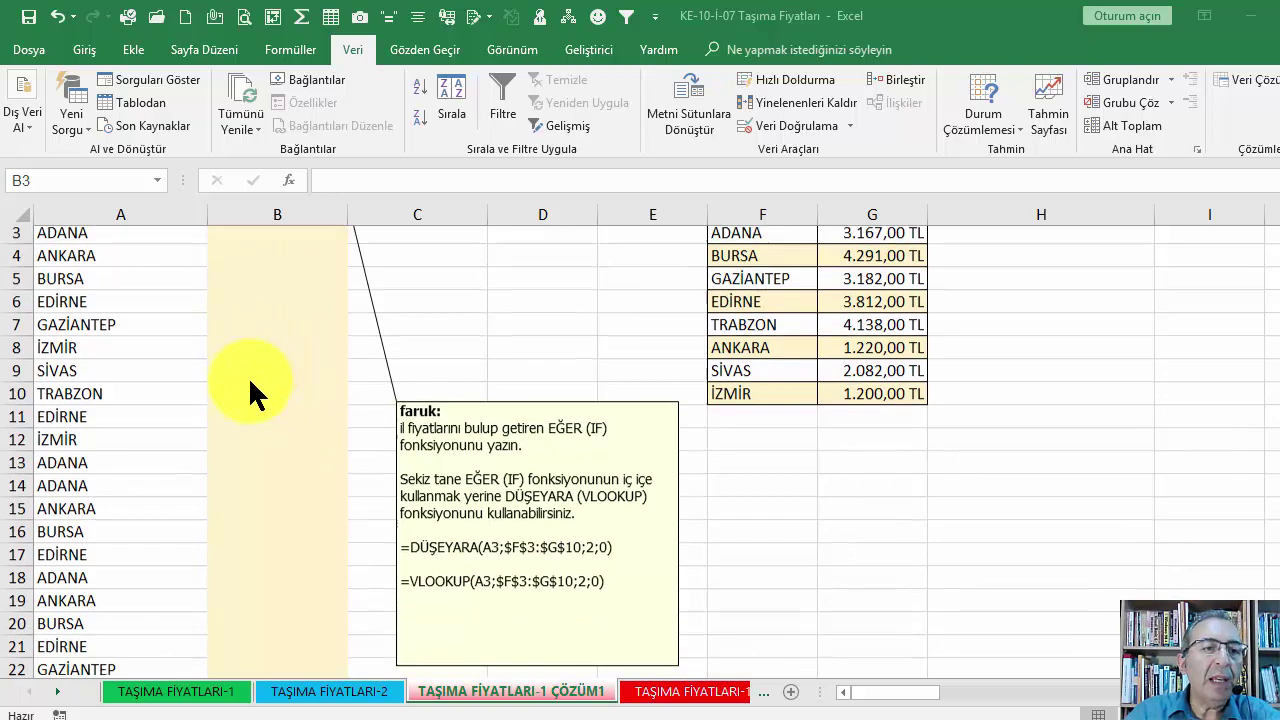
scroll(248, 385, up, 4)
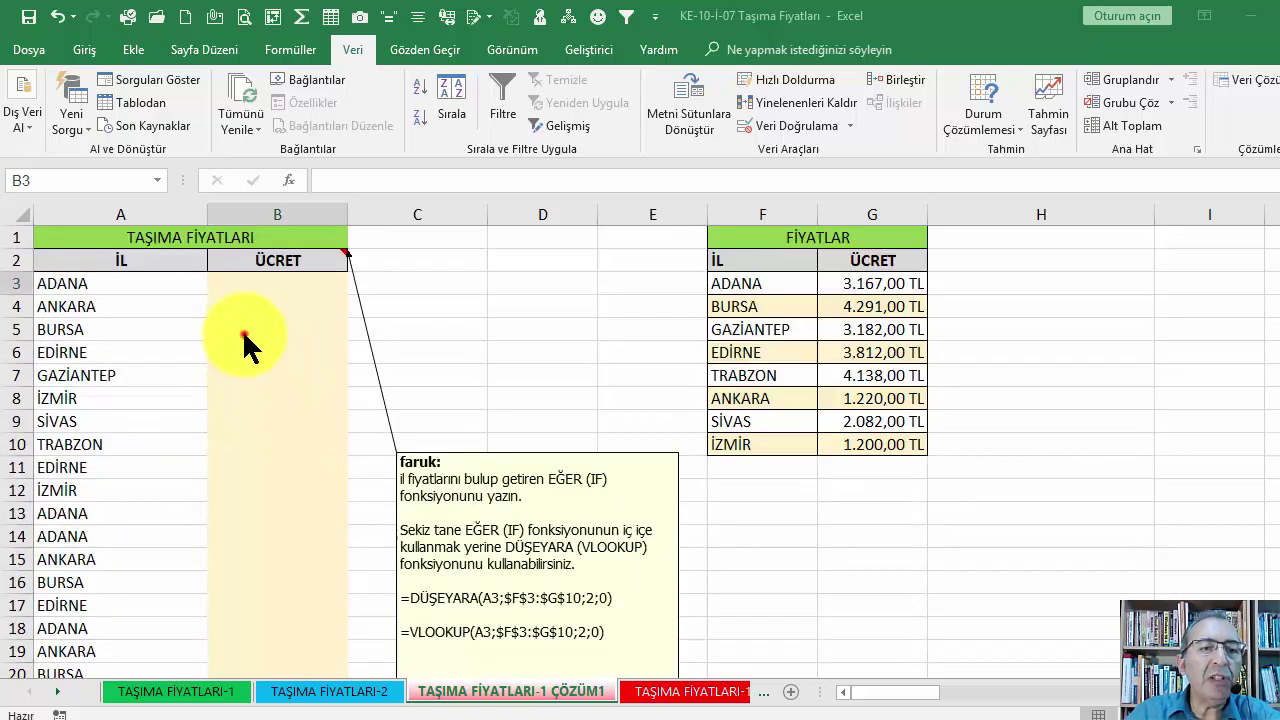
scroll(126, 350, down, 3)
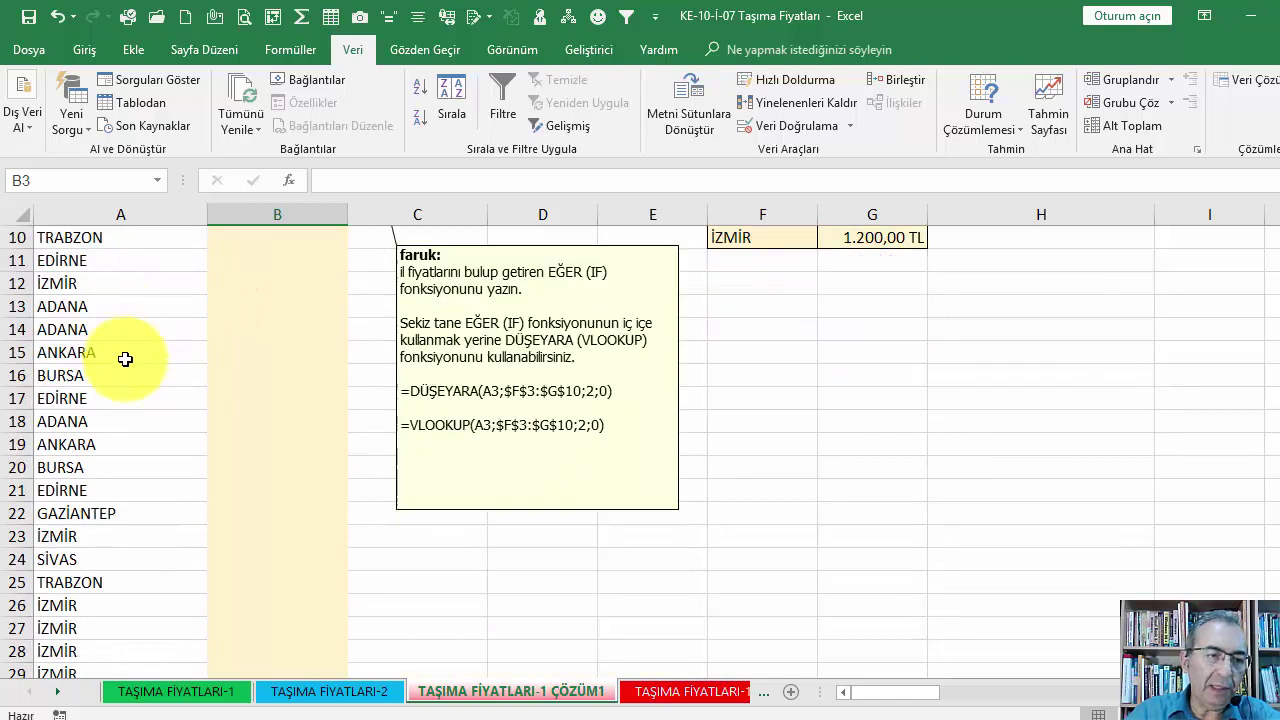
scroll(120, 375, down, 4)
scroll(120, 392, down, 2)
scroll(122, 399, up, 9)
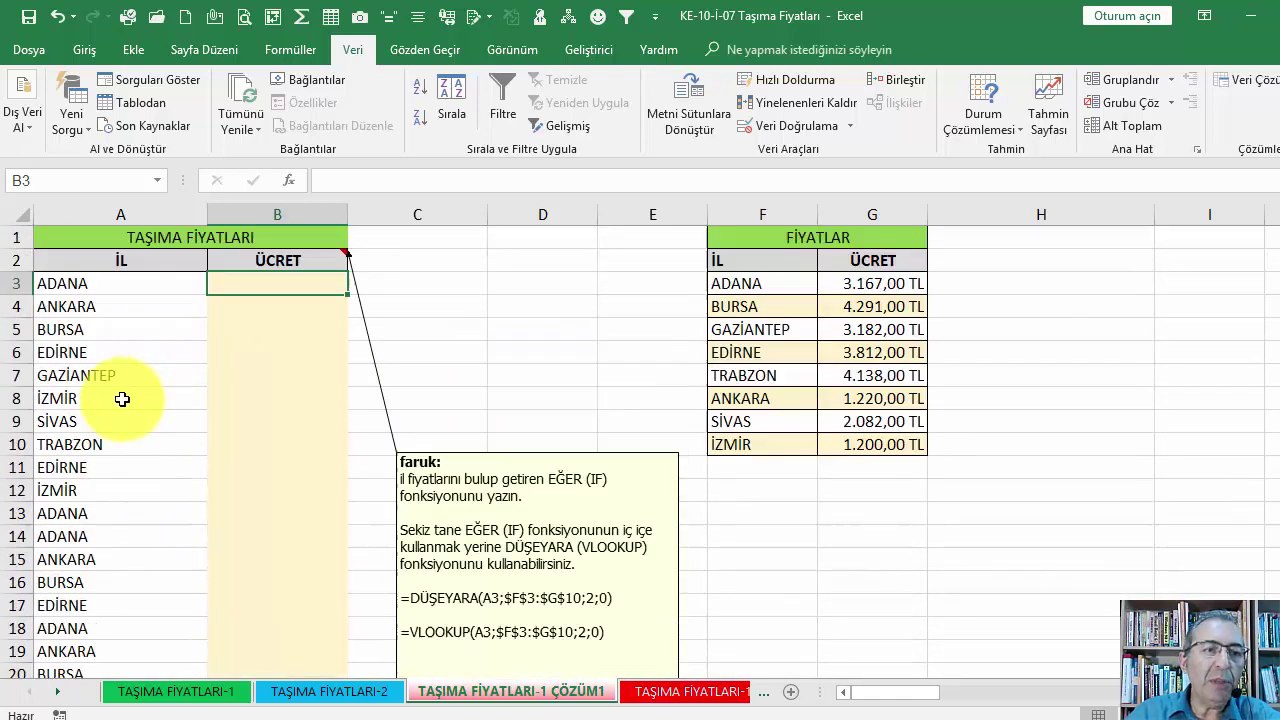
click(281, 343)
click(277, 286)
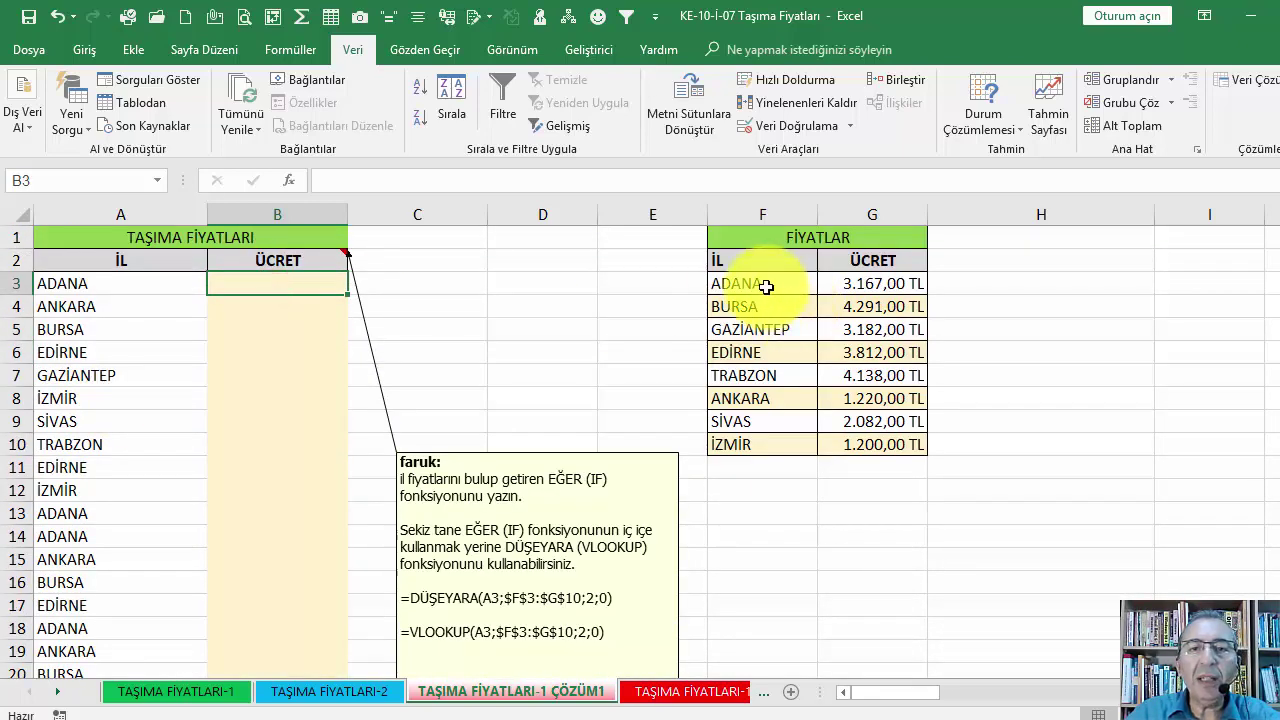
drag(765, 283, 897, 438)
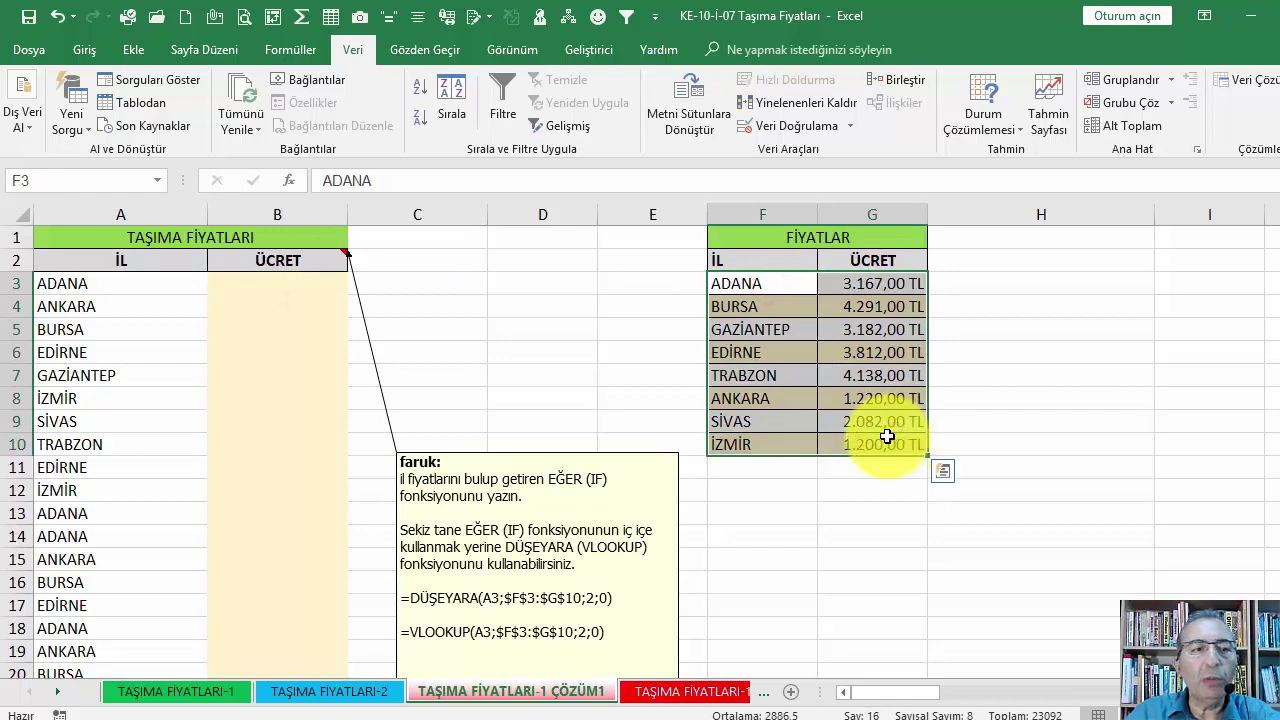
click(230, 285)
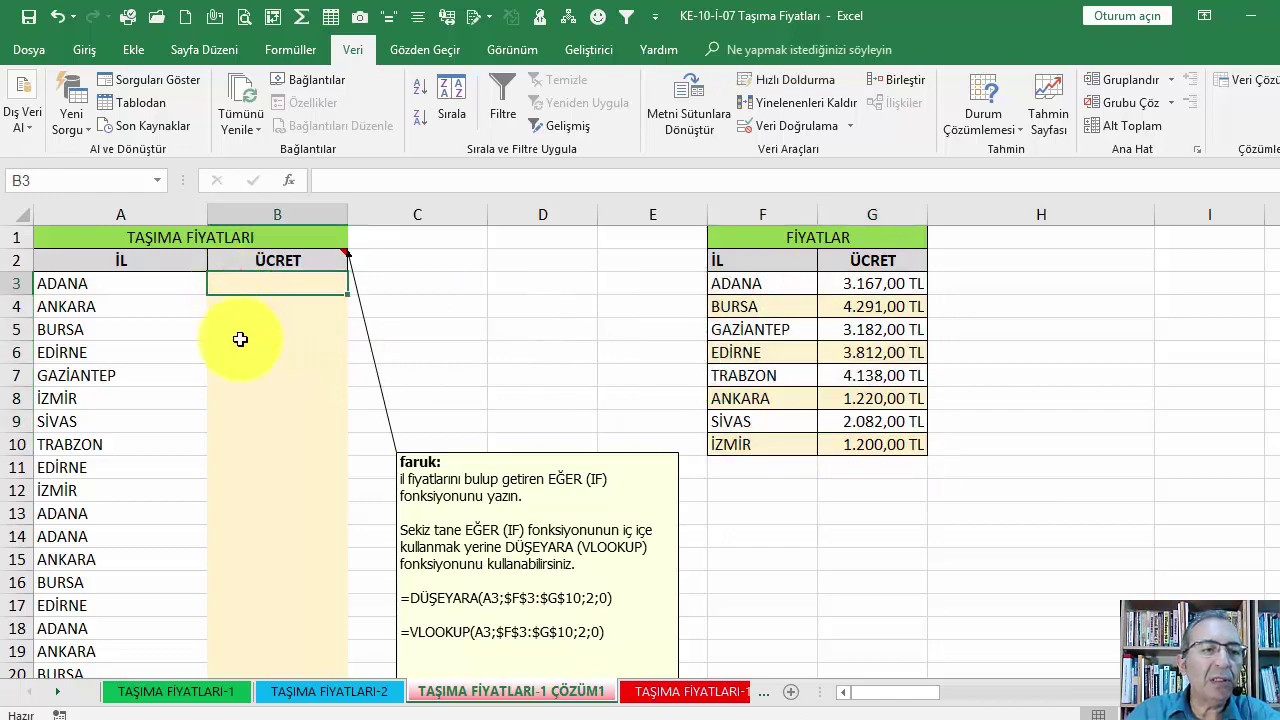
- Compare the cities in column A with the price list cities, ending on cell B3
scroll(242, 343, down, 3)
scroll(243, 347, down, 2)
scroll(242, 352, up, 5)
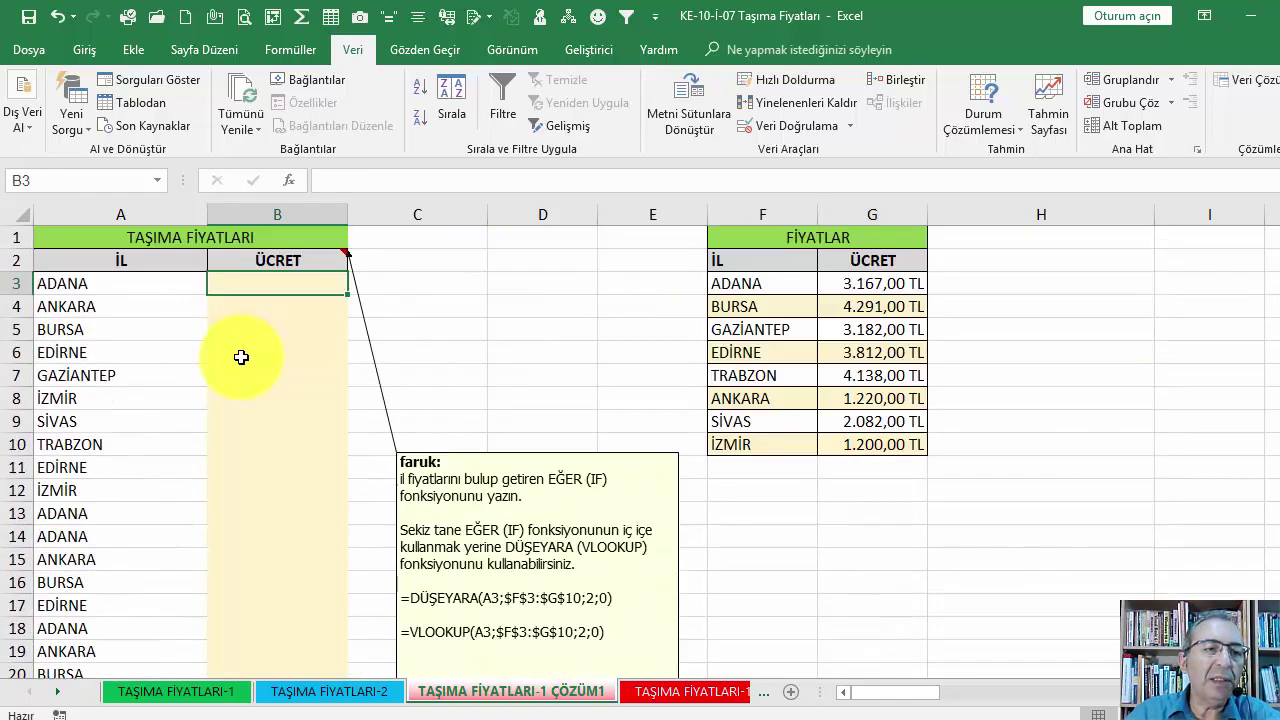
click(250, 350)
scroll(251, 358, down, 5)
scroll(251, 358, up, 5)
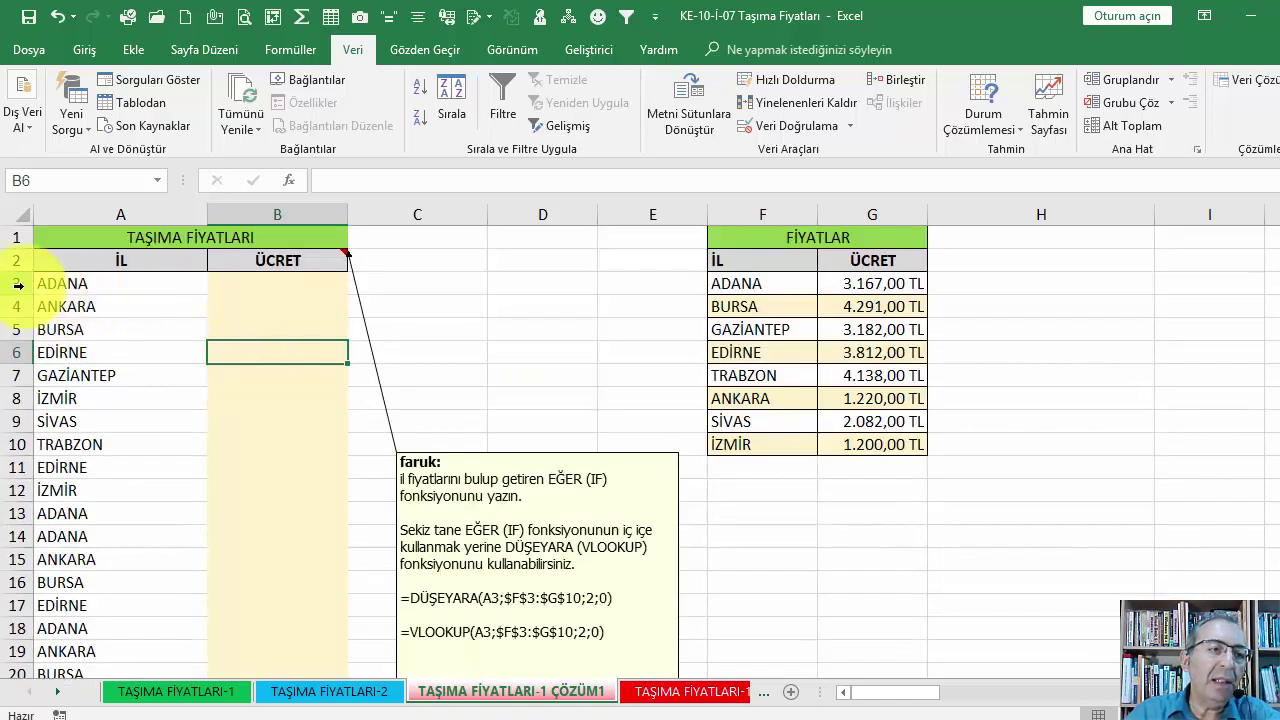
click(271, 288)
scroll(264, 359, down, 5)
scroll(264, 361, up, 5)
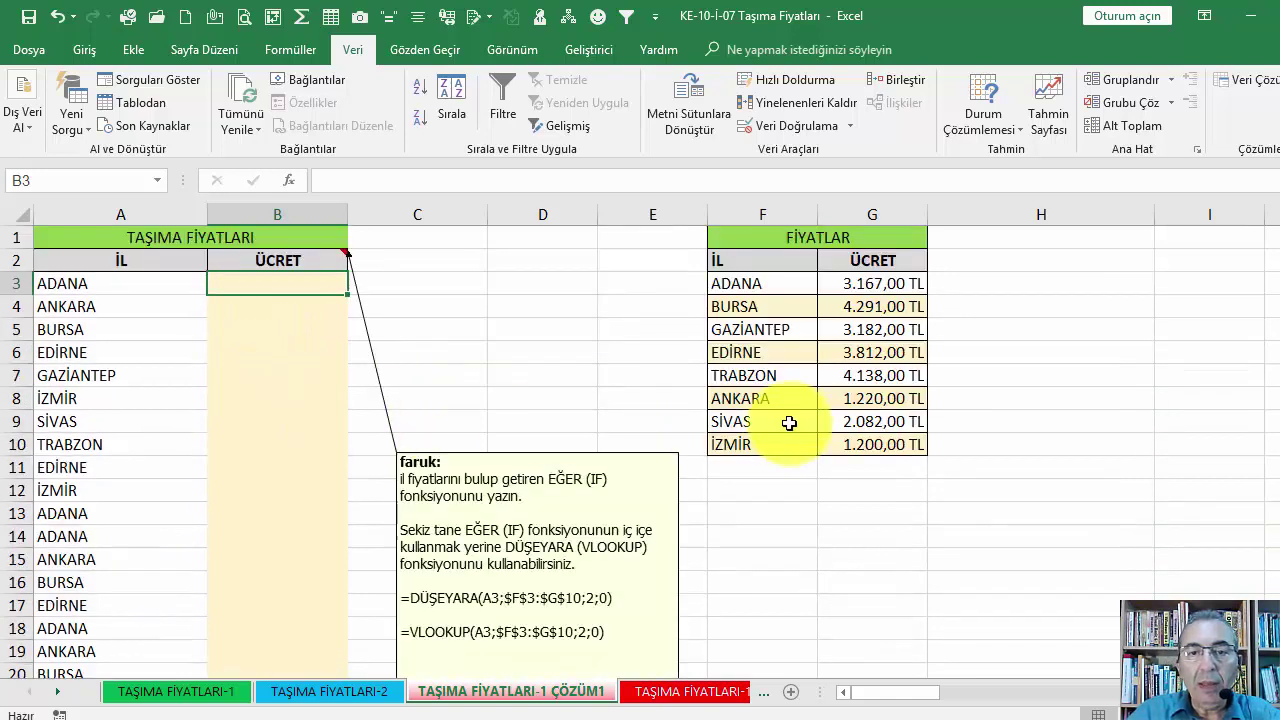
click(300, 373)
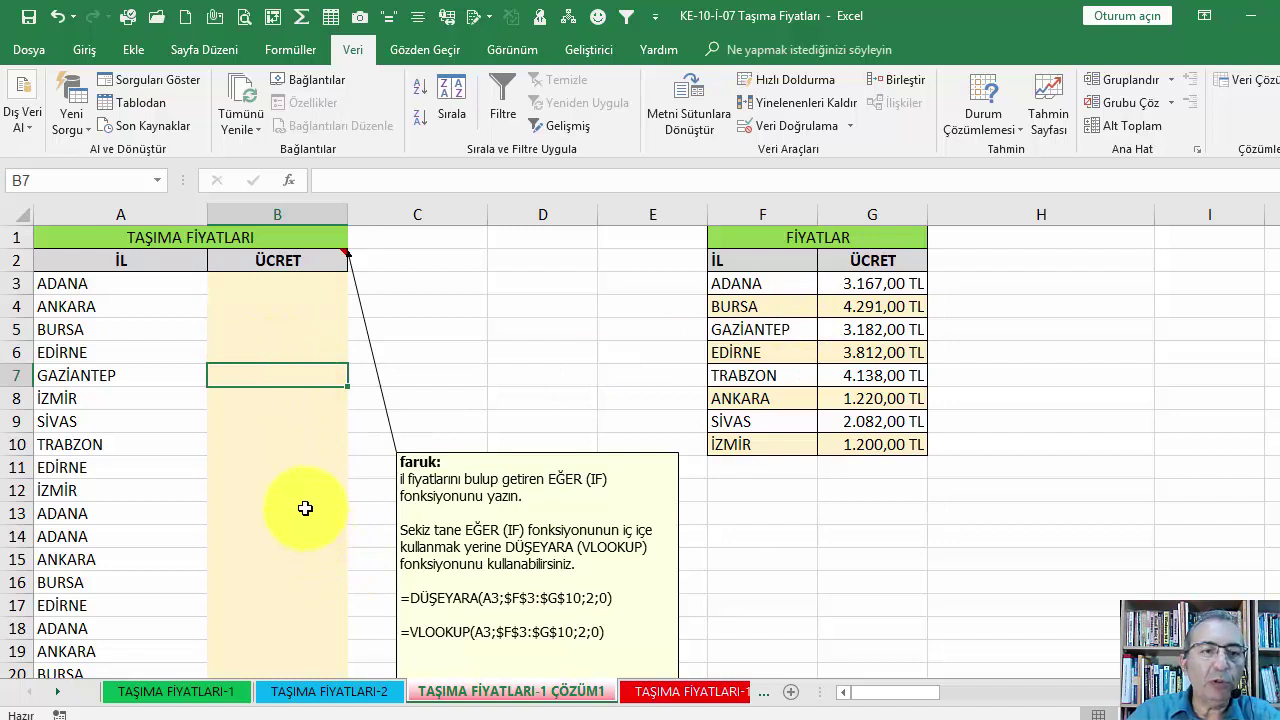
click(132, 287)
mouse_move(766, 284)
mouse_down()
mouse_move(768, 381)
mouse_move(837, 447)
mouse_up()
click(280, 352)
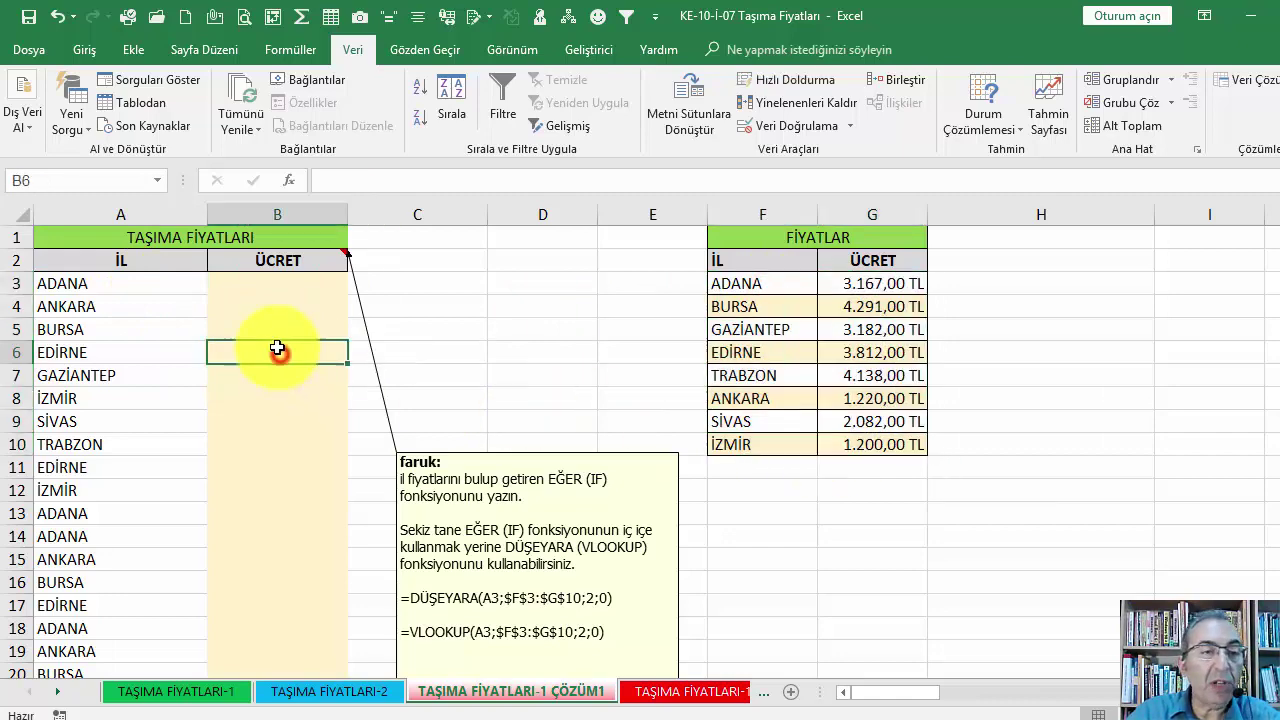
click(256, 285)
scroll(510, 598, down, 2)
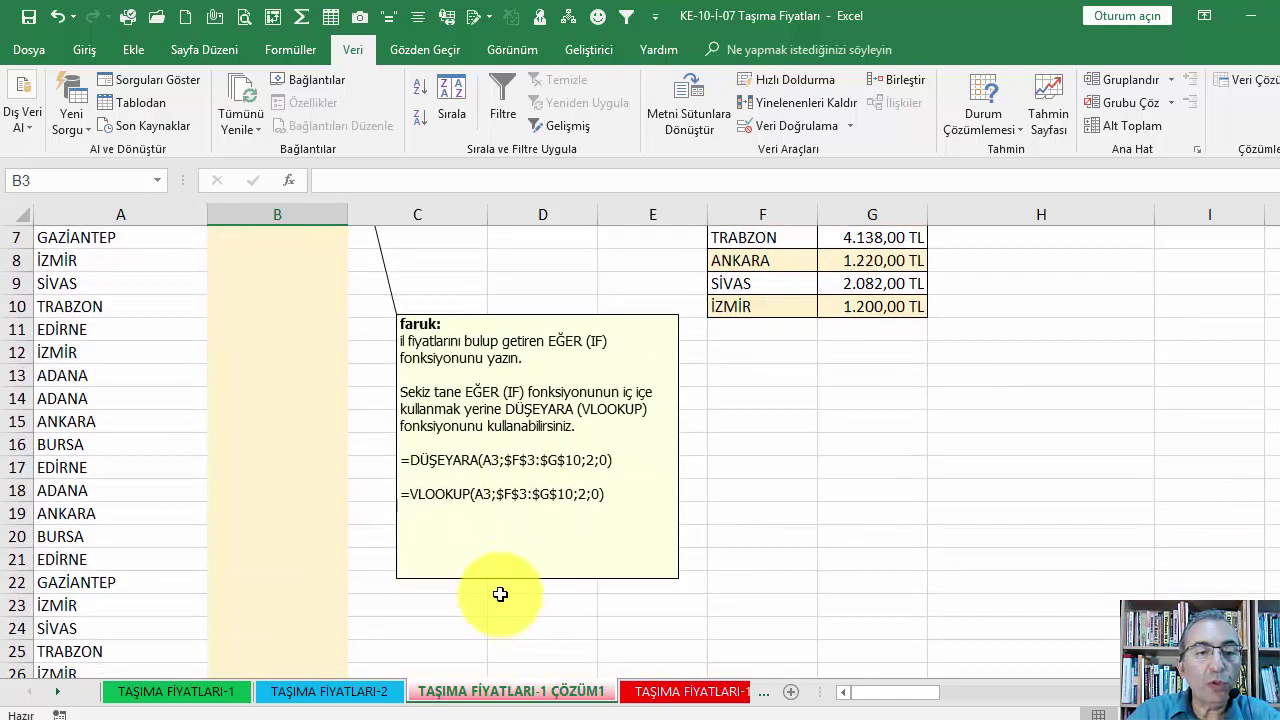
scroll(511, 506, up, 2)
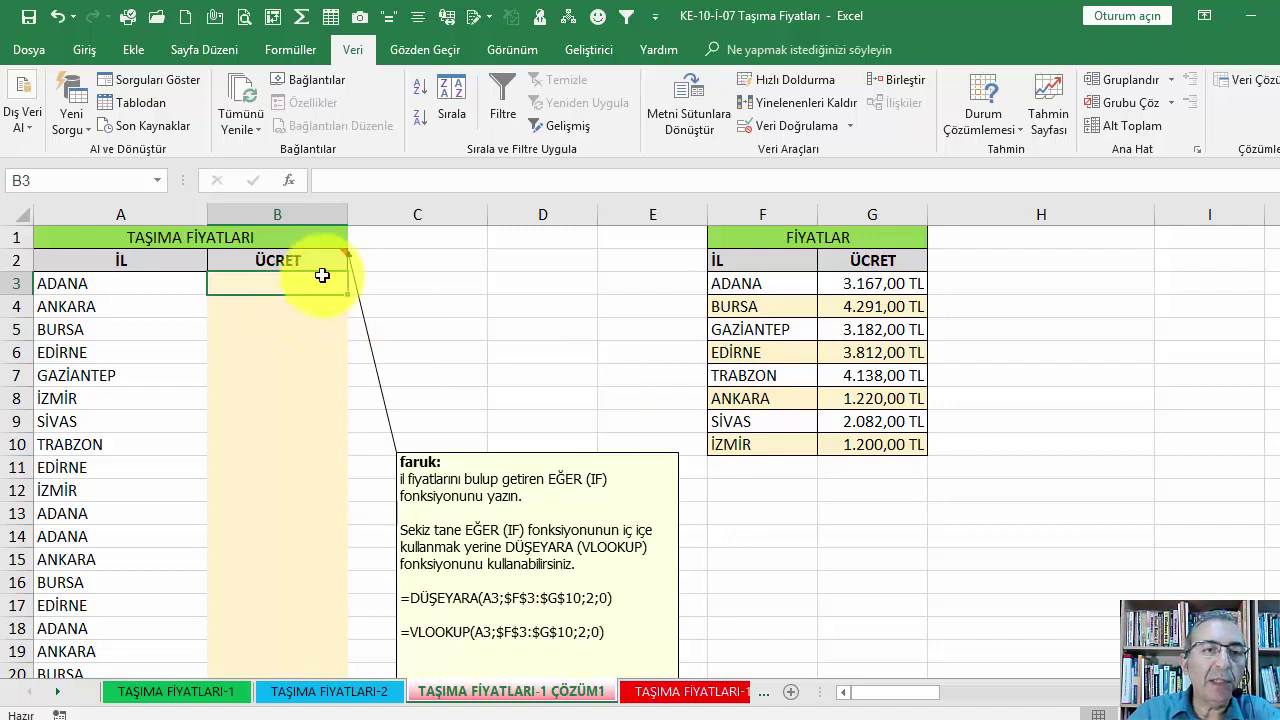
- Insert the EĞER function into B3, chosen from the Tümü category
click(288, 180)
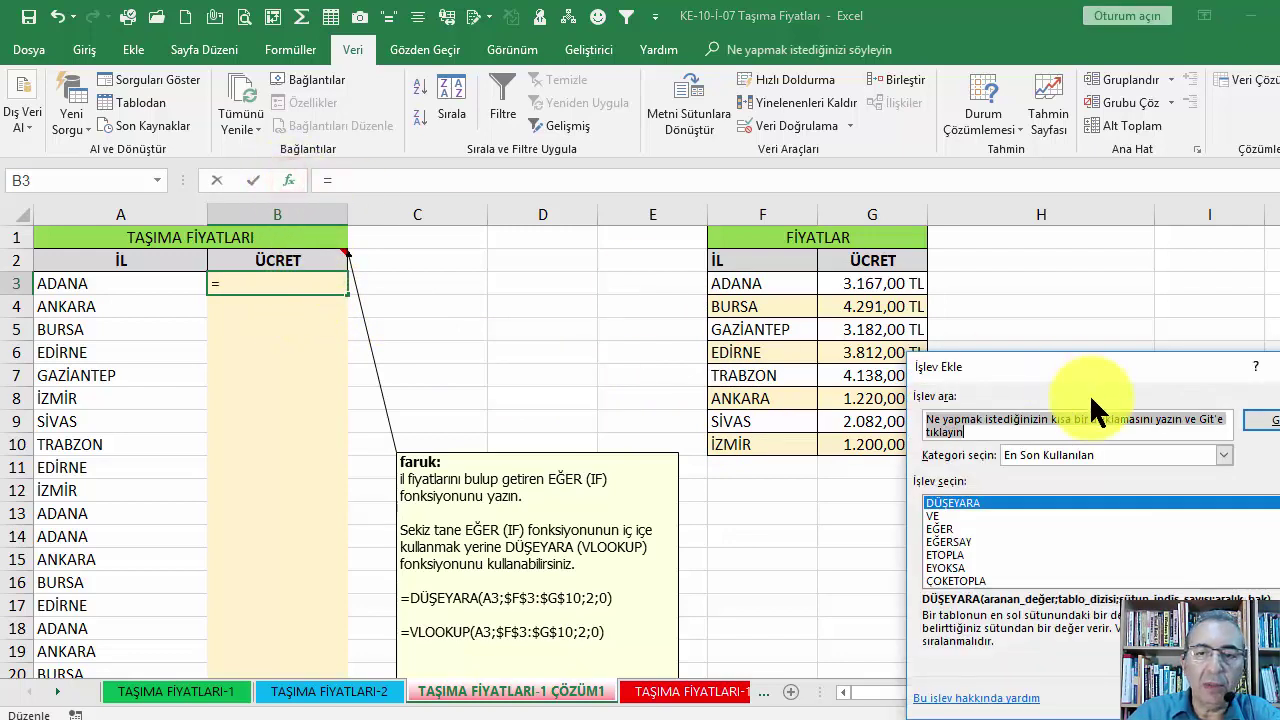
drag(1010, 366, 702, 310)
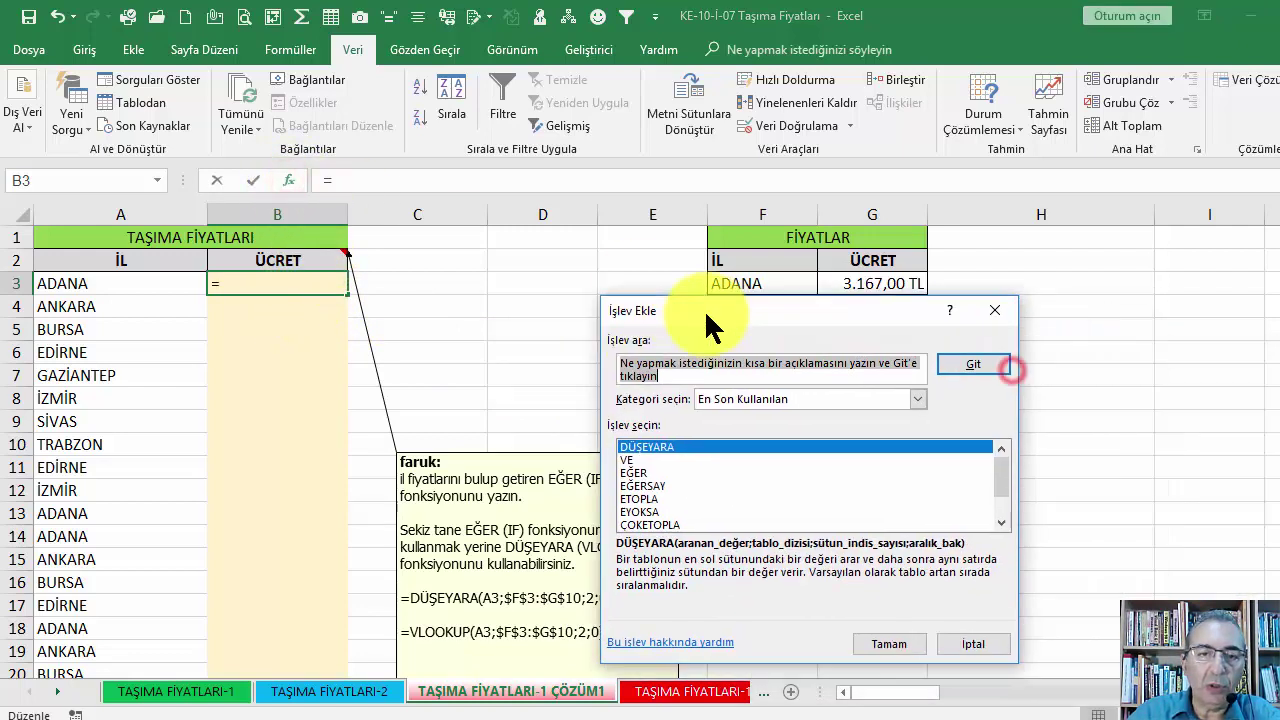
click(672, 472)
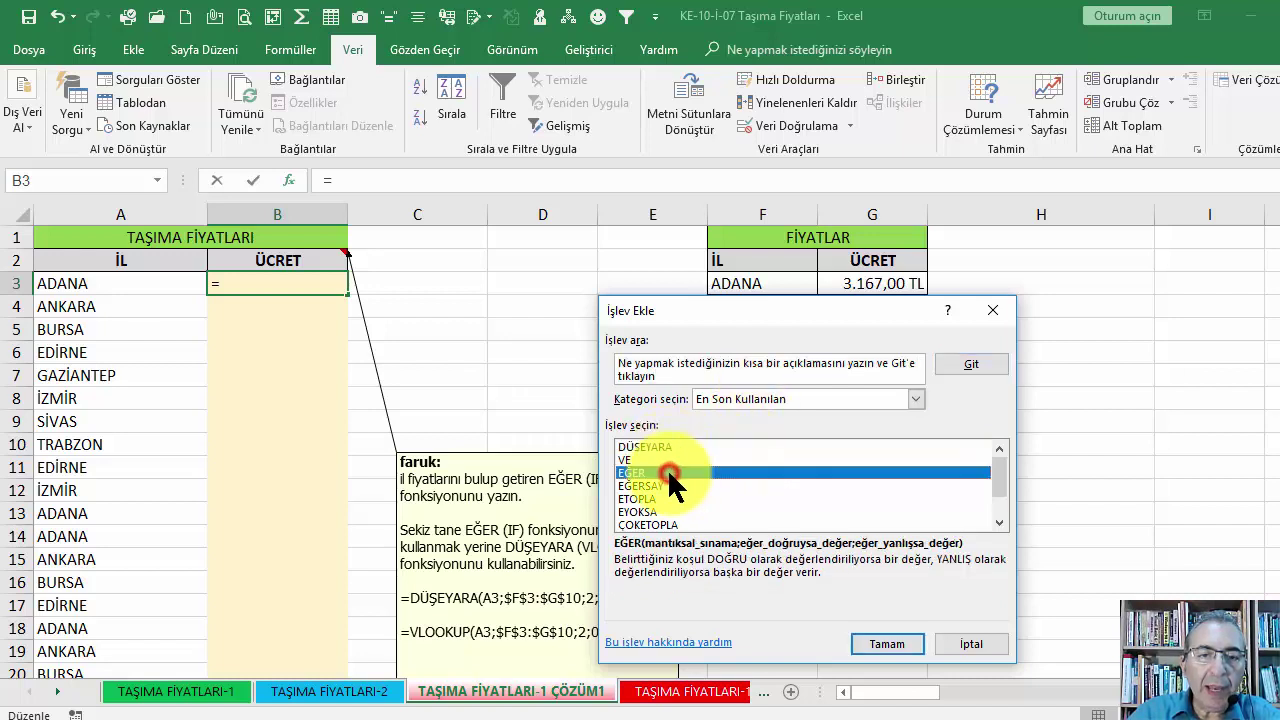
click(733, 399)
click(731, 430)
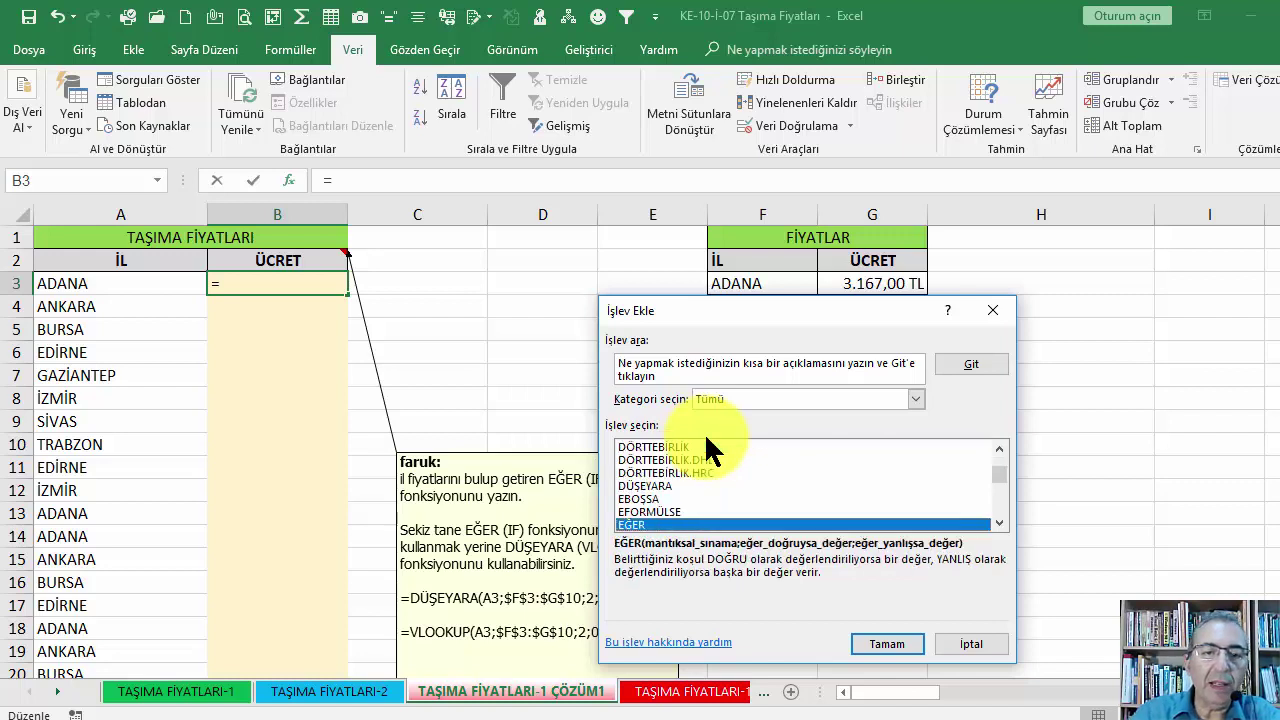
click(868, 644)
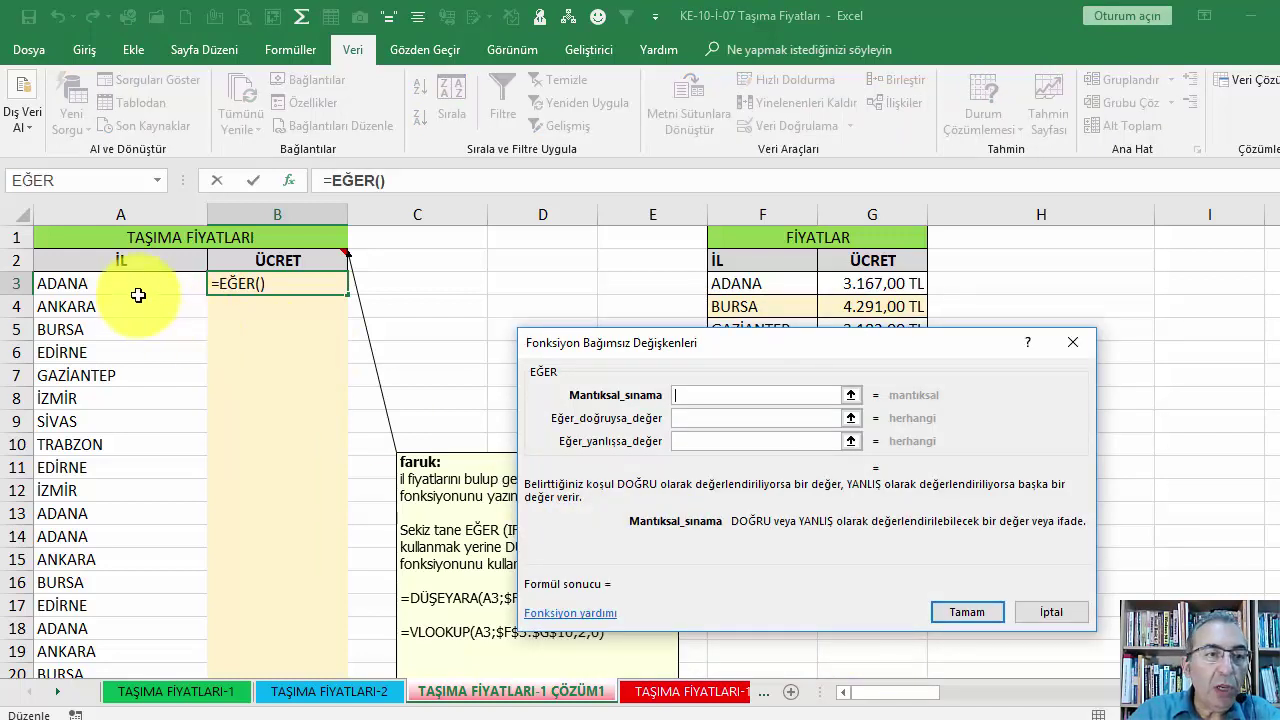
- Set the EĞER condition to A3=$F$3
drag(596, 348, 500, 388)
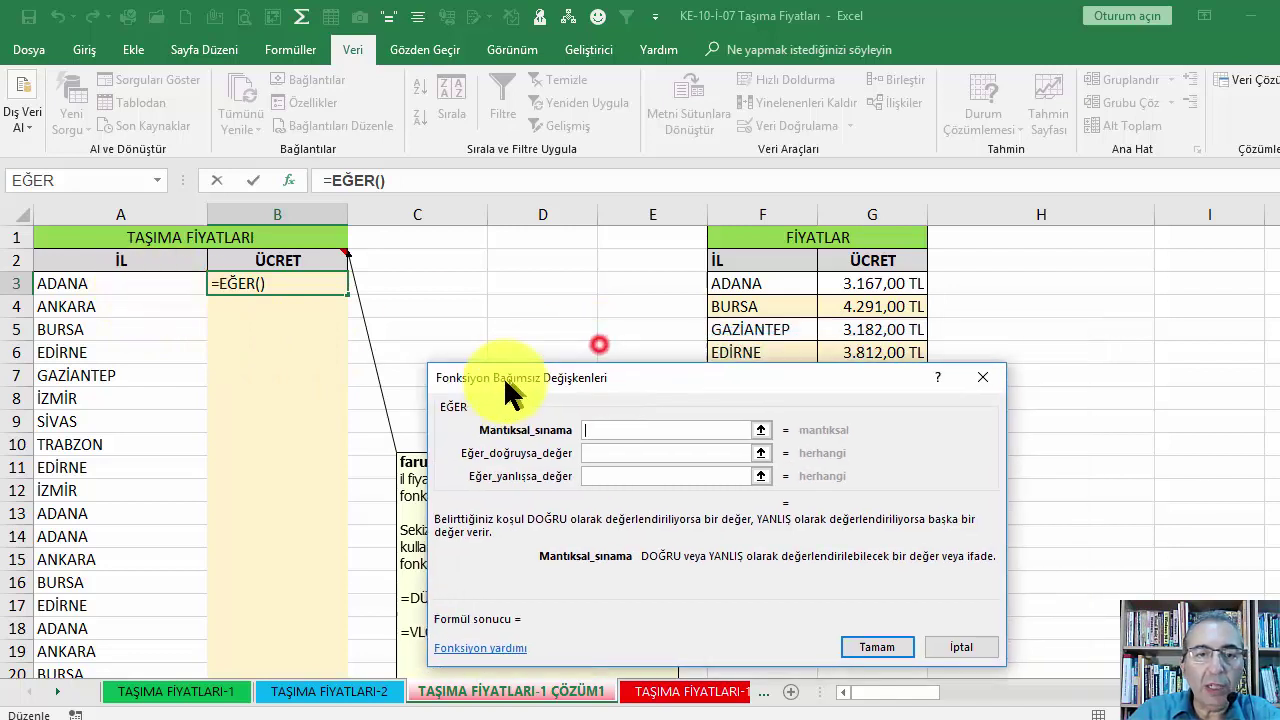
click(145, 283)
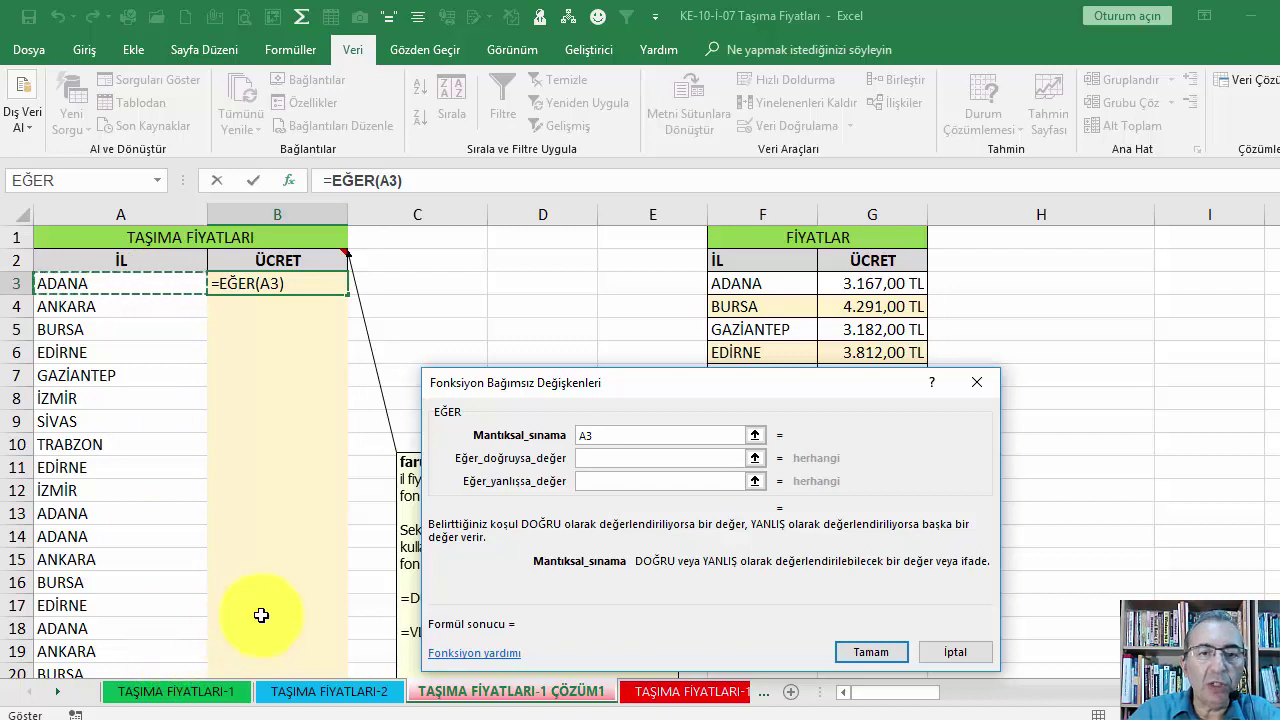
mouse_move(766, 385)
mouse_down()
mouse_move(667, 450)
mouse_move(693, 422)
mouse_up()
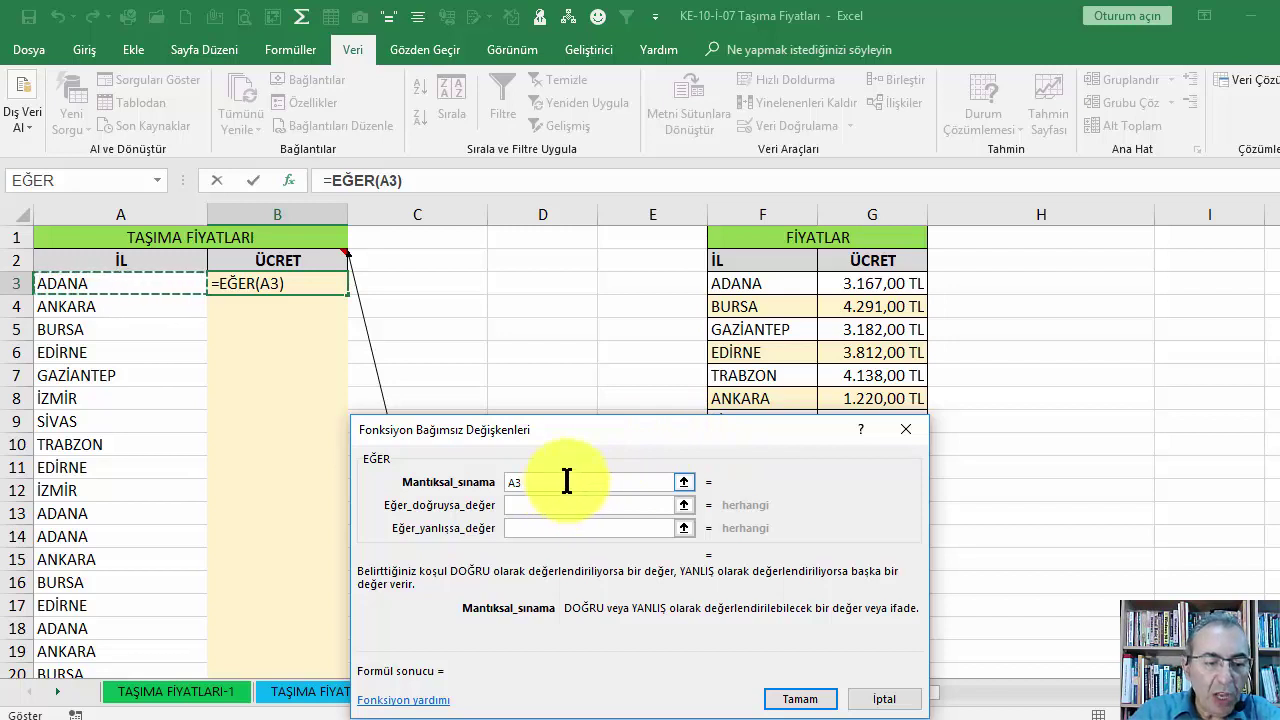
text(=)
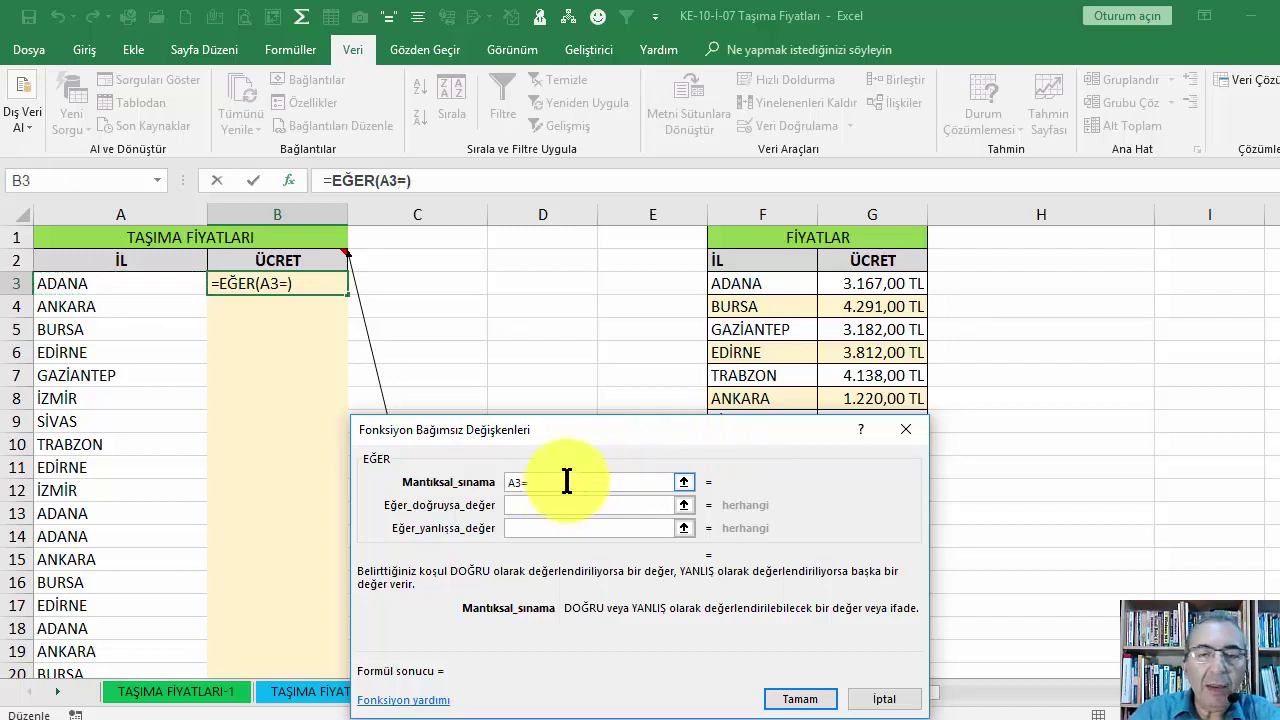
click(752, 285)
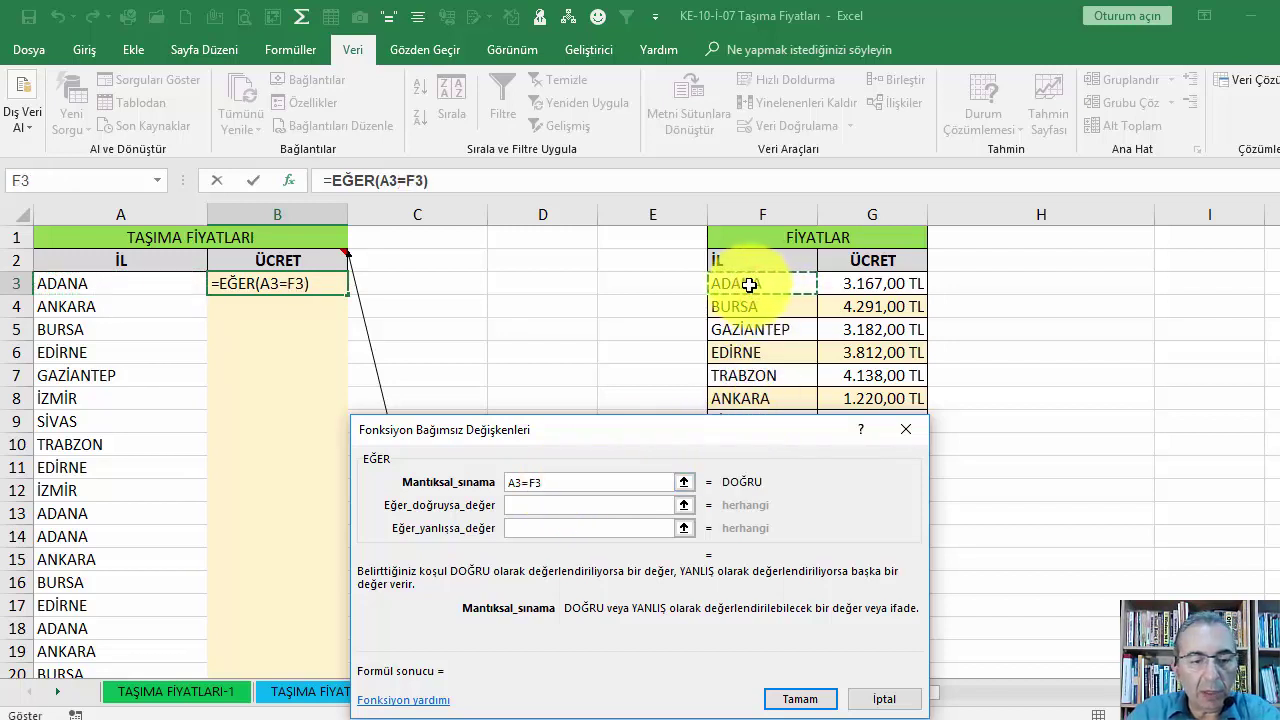
key(F4)
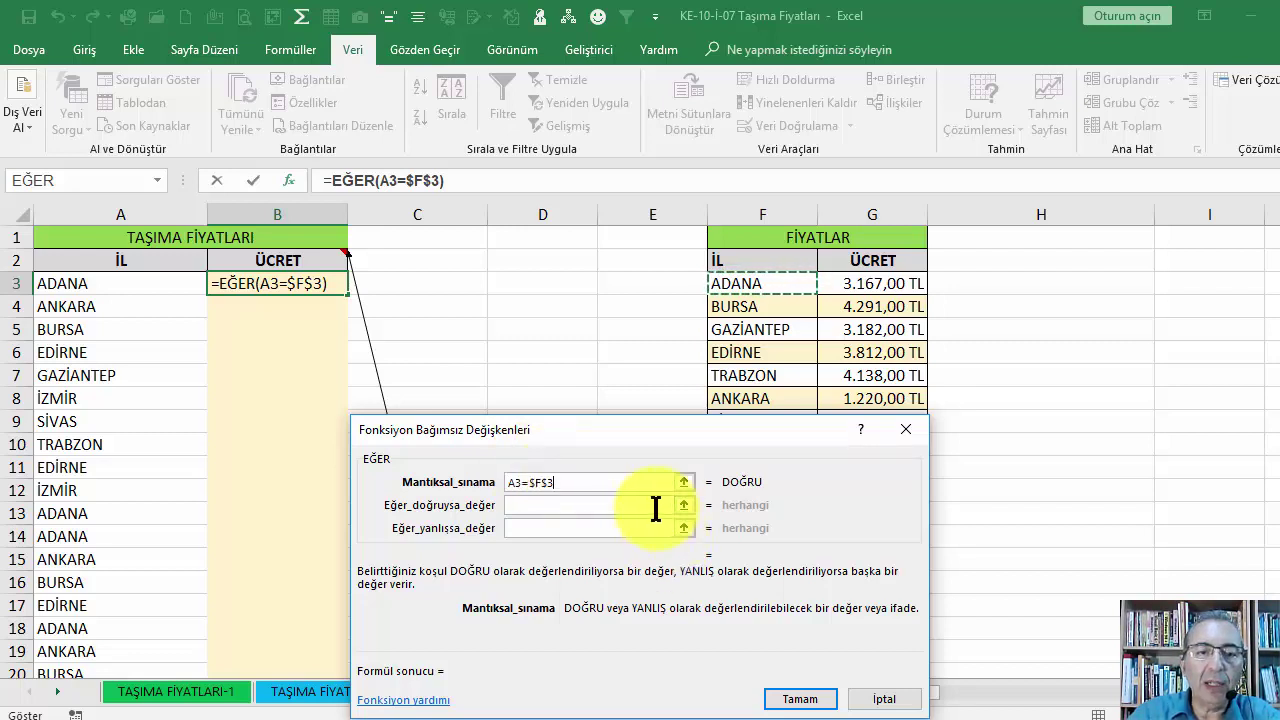
- Make $G$3 the value returned when the condition is true
click(542, 504)
click(544, 485)
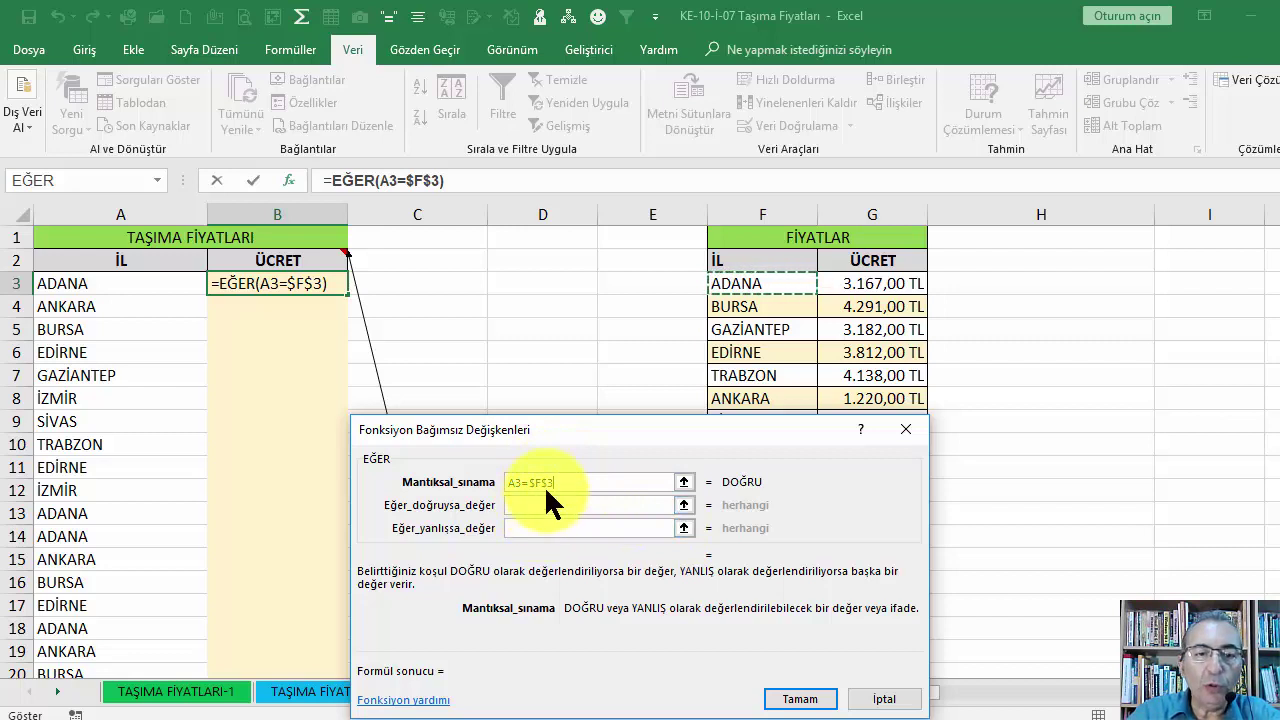
click(521, 504)
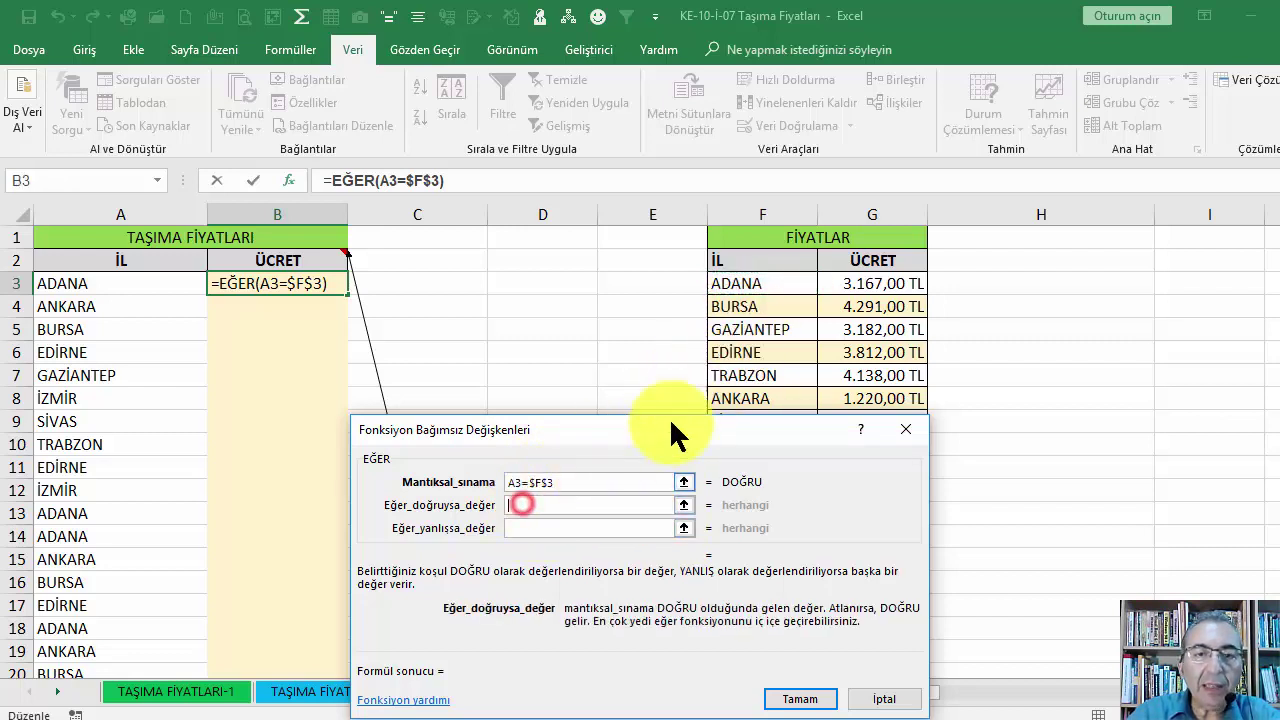
click(870, 283)
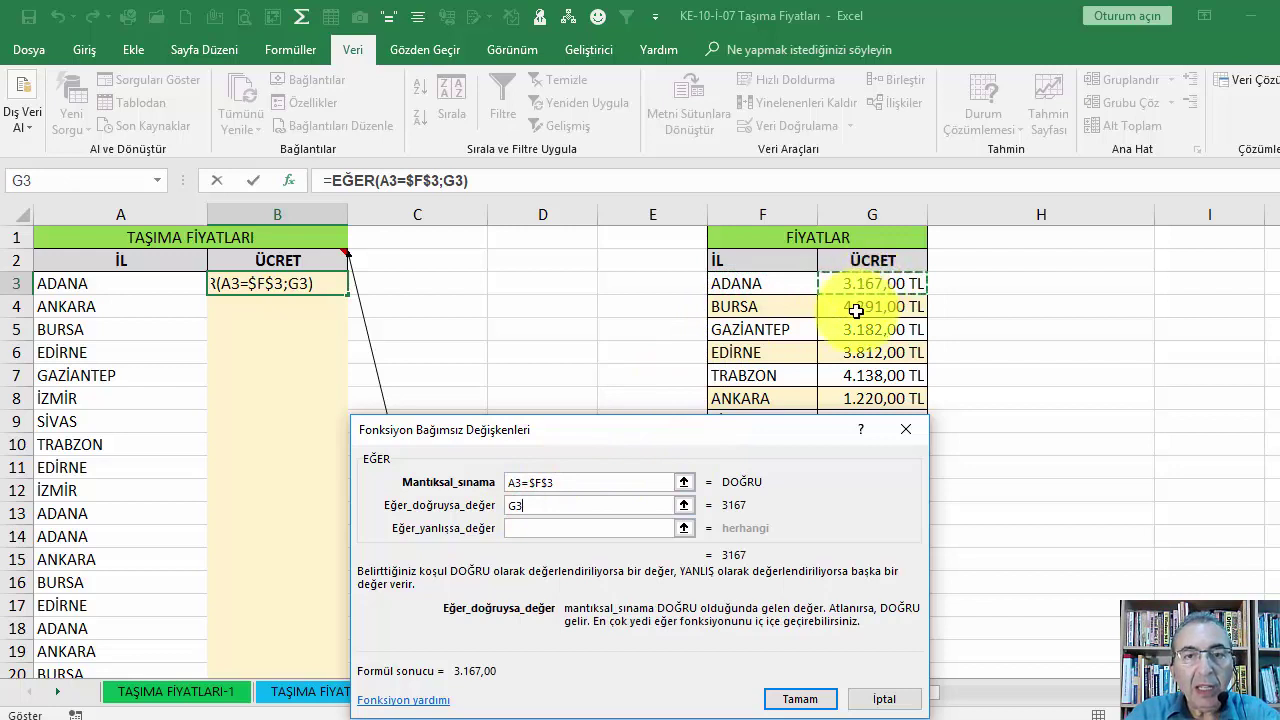
click(553, 527)
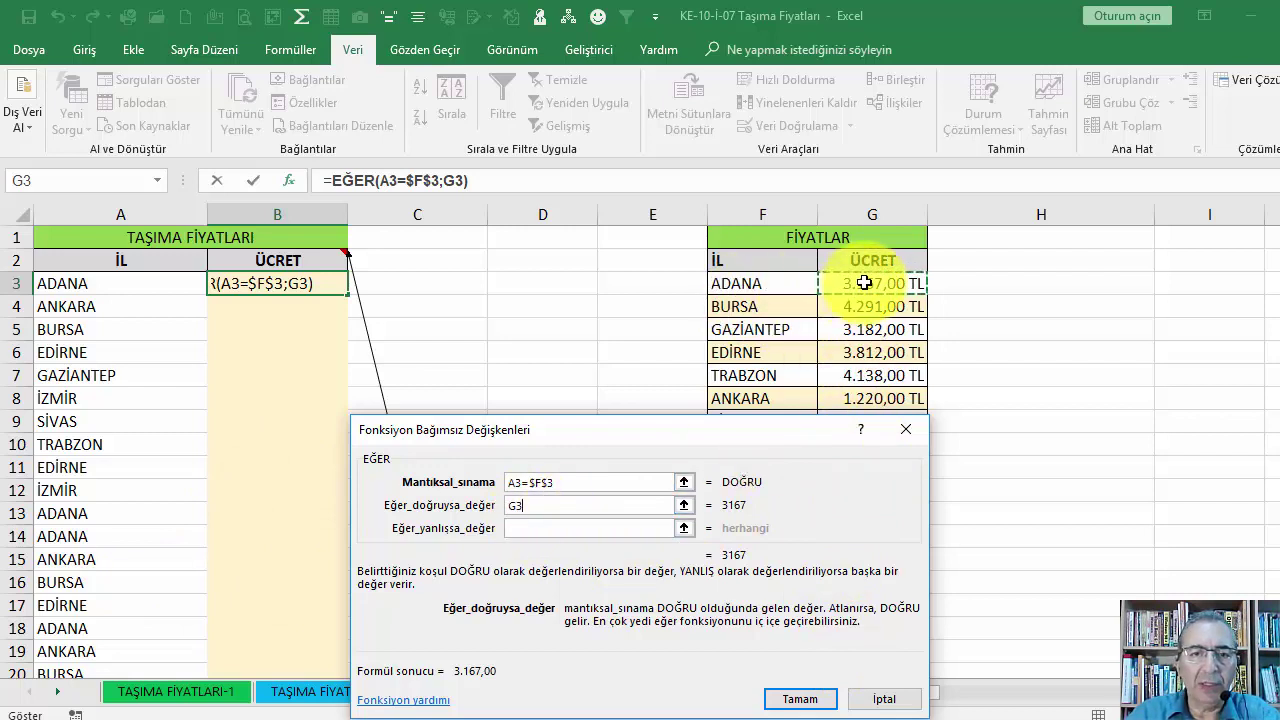
key(F4)
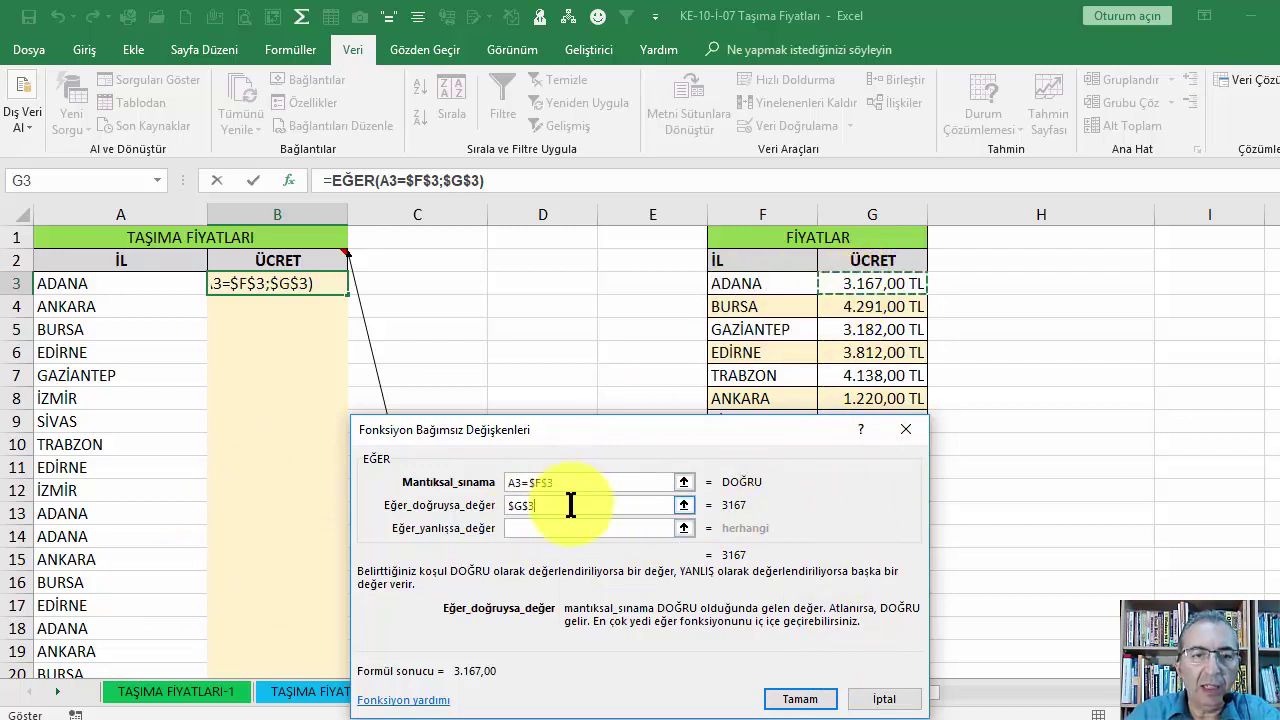
- Nest an EĞER for BURSA: A3=$F$4 returns $G$4
click(545, 528)
click(30, 181)
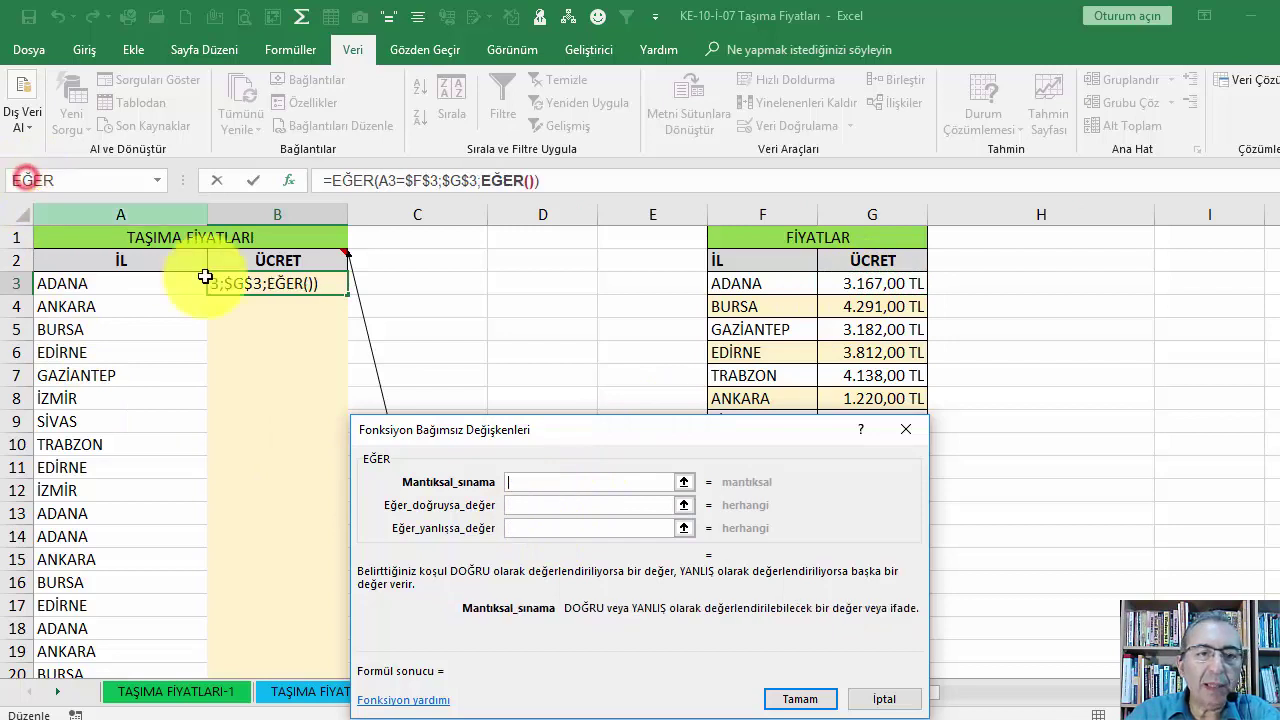
click(155, 285)
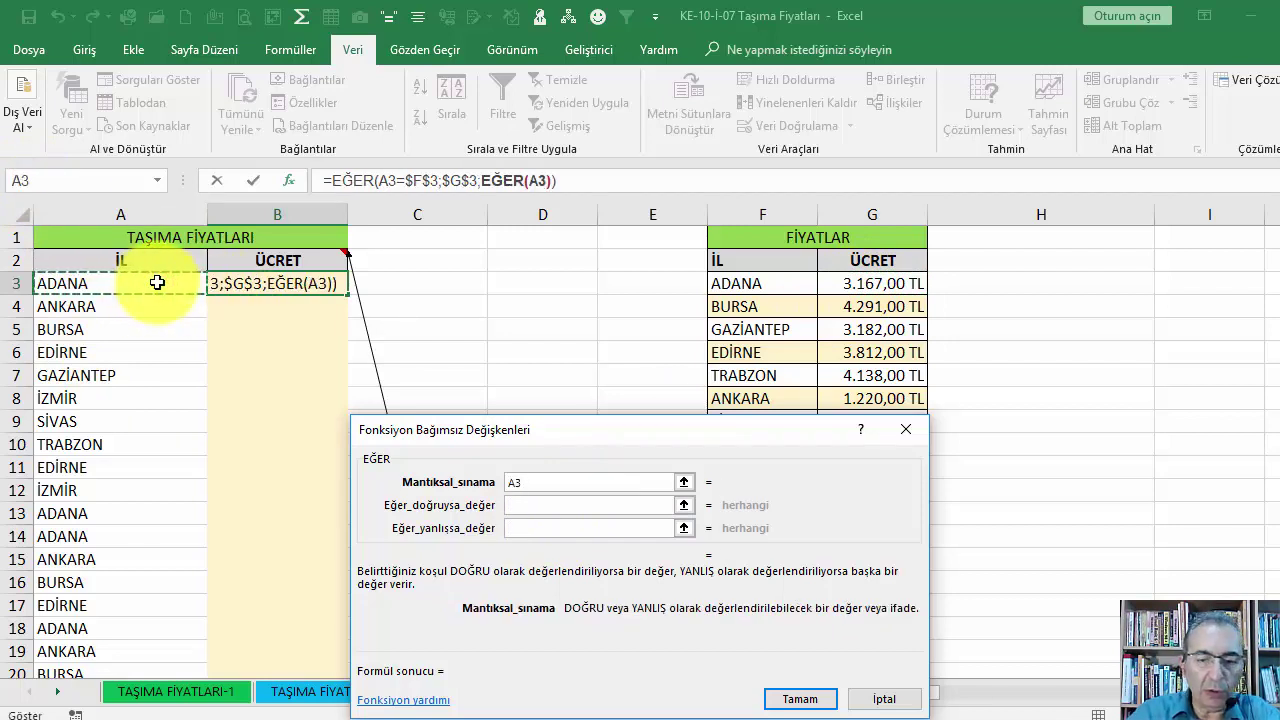
text(=)
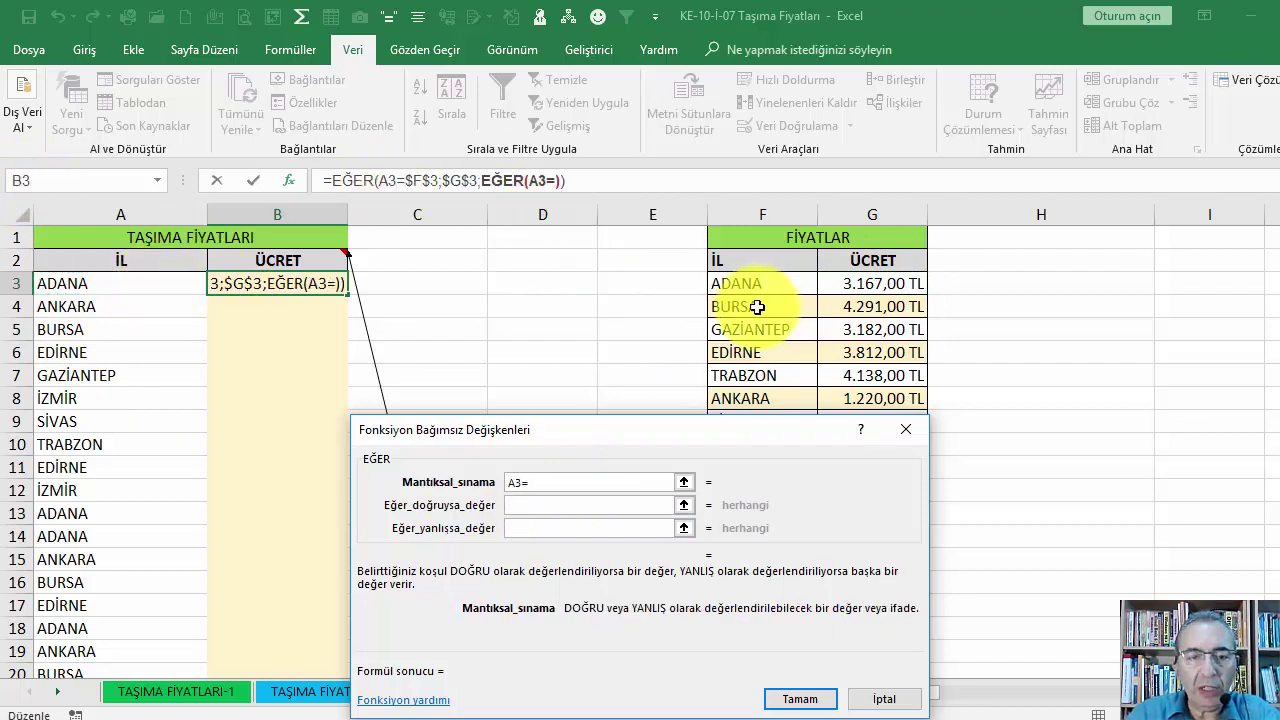
click(757, 307)
key(F4)
click(568, 505)
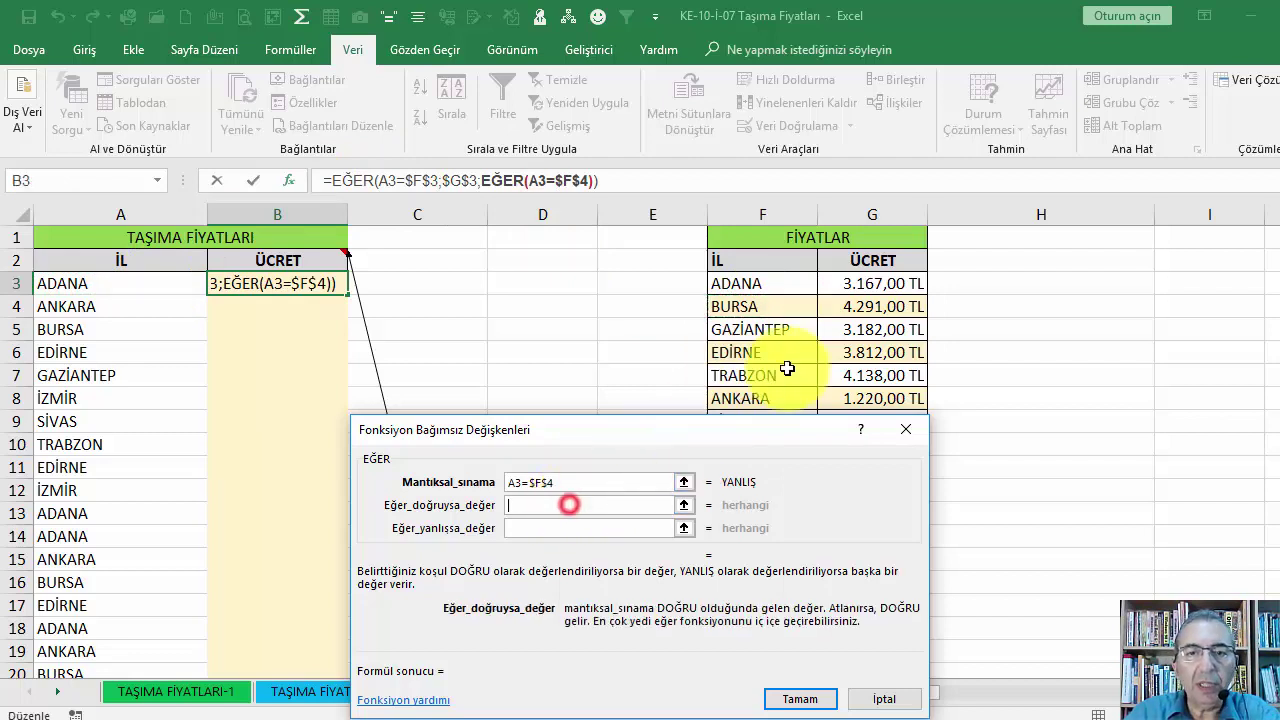
click(866, 306)
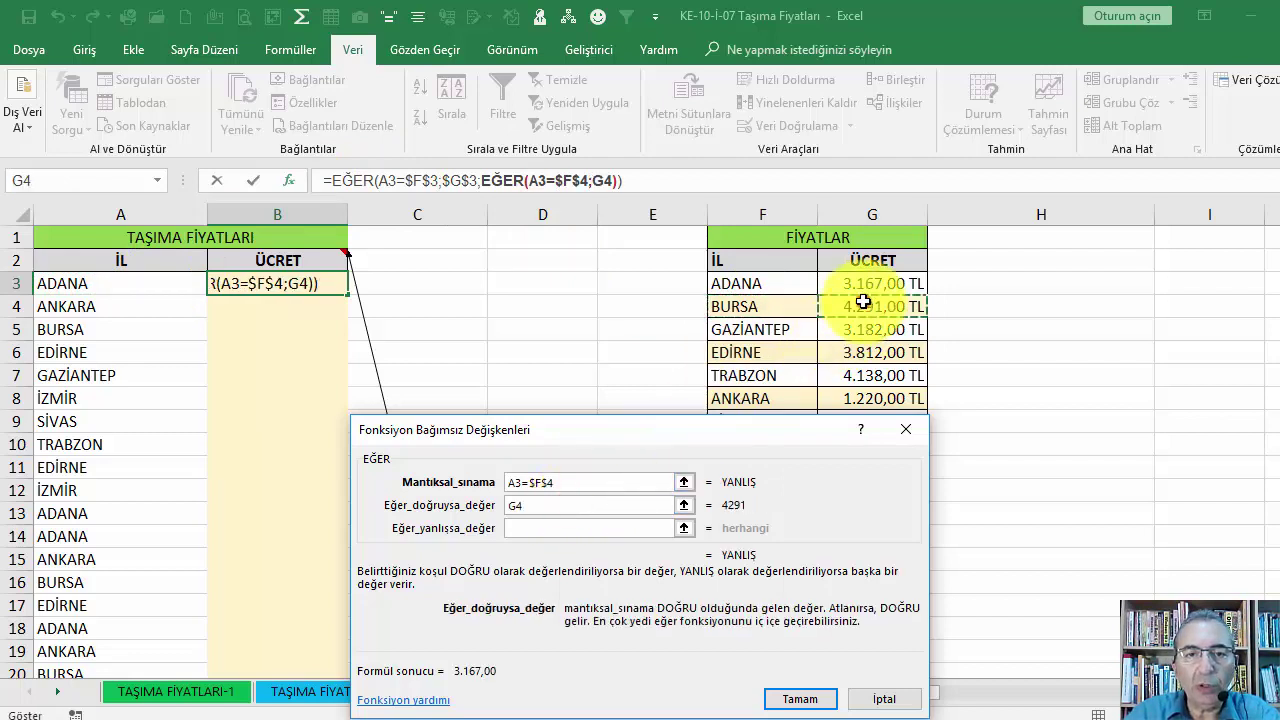
key(F4)
- Nest an EĞER for GAZİANTEP: A3=$F$5 returns $G$5
click(526, 531)
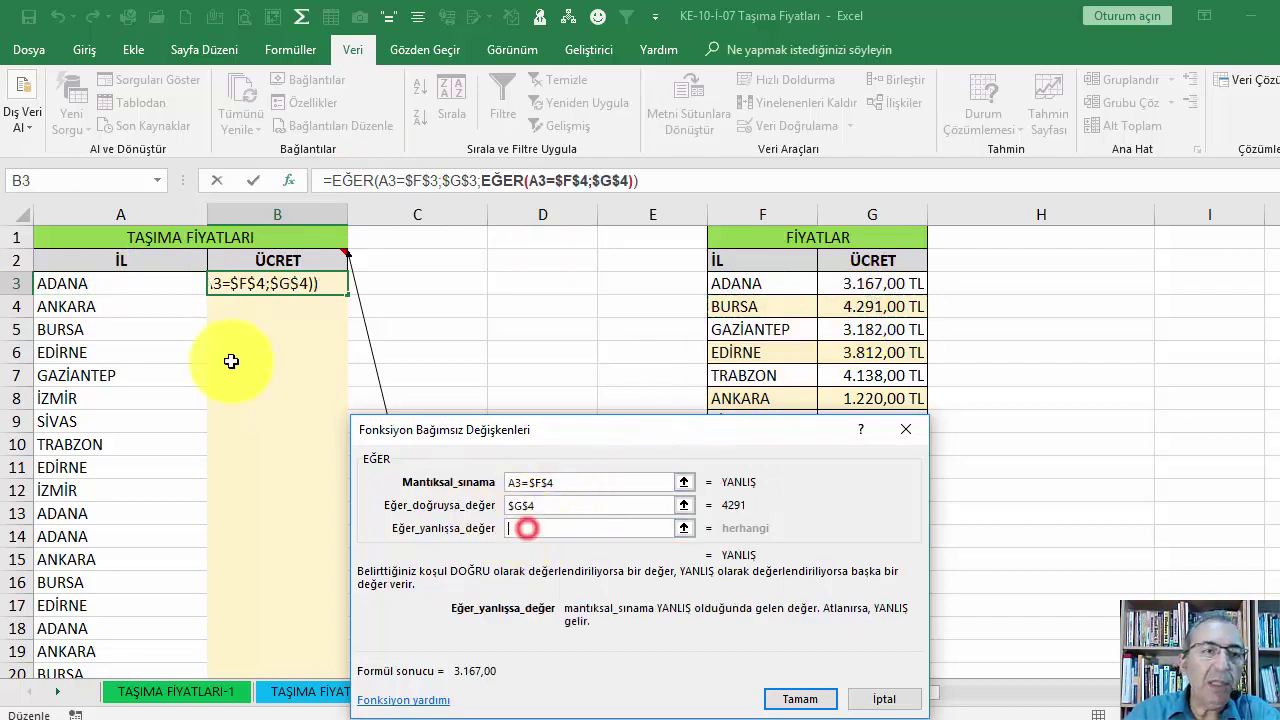
click(30, 181)
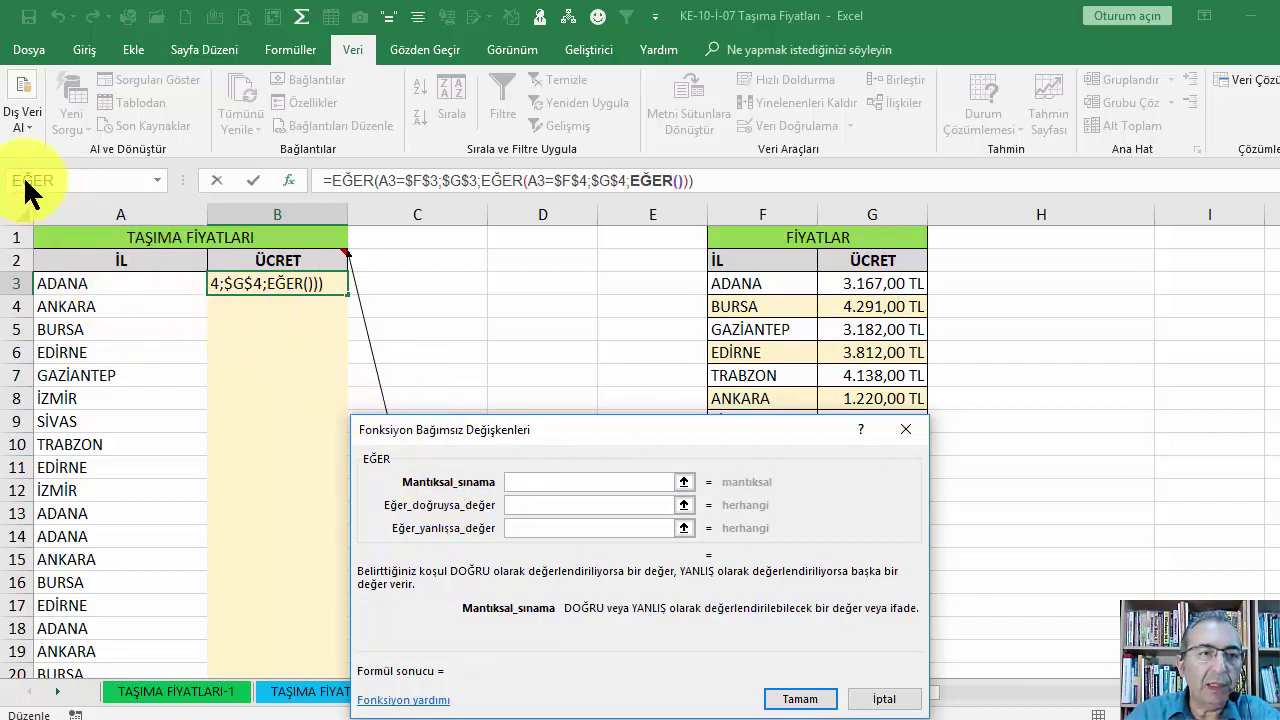
click(130, 285)
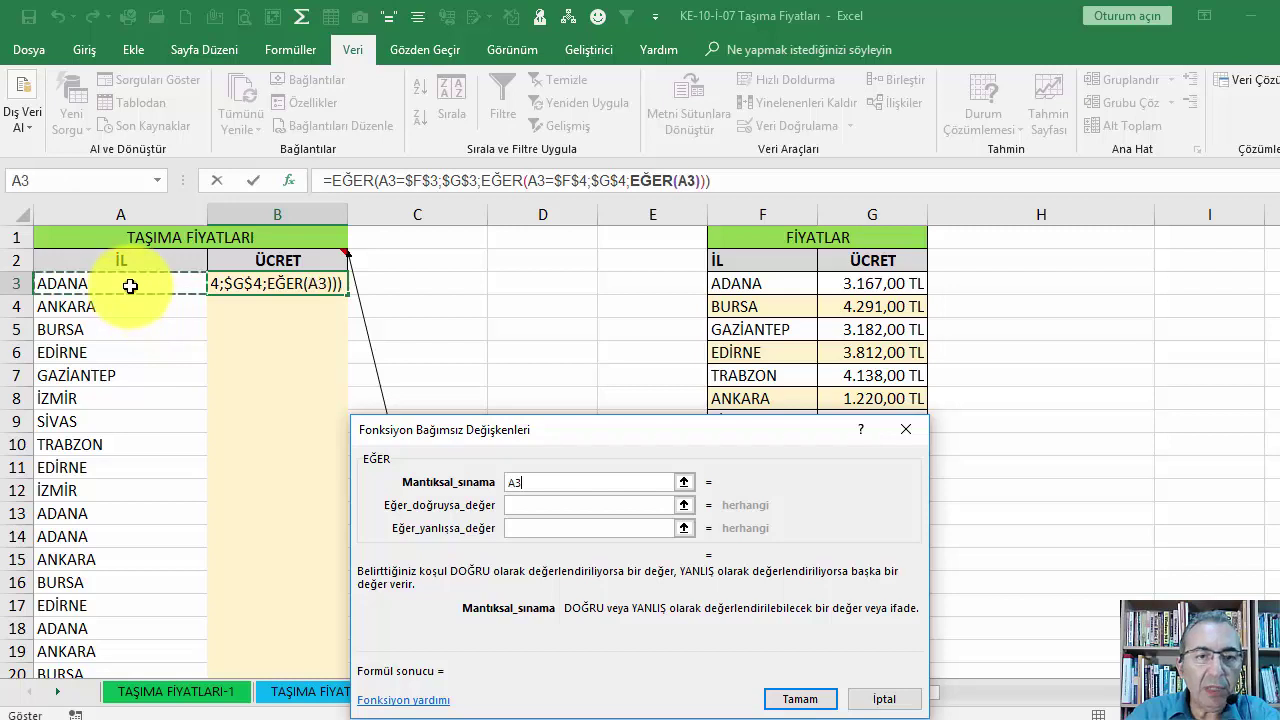
text(=)
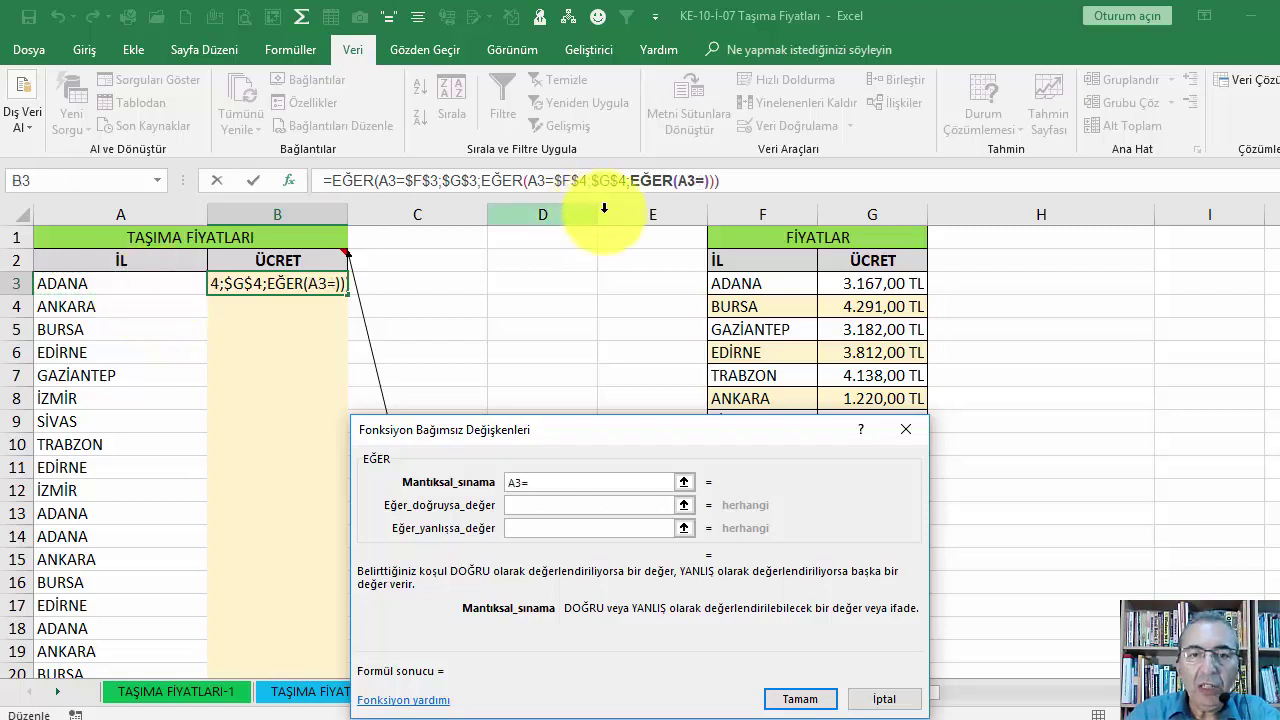
click(737, 328)
key(F4)
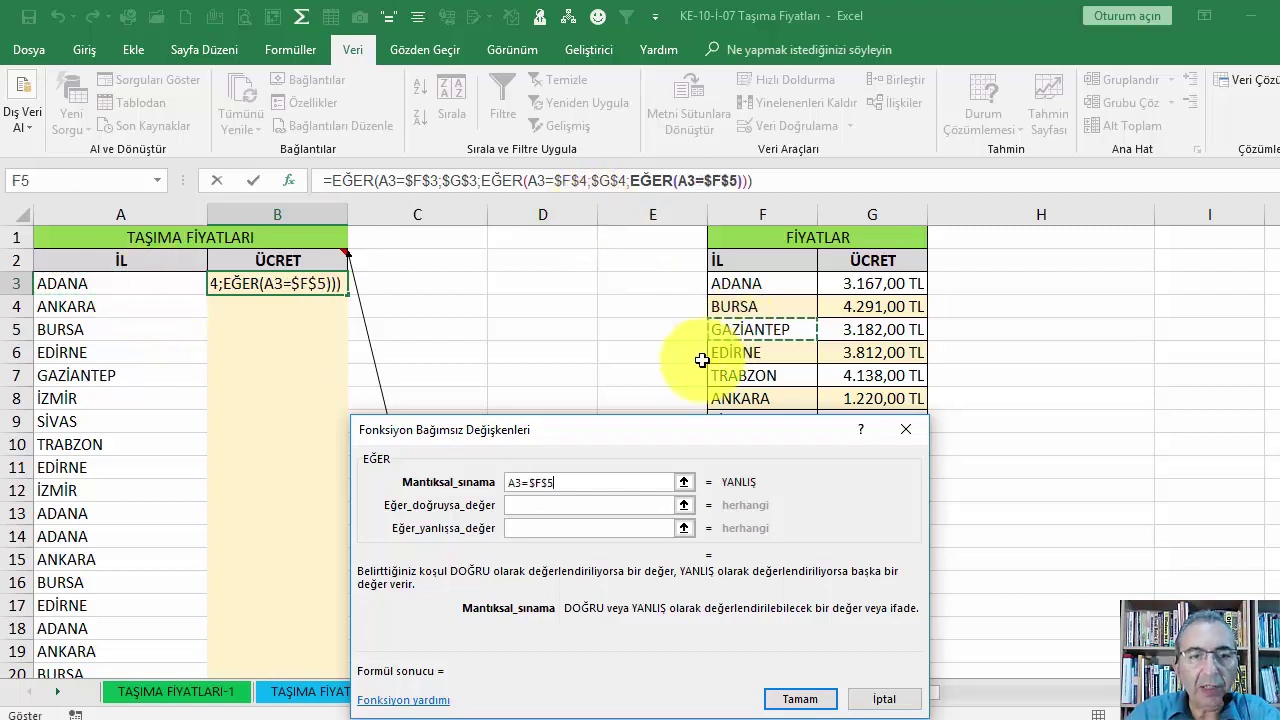
click(572, 505)
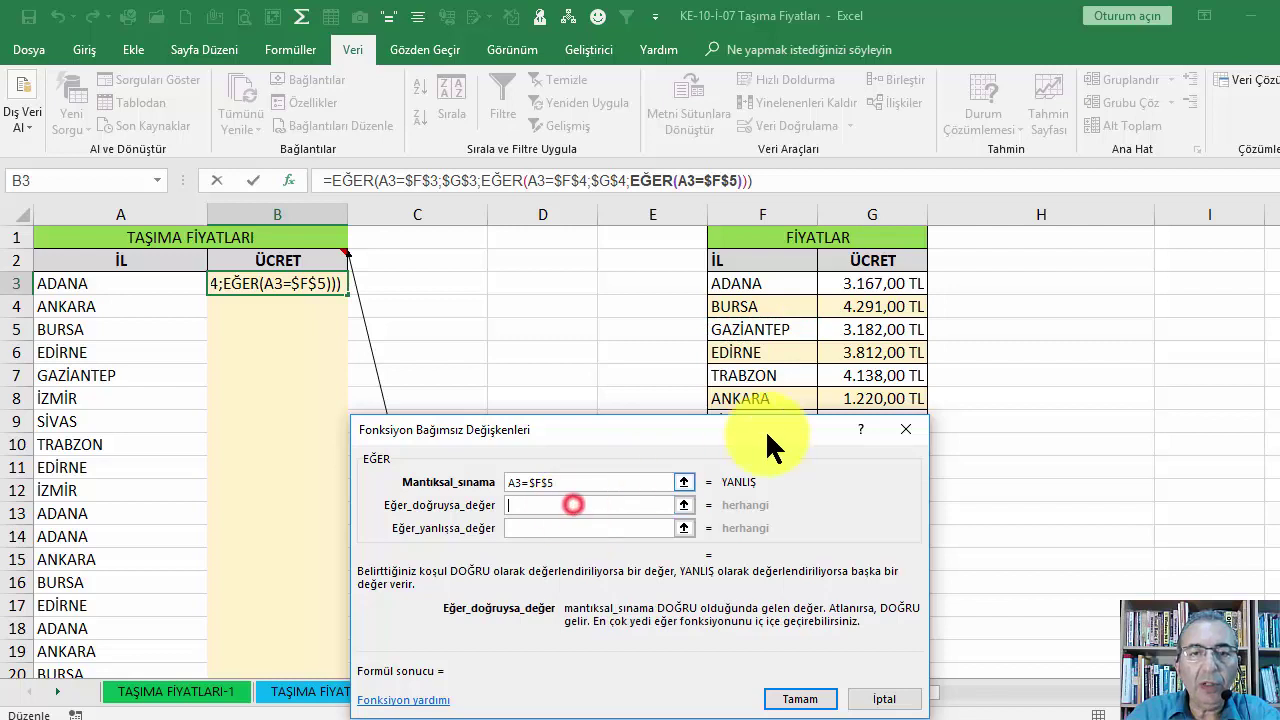
click(875, 329)
key(F4)
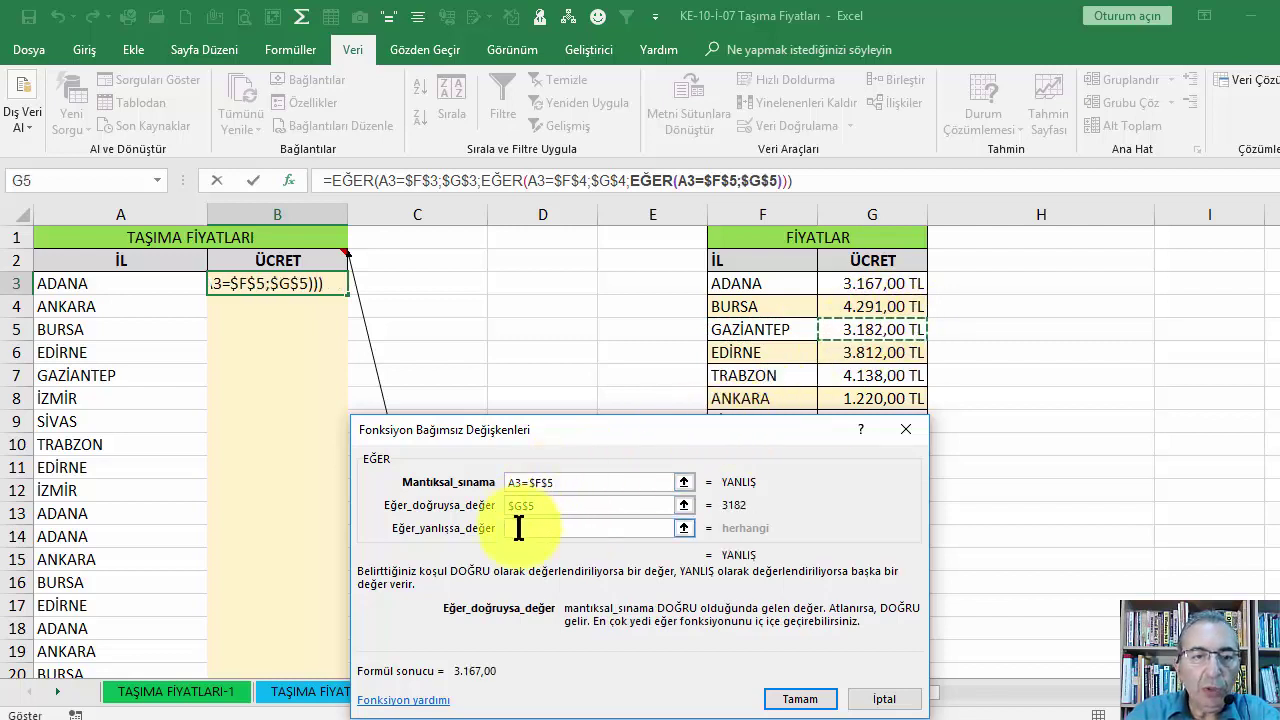
- Nest an EĞER for EDİRNE: A3=F6 returns $G$6
click(517, 527)
click(62, 180)
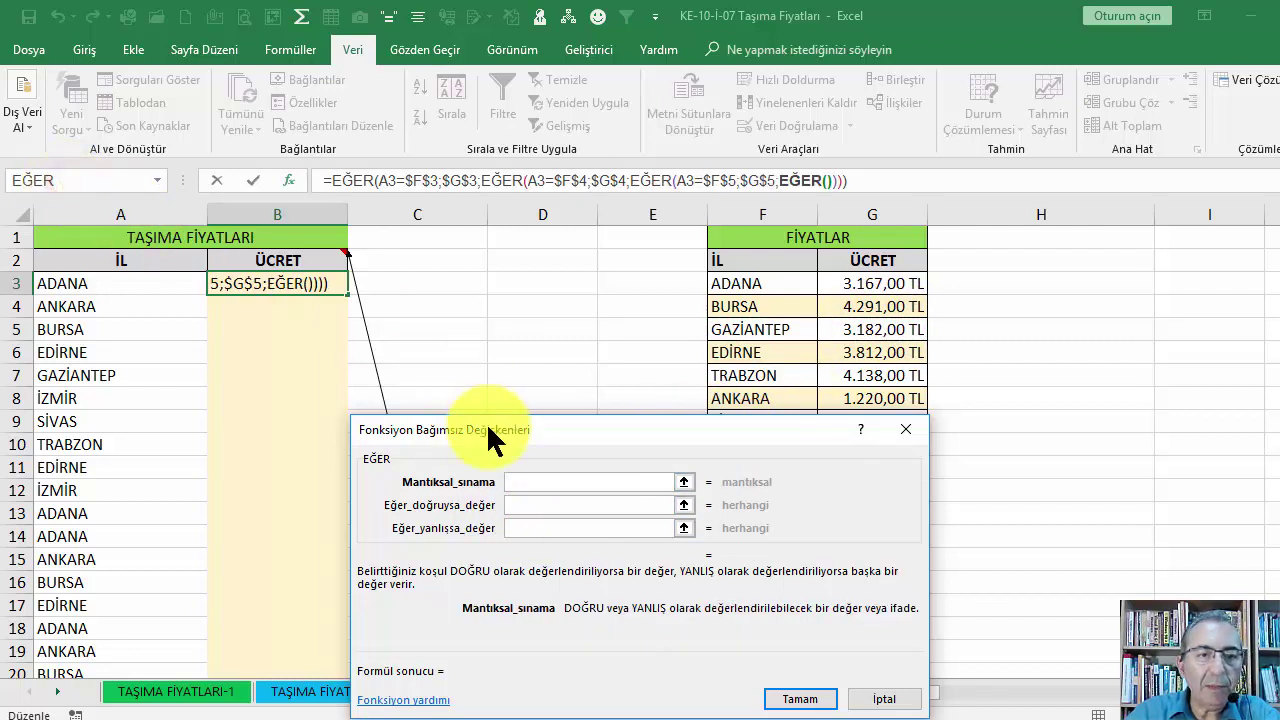
click(144, 283)
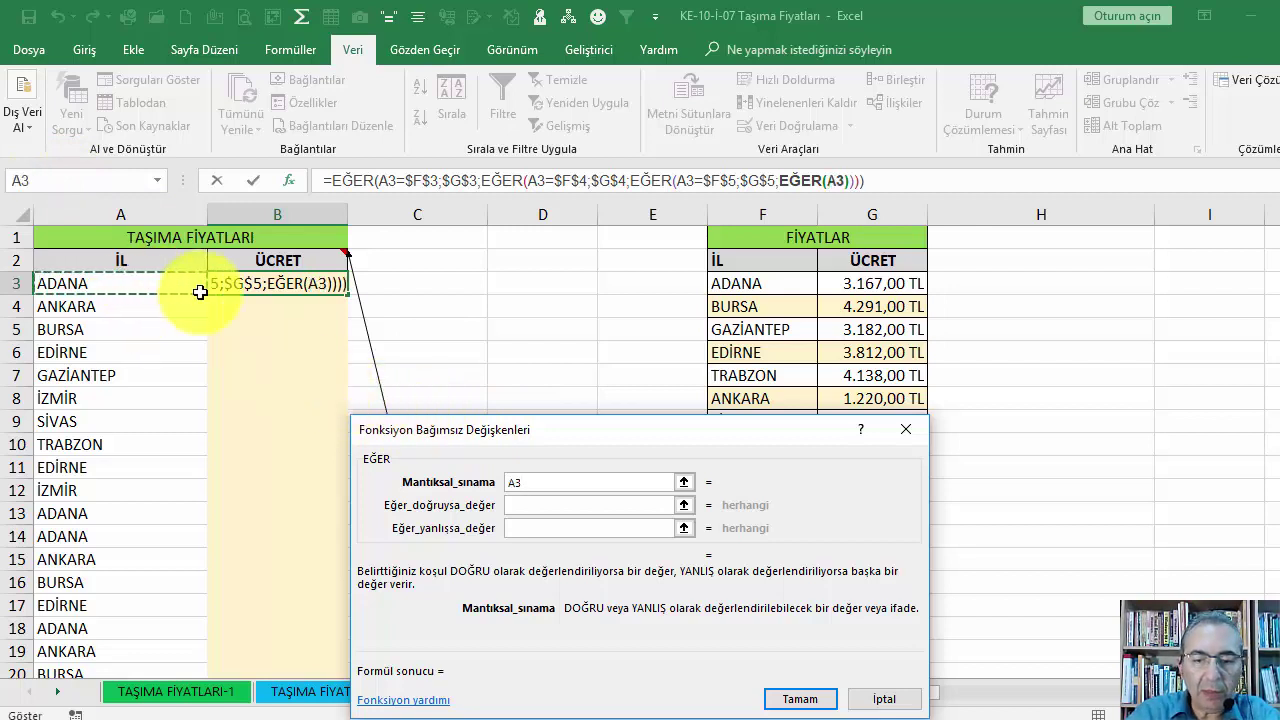
text(=)
click(777, 347)
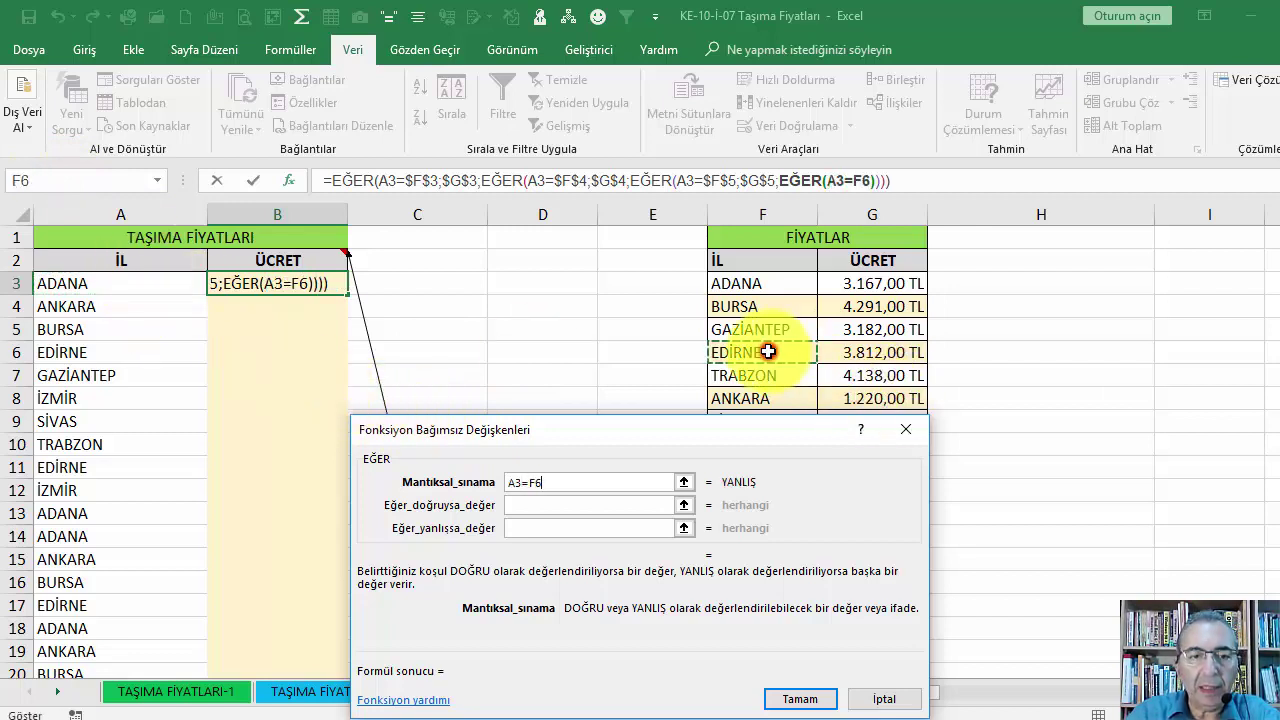
click(552, 504)
click(884, 347)
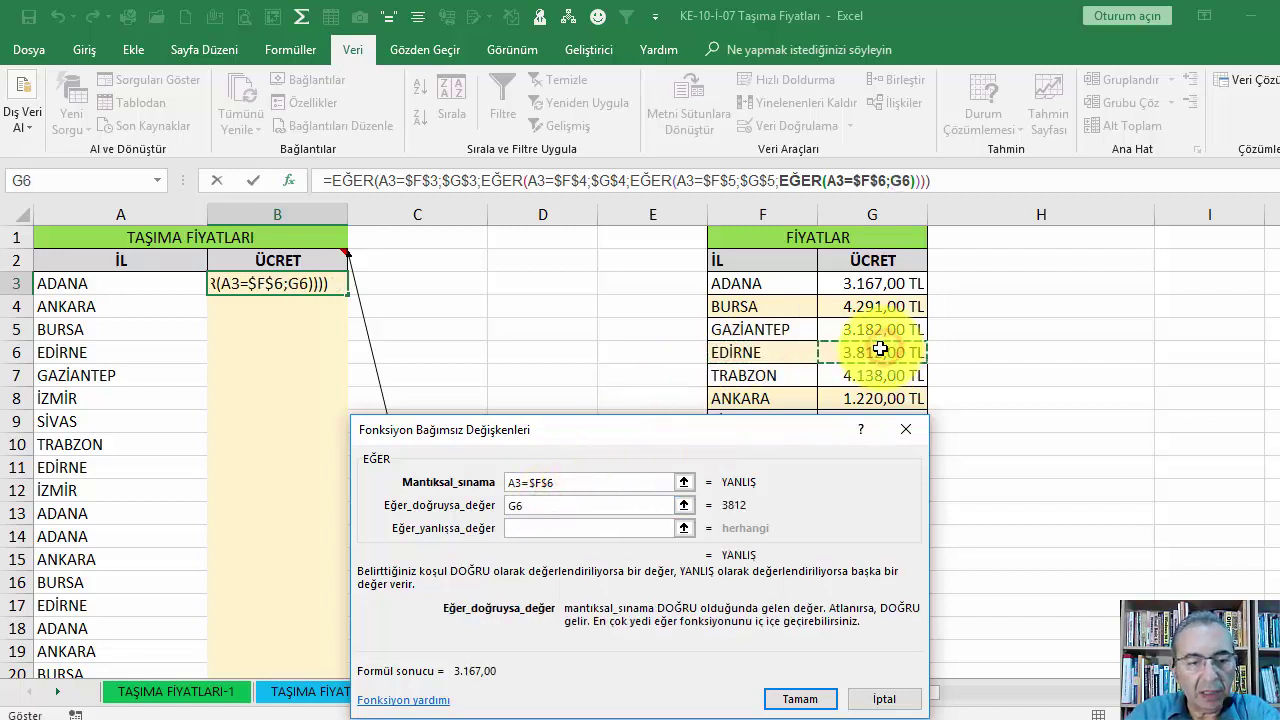
key(F4)
- Nest an EĞER for TRABZON, A3=$F$7 returning $G$7, and begin a sixth EĞER
click(533, 525)
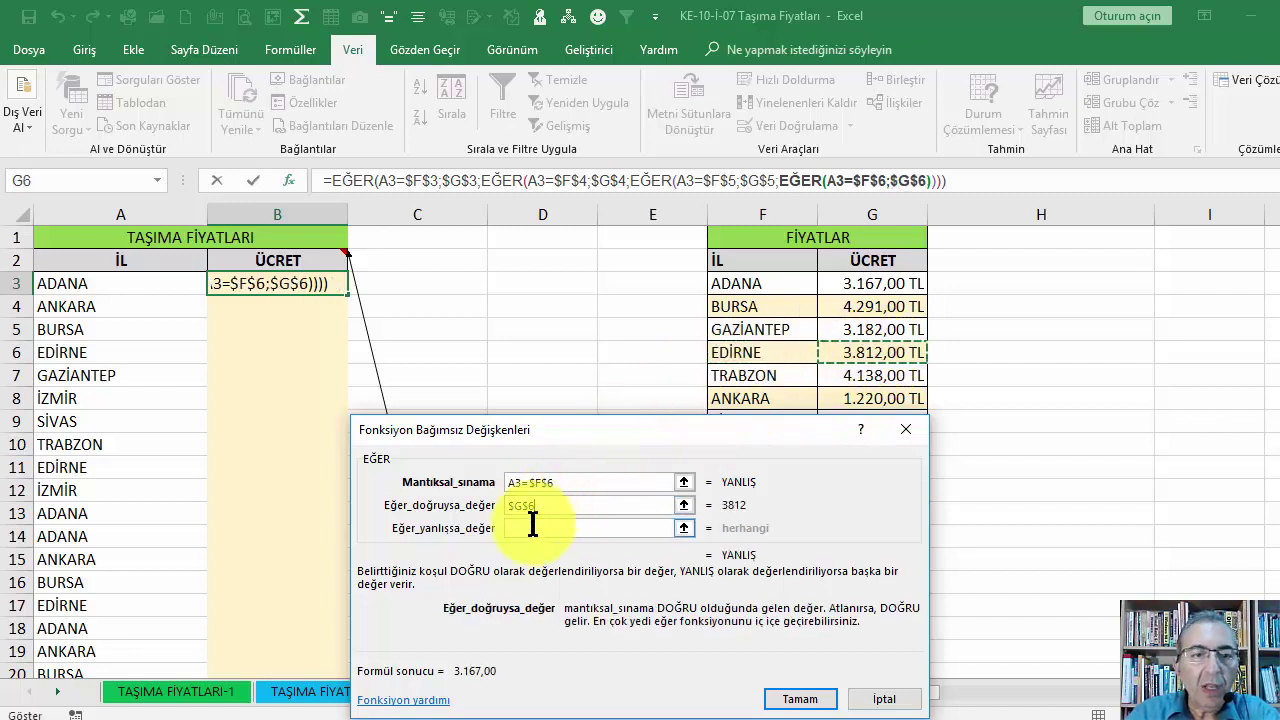
click(23, 180)
click(145, 286)
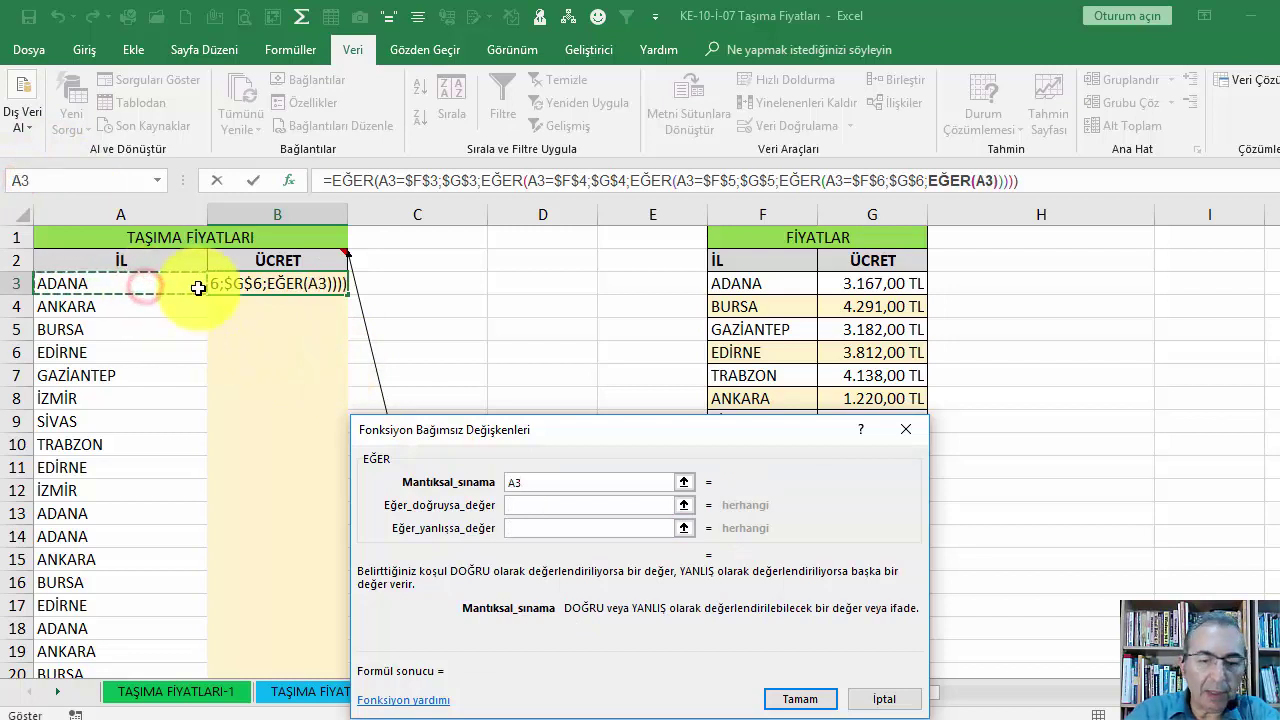
text(=)
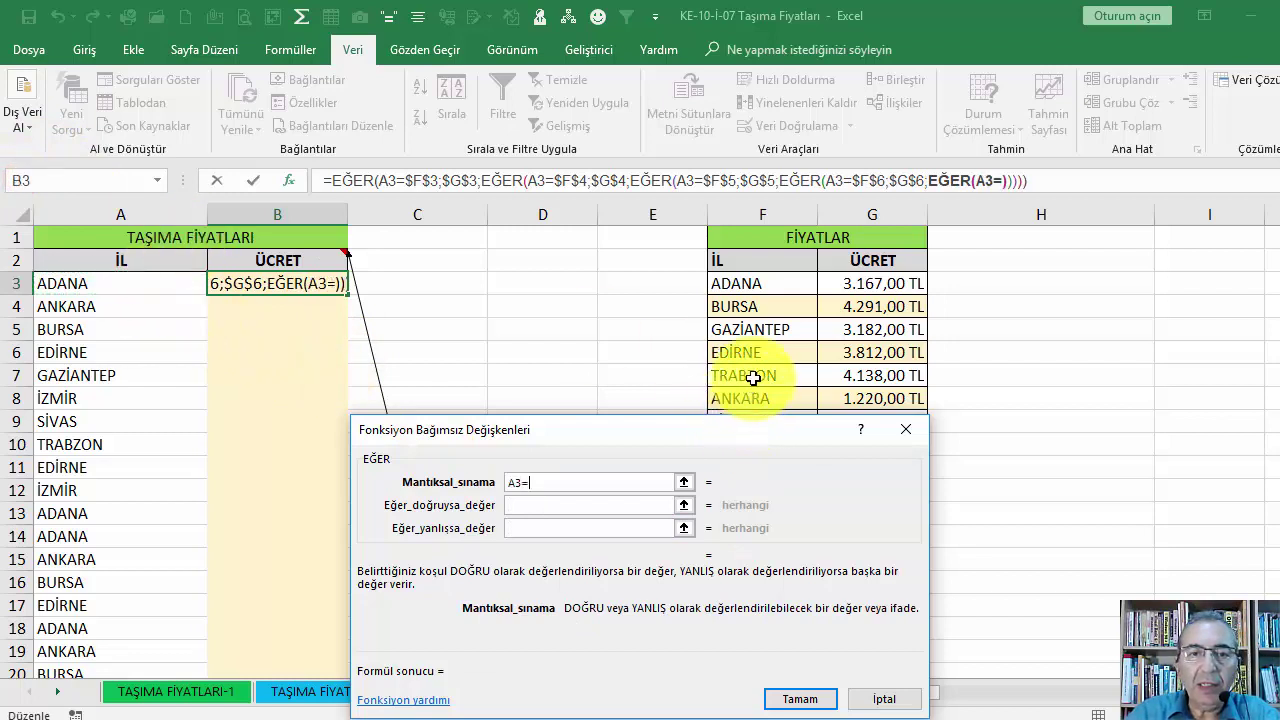
click(751, 375)
key(F4)
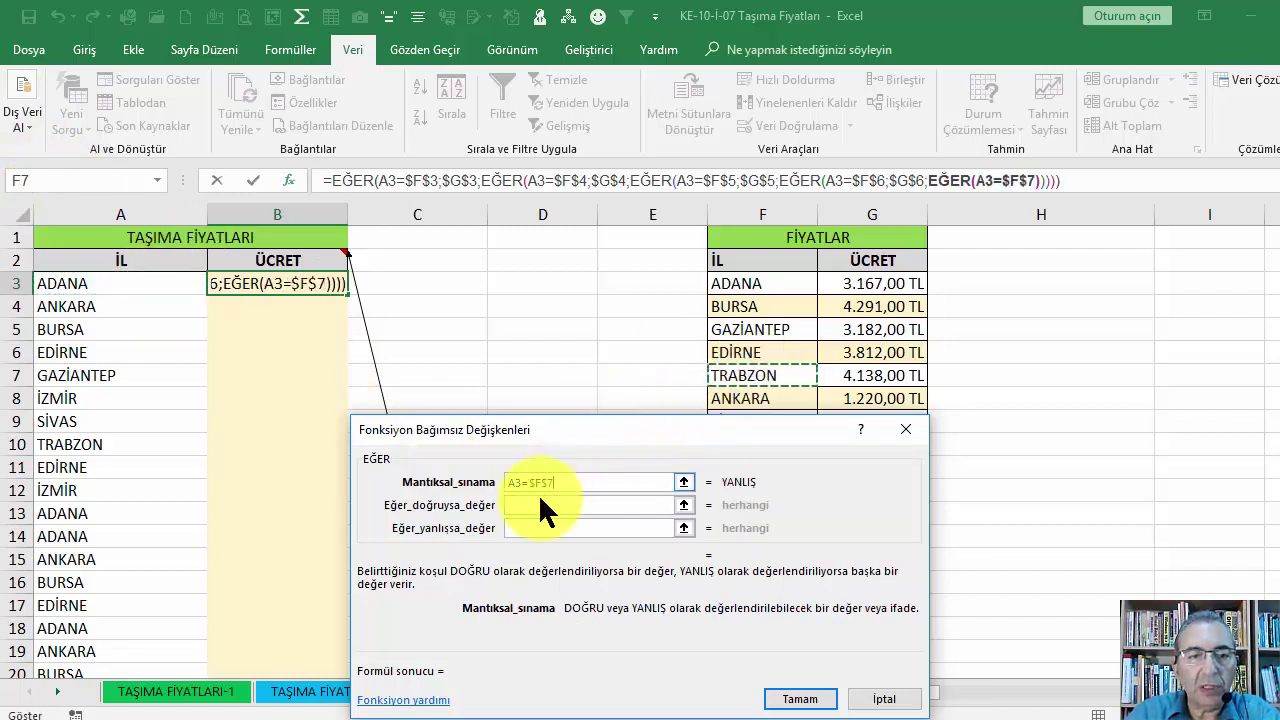
click(540, 505)
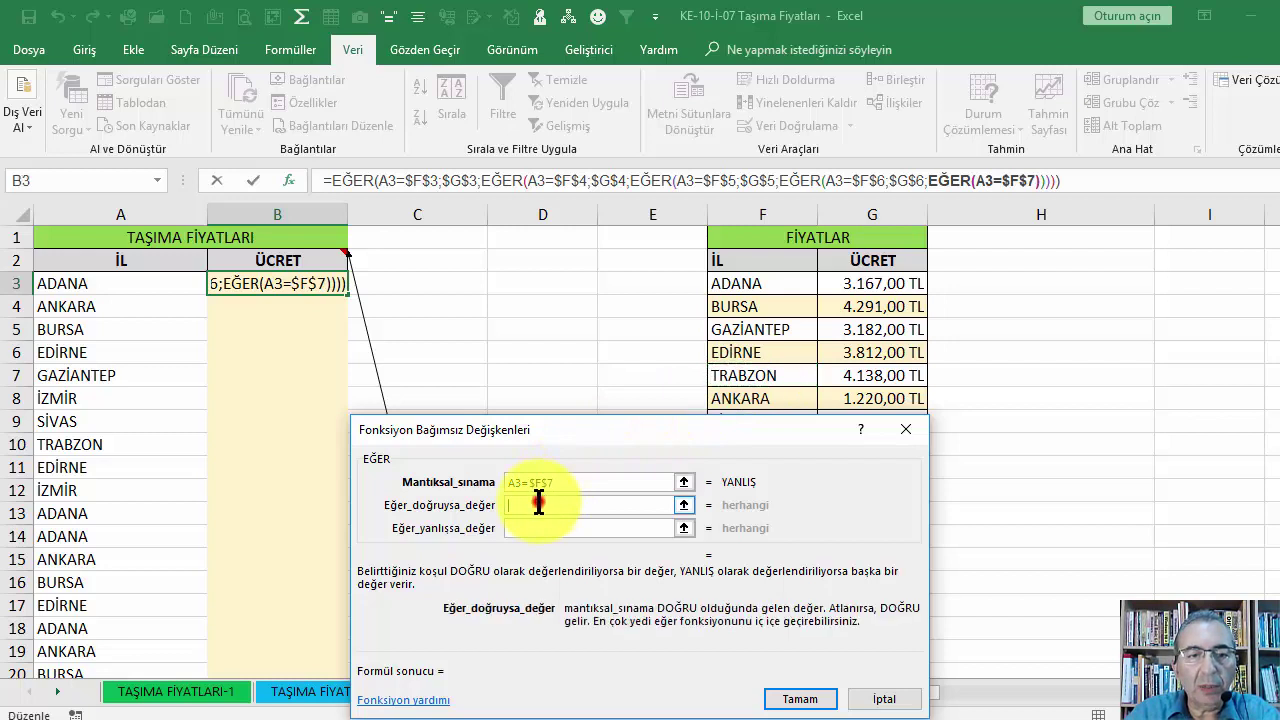
click(870, 375)
key(F4)
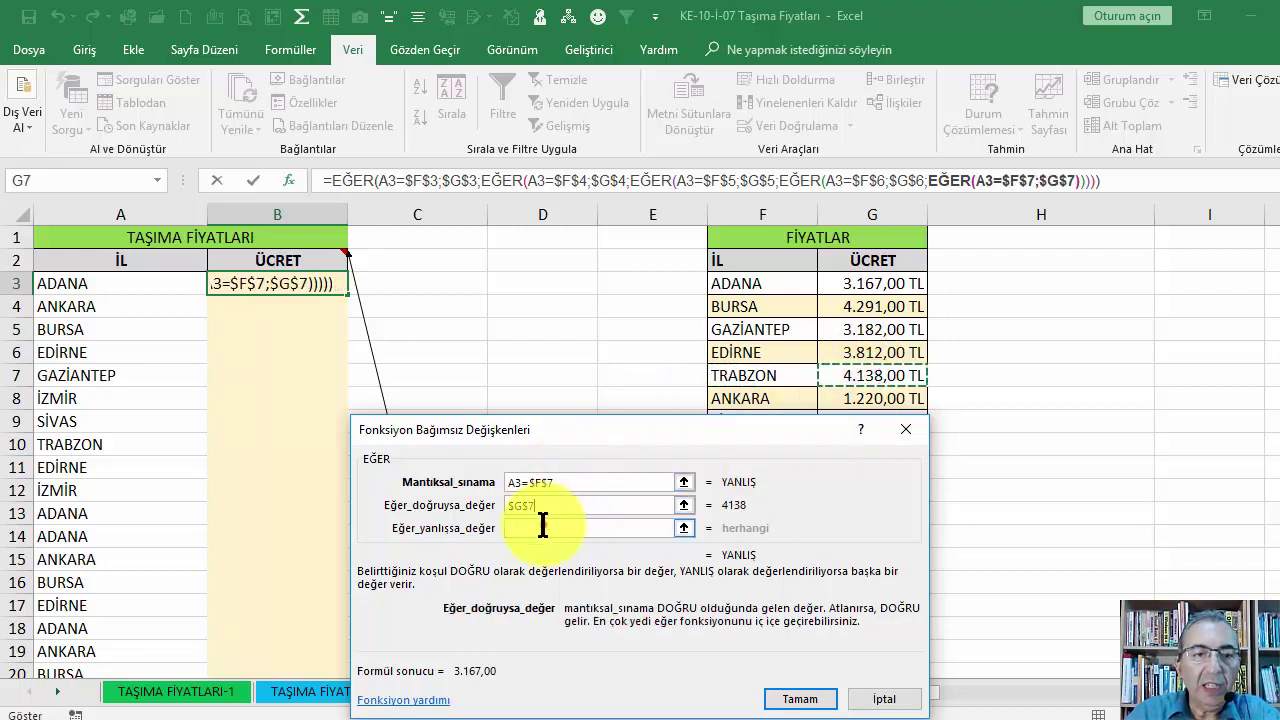
click(541, 527)
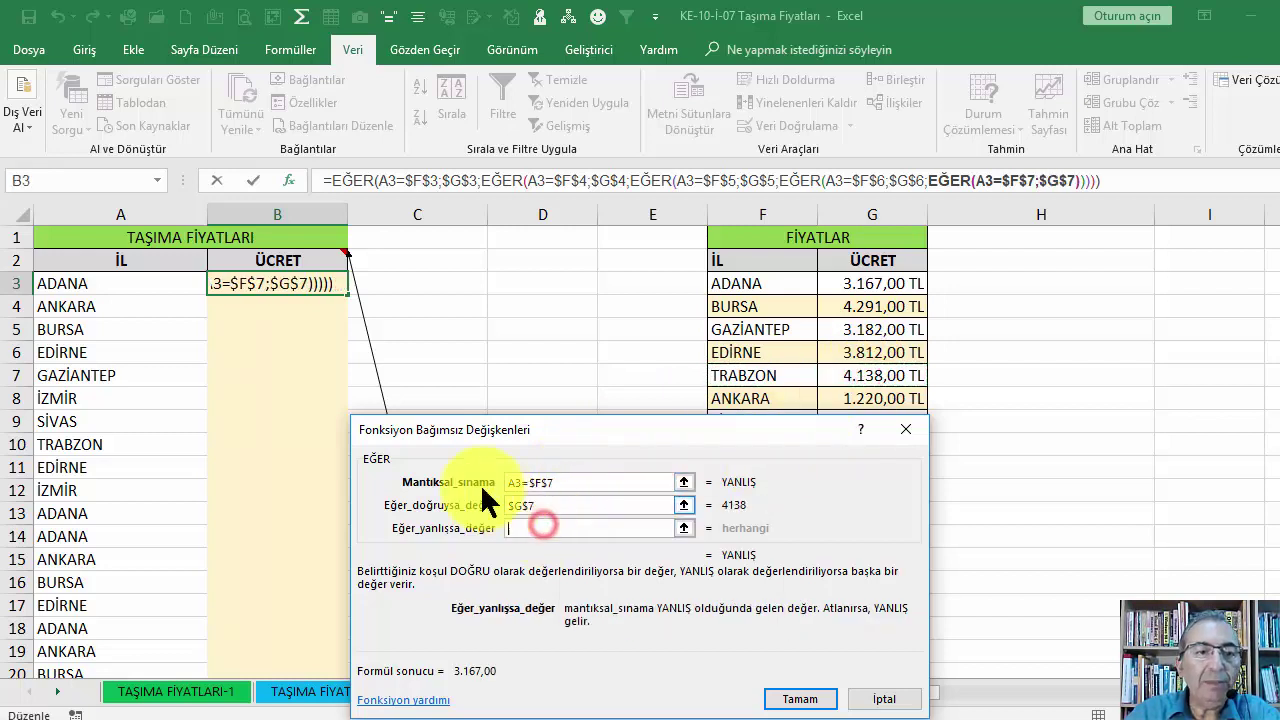
click(62, 182)
- Fill the ANKARA level: A3=$F$8 returns $G$8
click(155, 283)
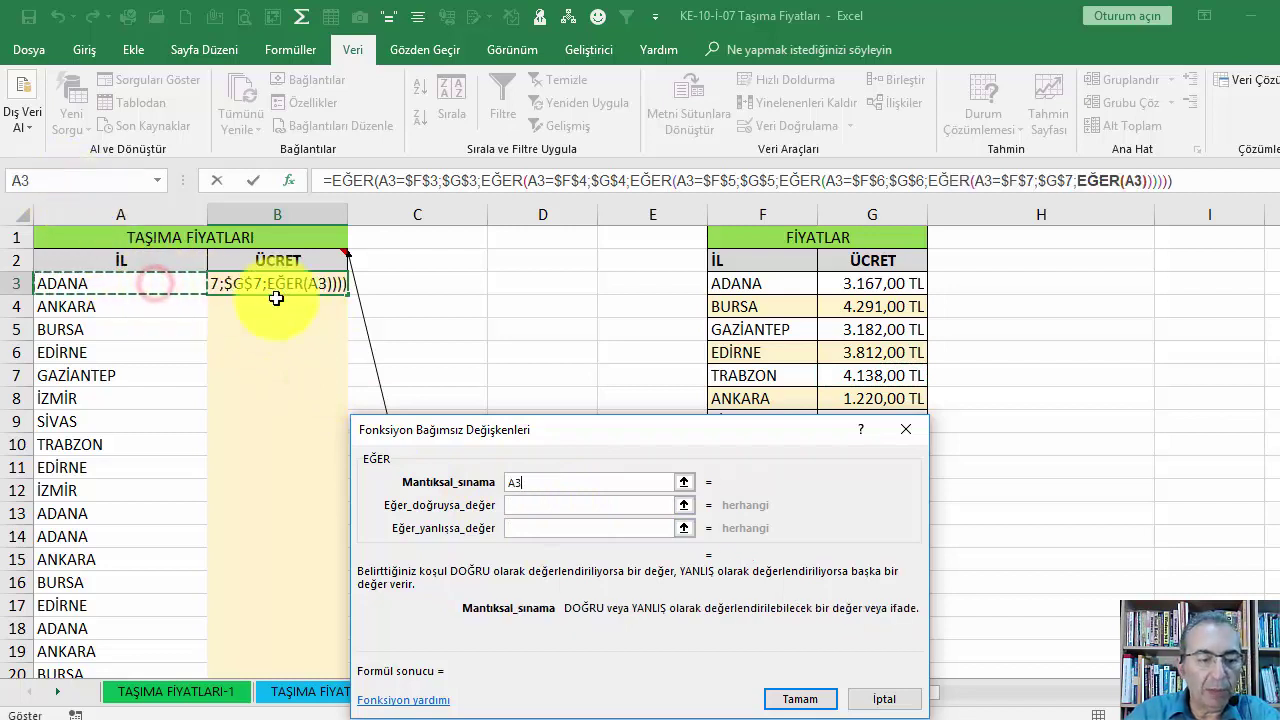
text(=)
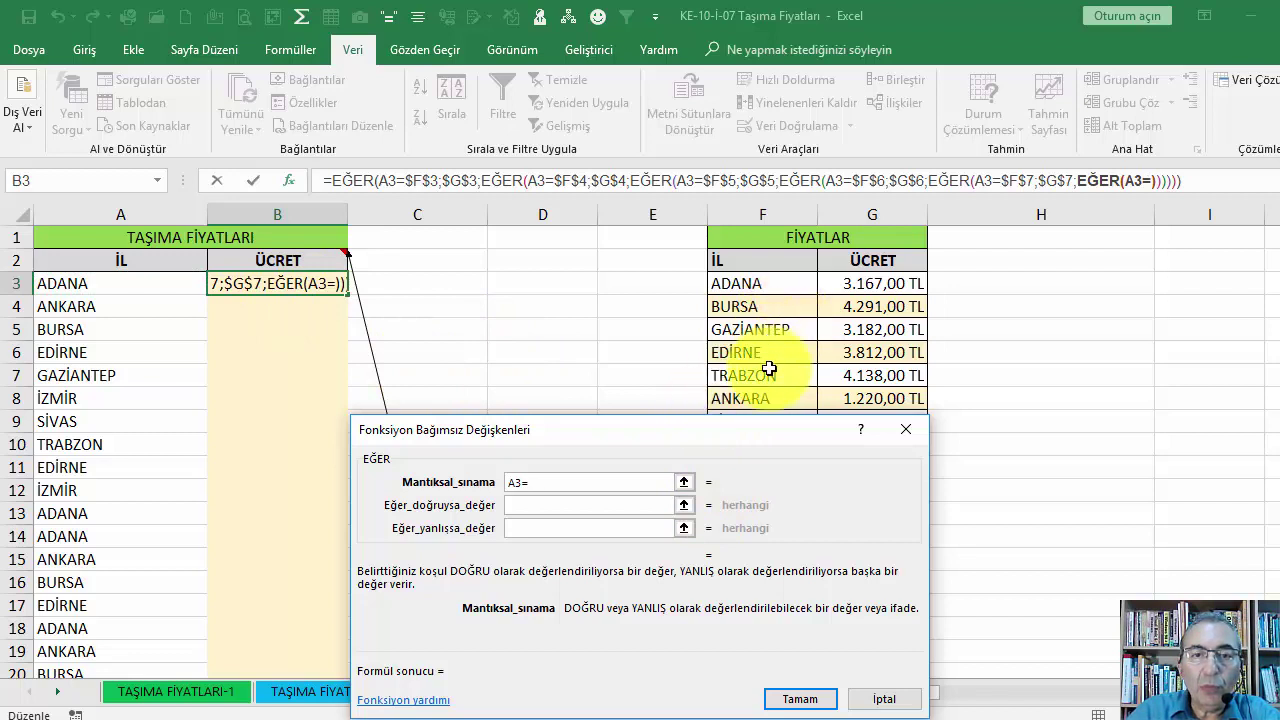
drag(718, 422, 724, 458)
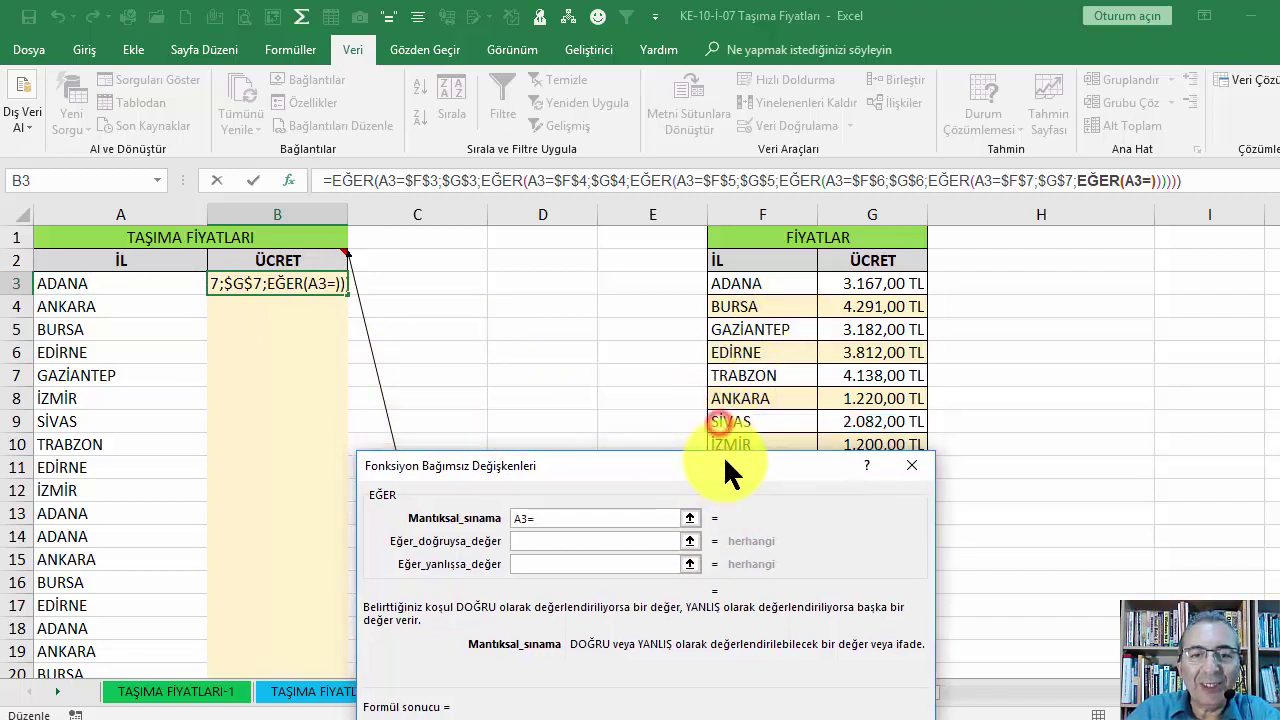
click(744, 399)
key(F4)
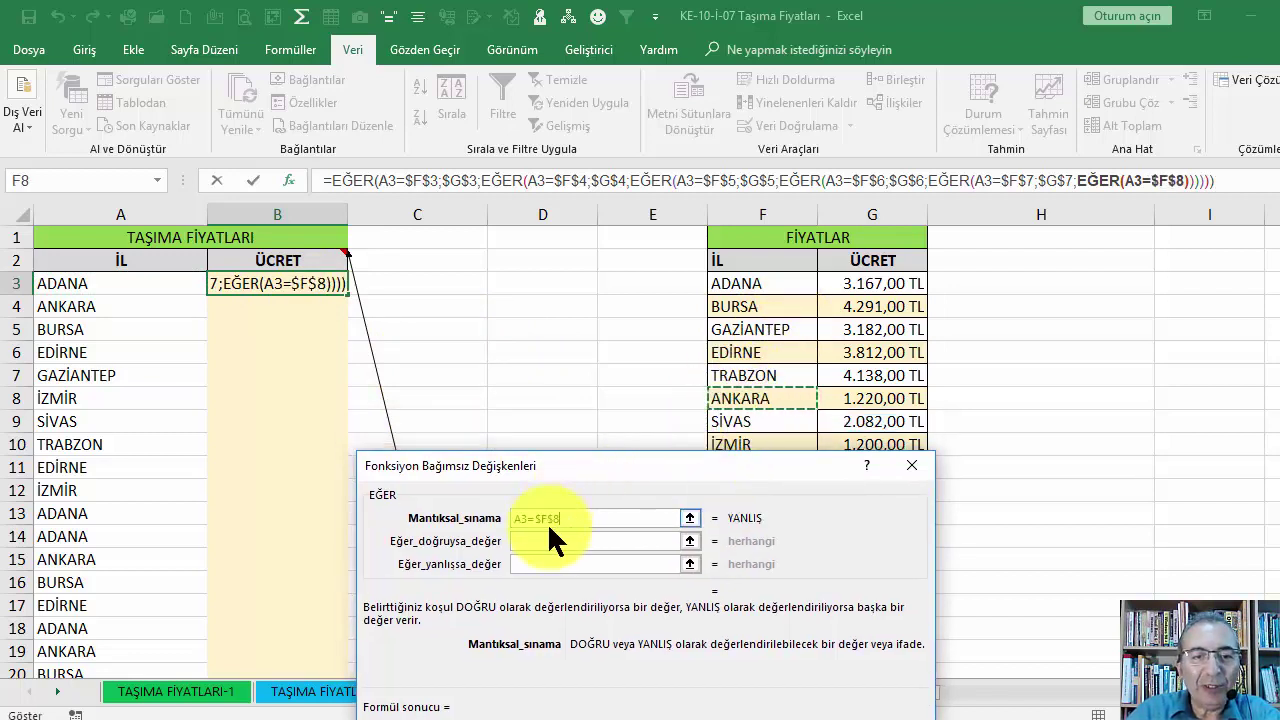
click(547, 541)
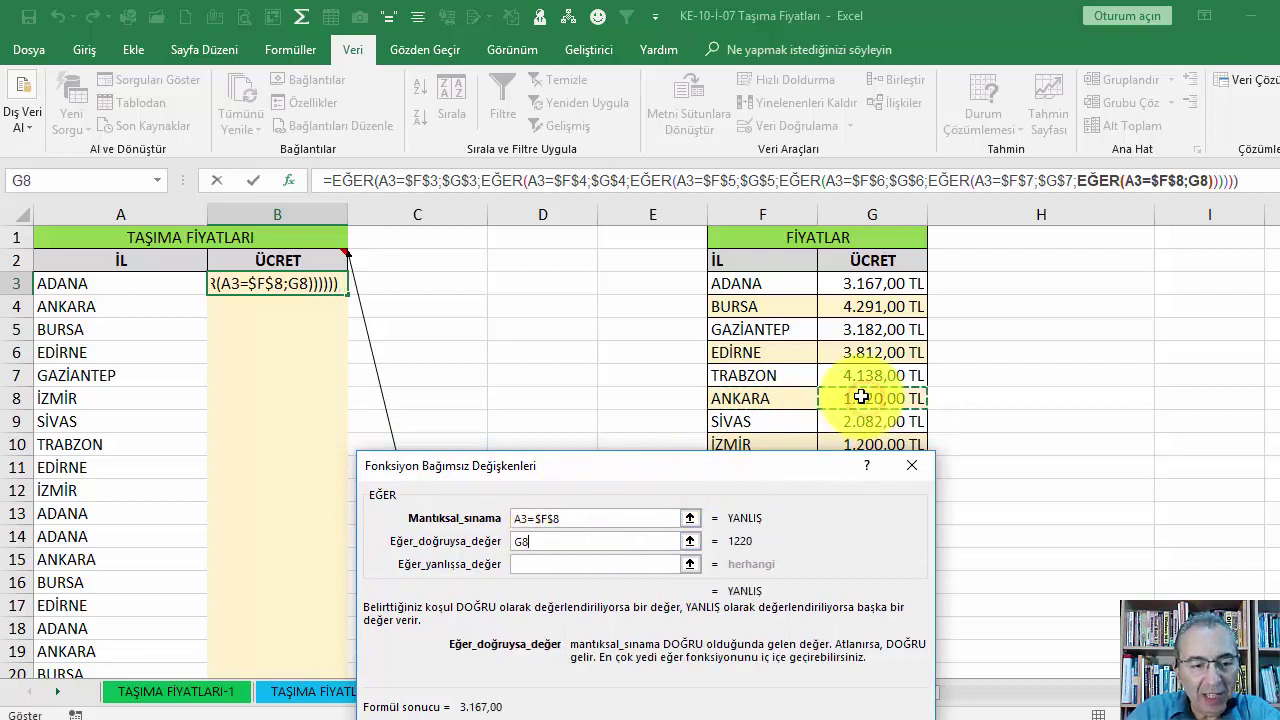
key(F4)
click(538, 563)
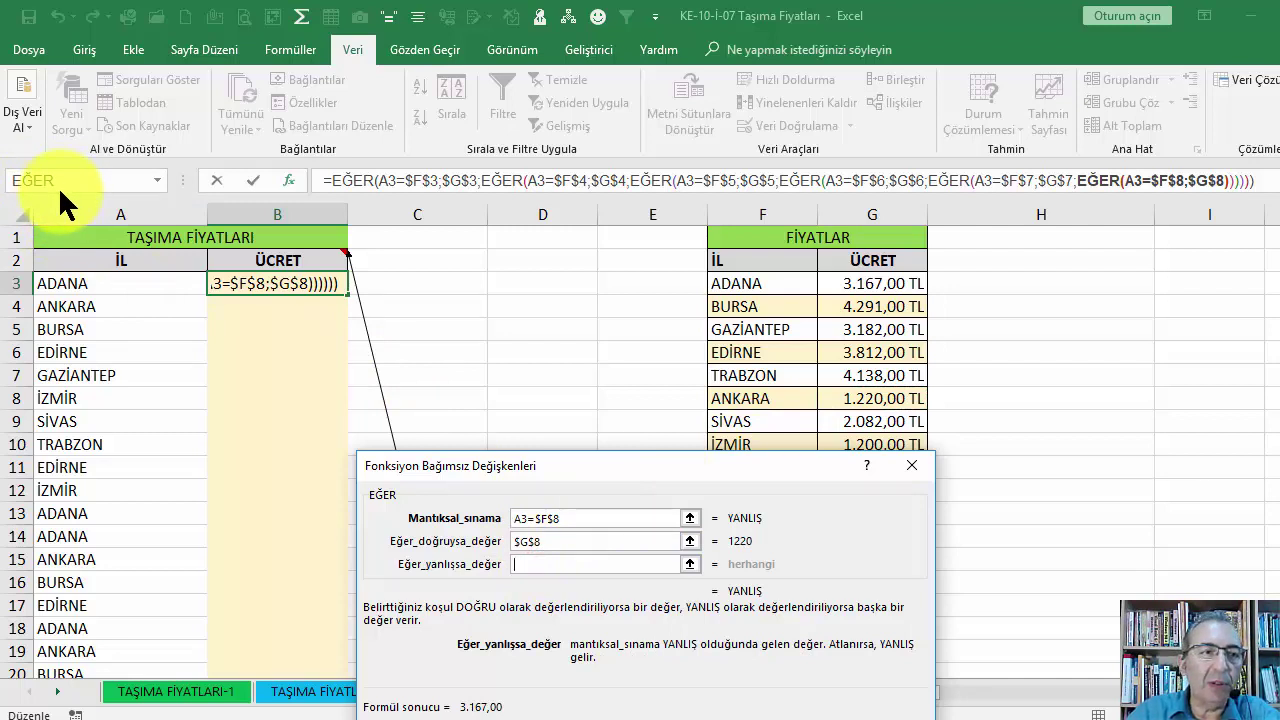
- Nest an EĞER for SİVAS, A3=$F$9 returning $G$9, and begin another EĞER
click(46, 176)
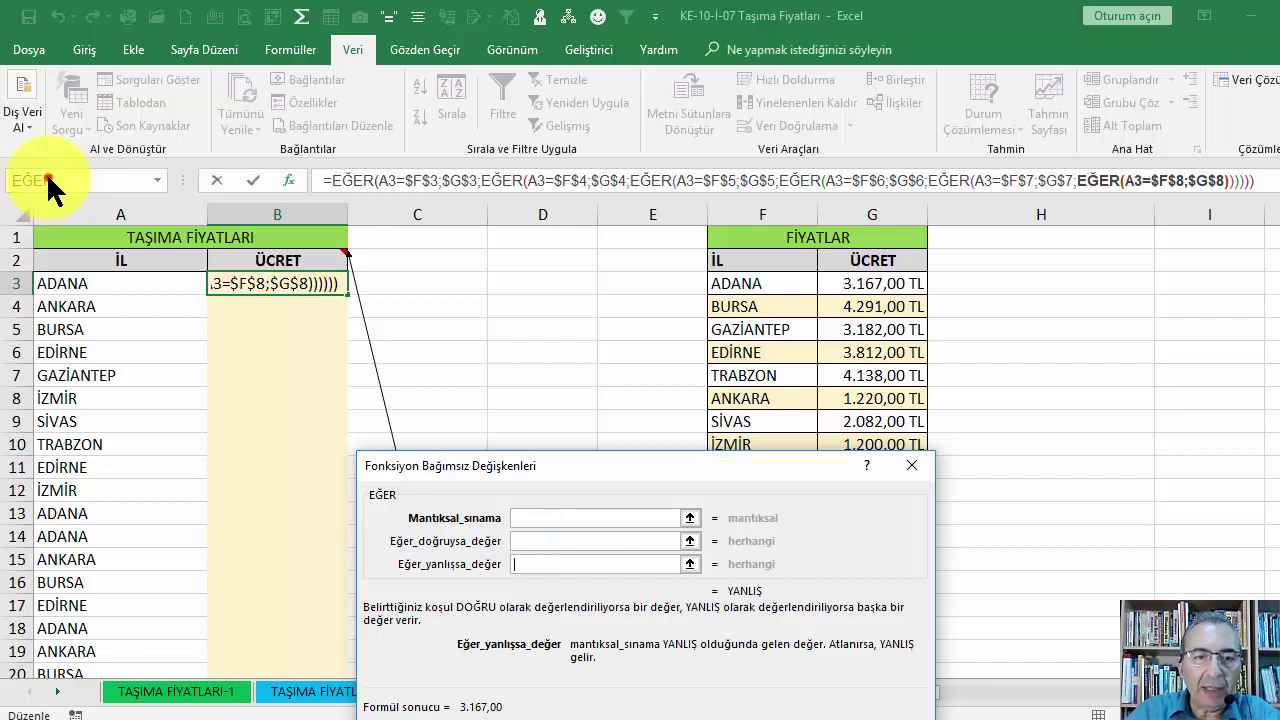
click(73, 286)
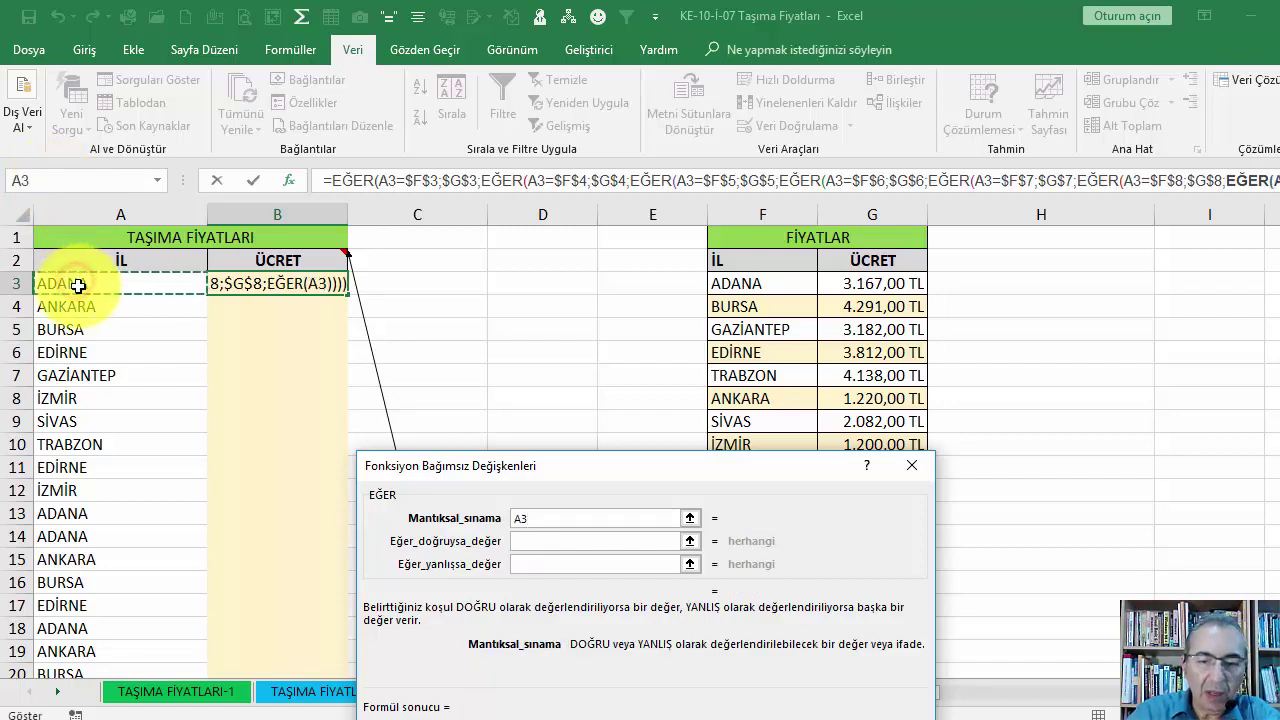
click(754, 425)
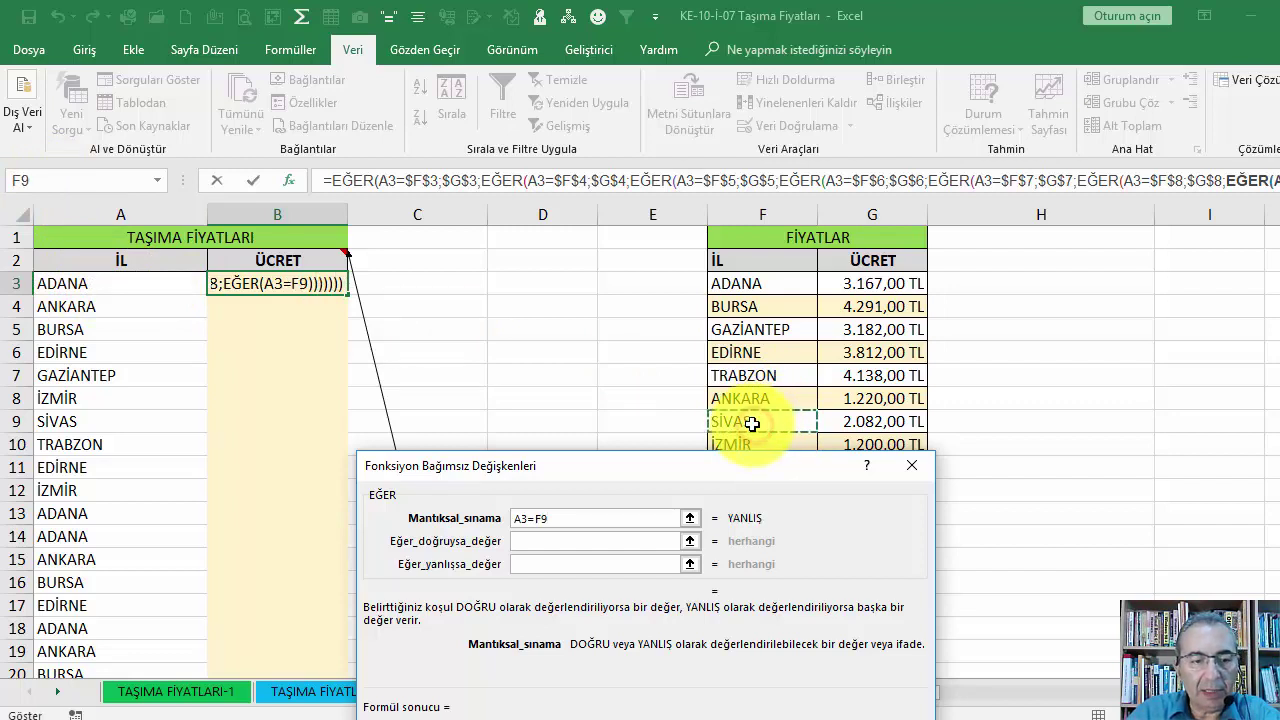
key(F4)
click(565, 540)
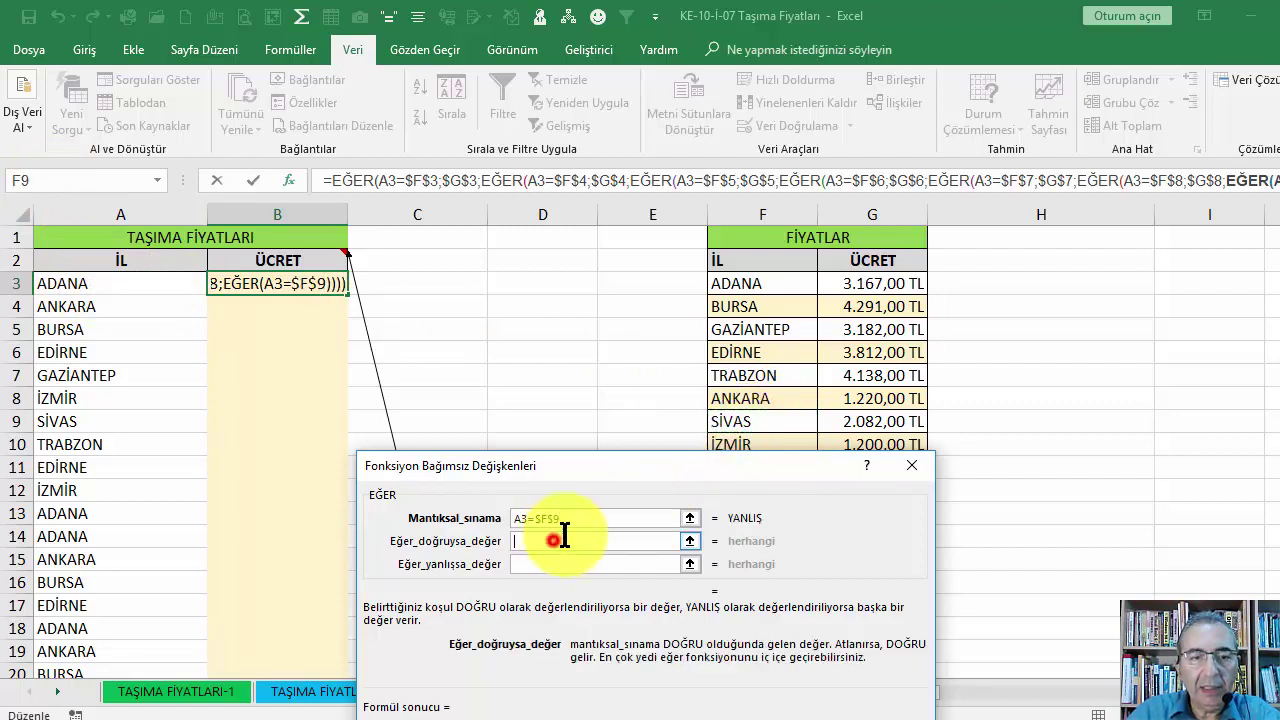
click(857, 425)
key(F4)
click(556, 564)
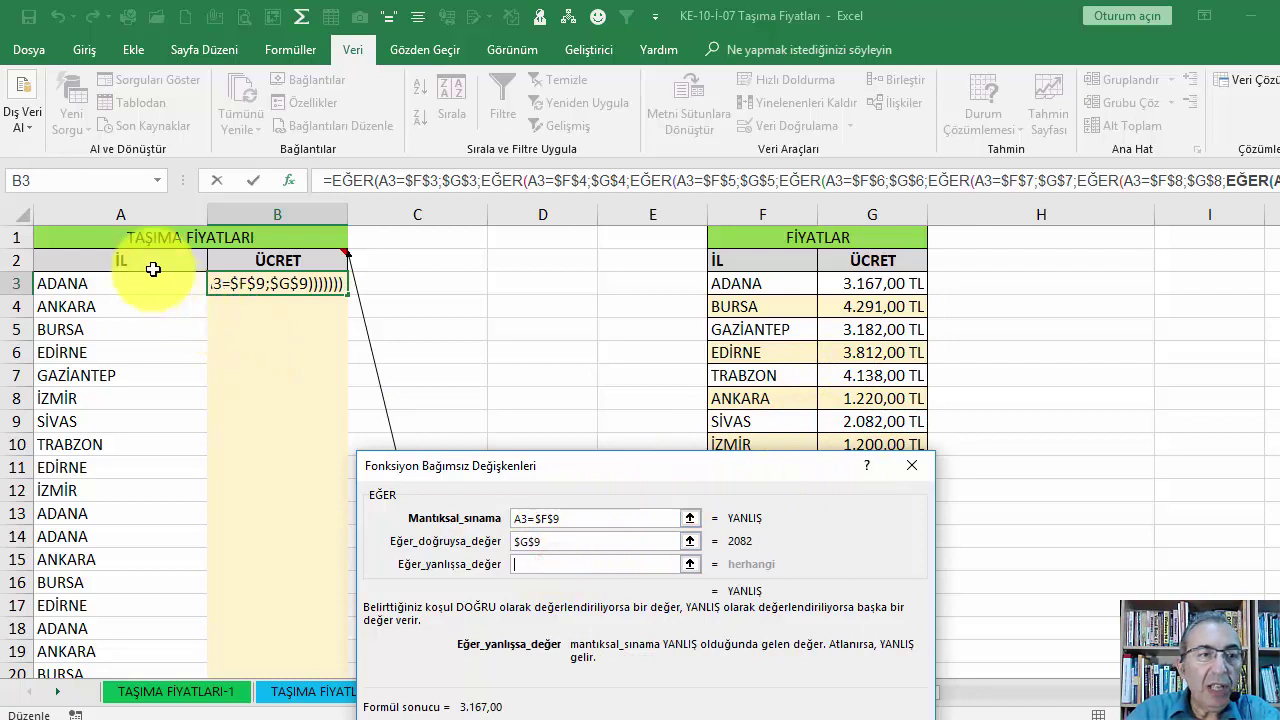
click(41, 175)
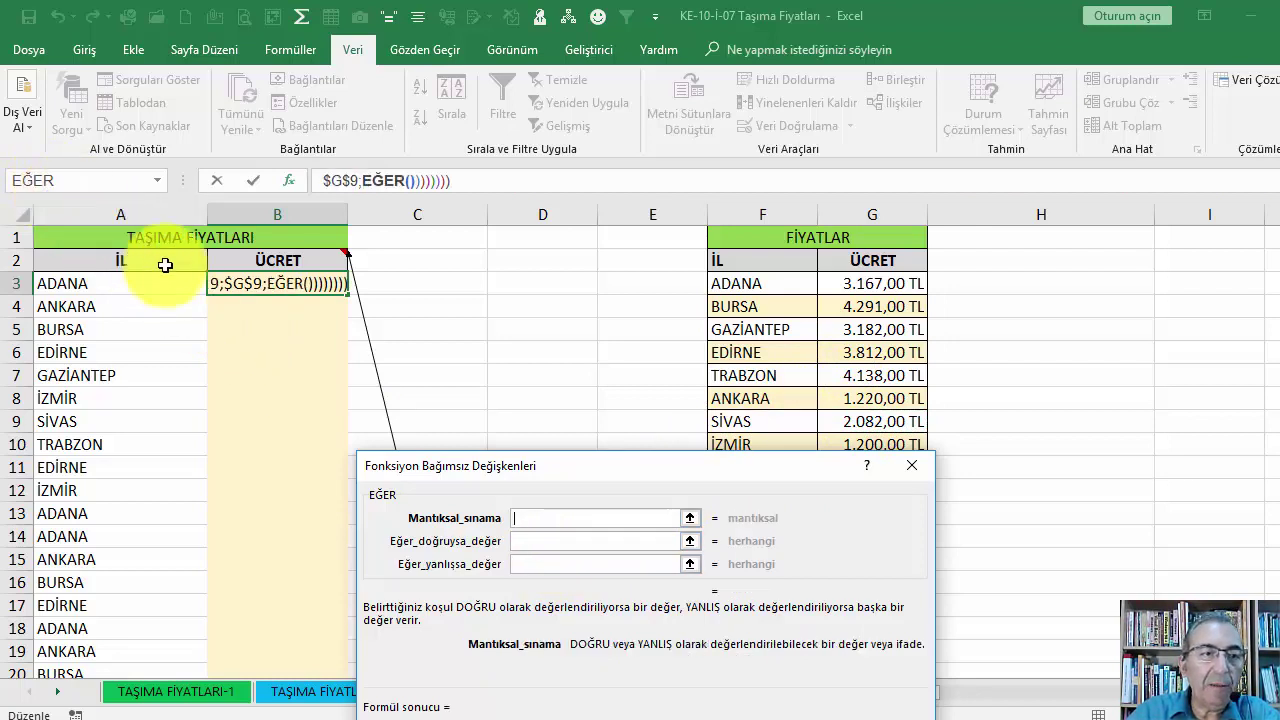
- Set the innermost test to A3=$F$10 returning $G$10 for İZMİR
click(122, 283)
text(=)
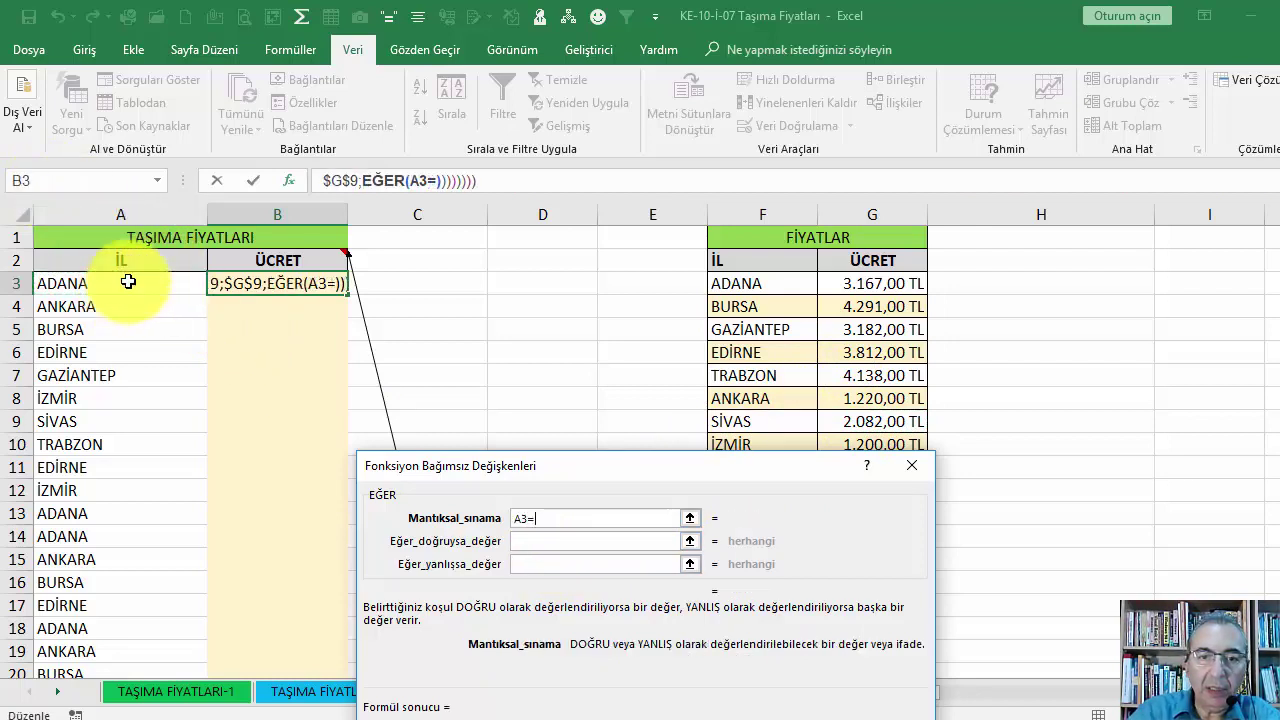
drag(579, 464, 600, 504)
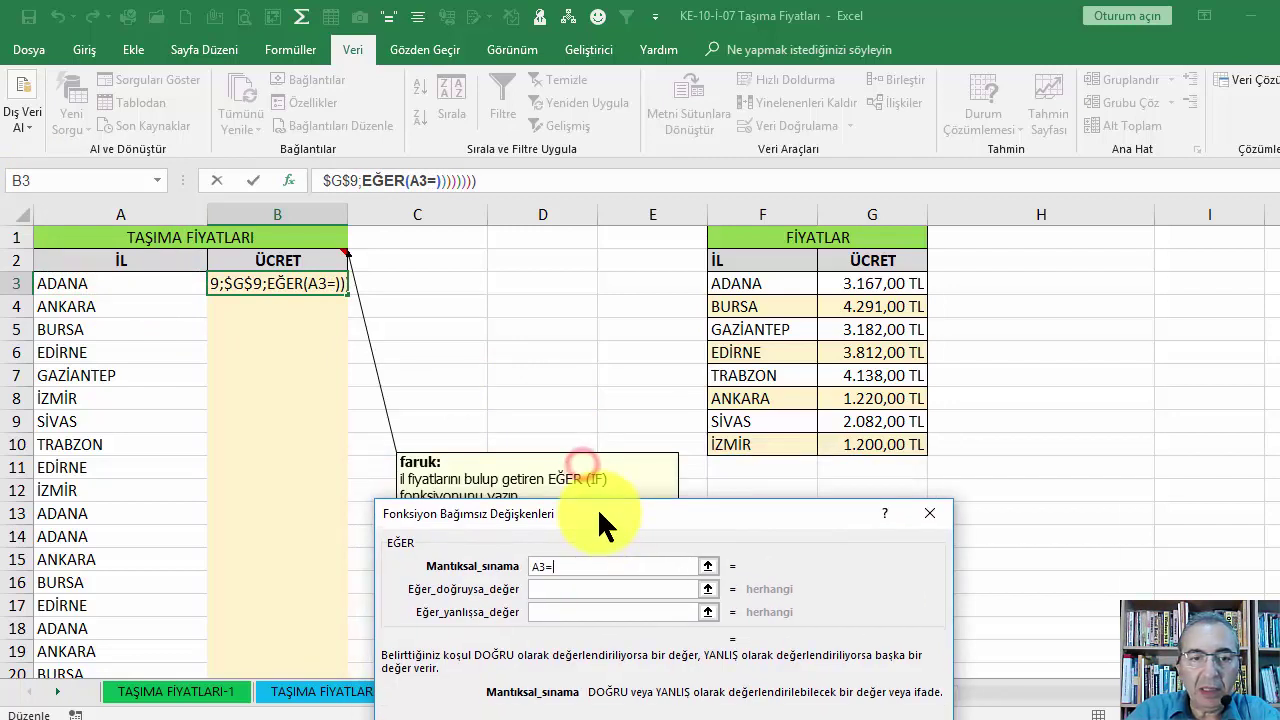
click(745, 444)
key(F4)
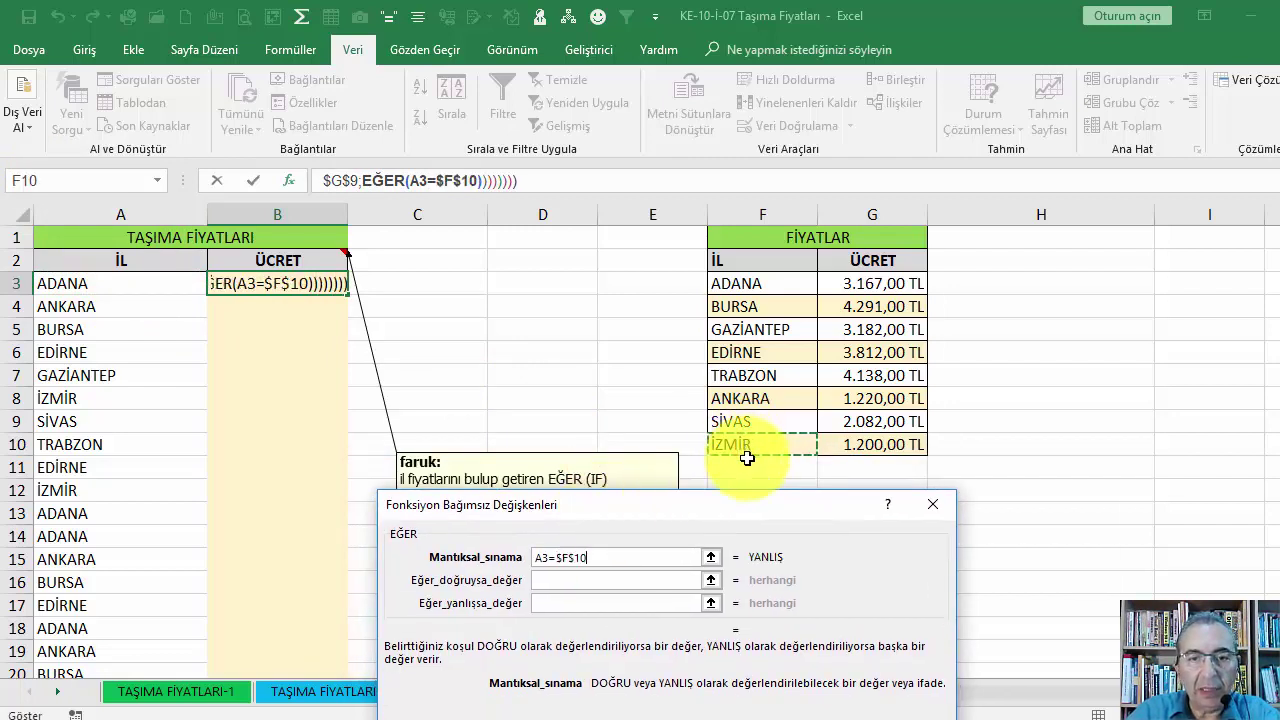
click(565, 580)
click(873, 445)
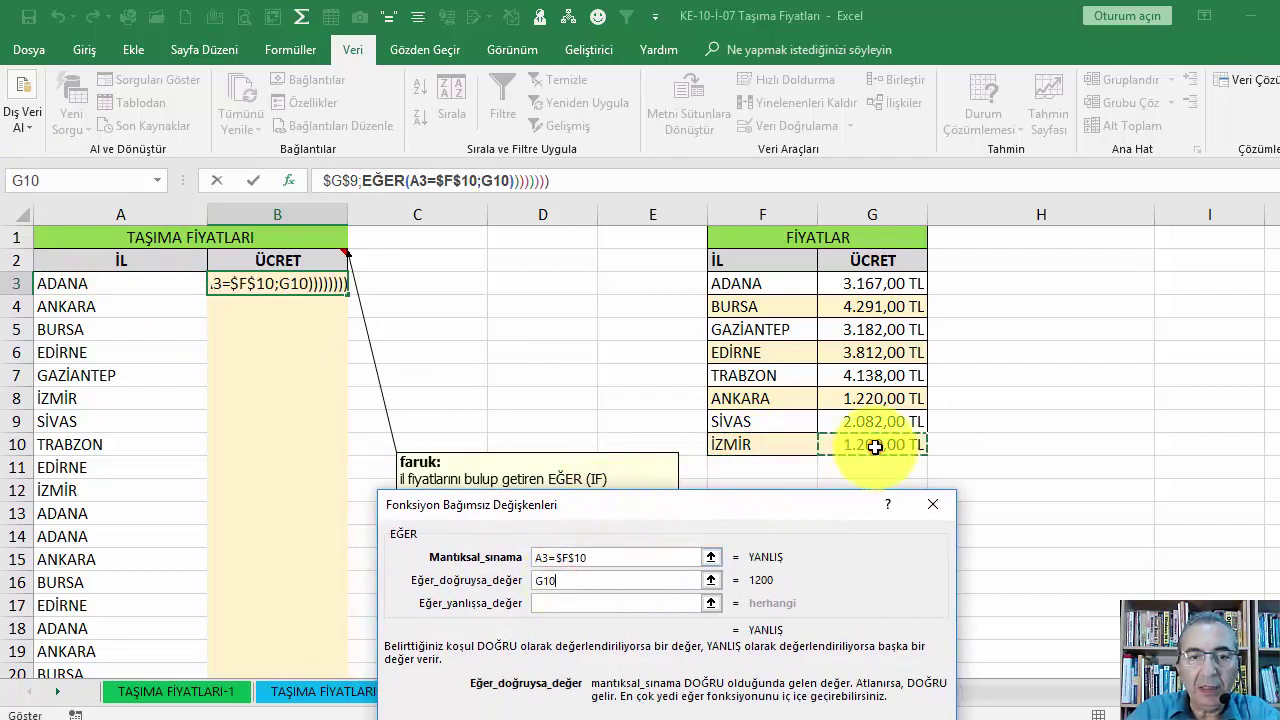
key(F4)
- Enter "HATALI İL" as the fallback value when no city matches
click(545, 603)
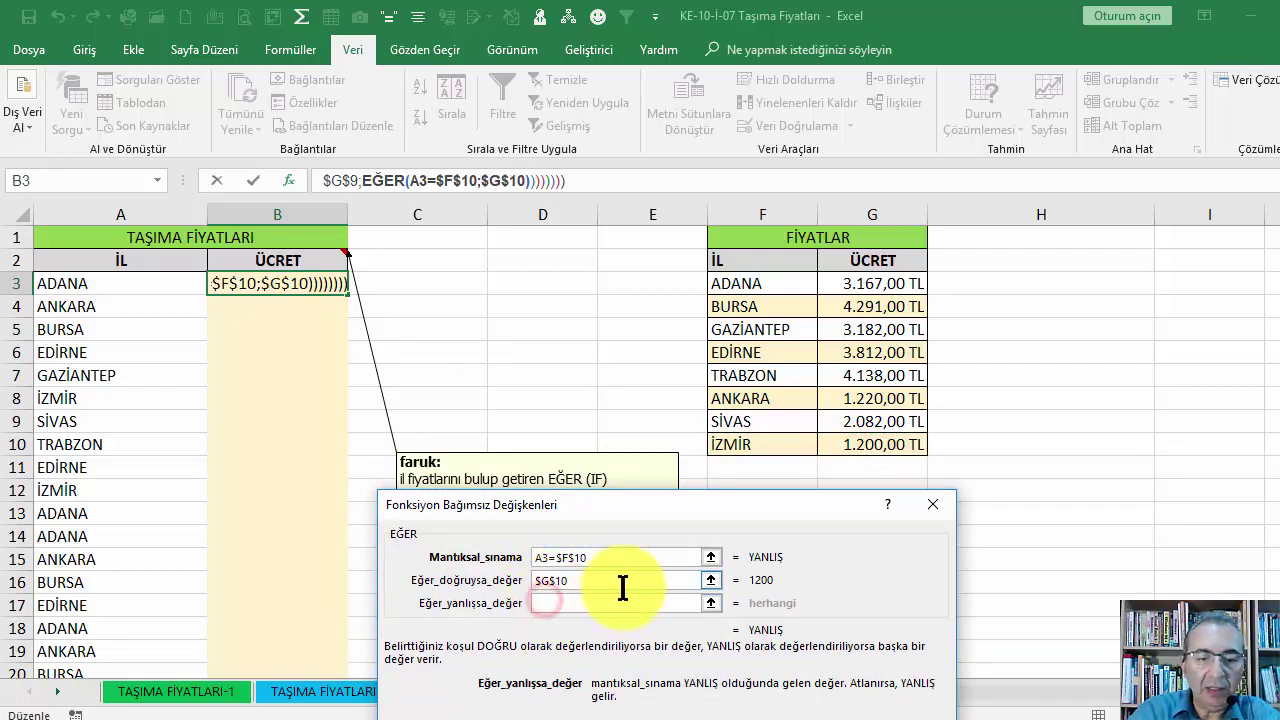
text(hat)
key(BackSpace)
key(BackSpace)
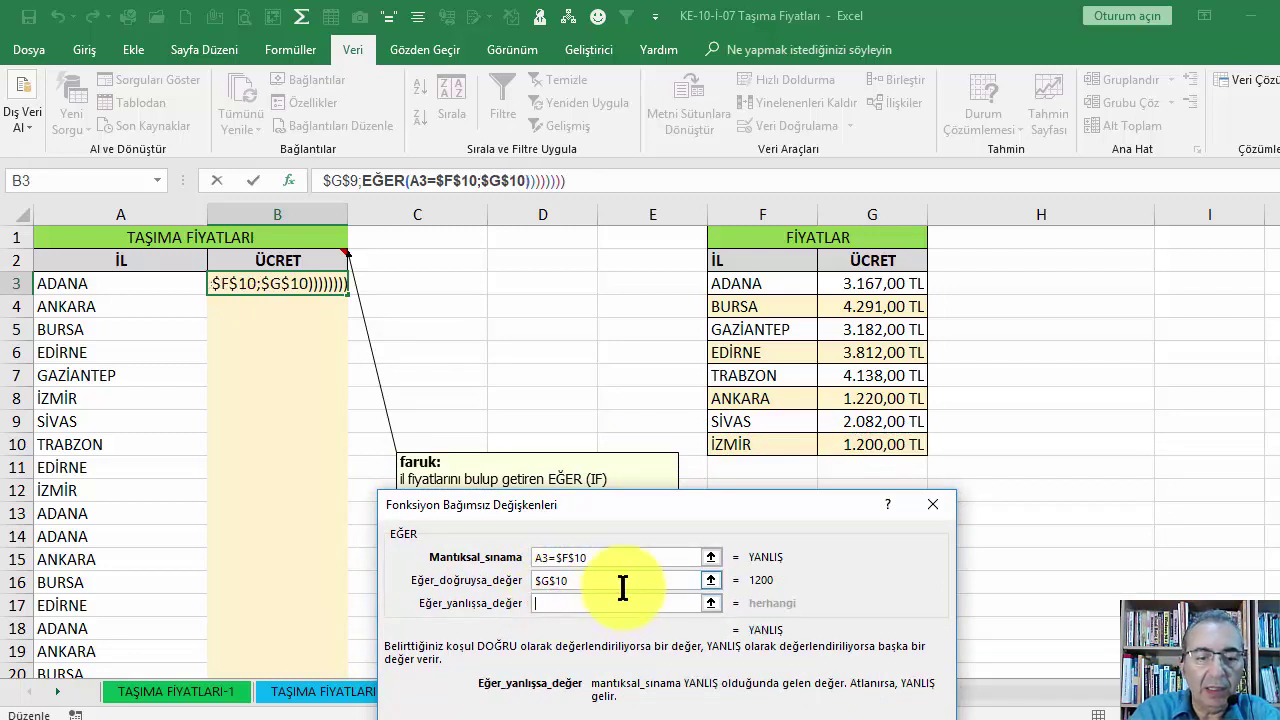
text(ATALI İL)
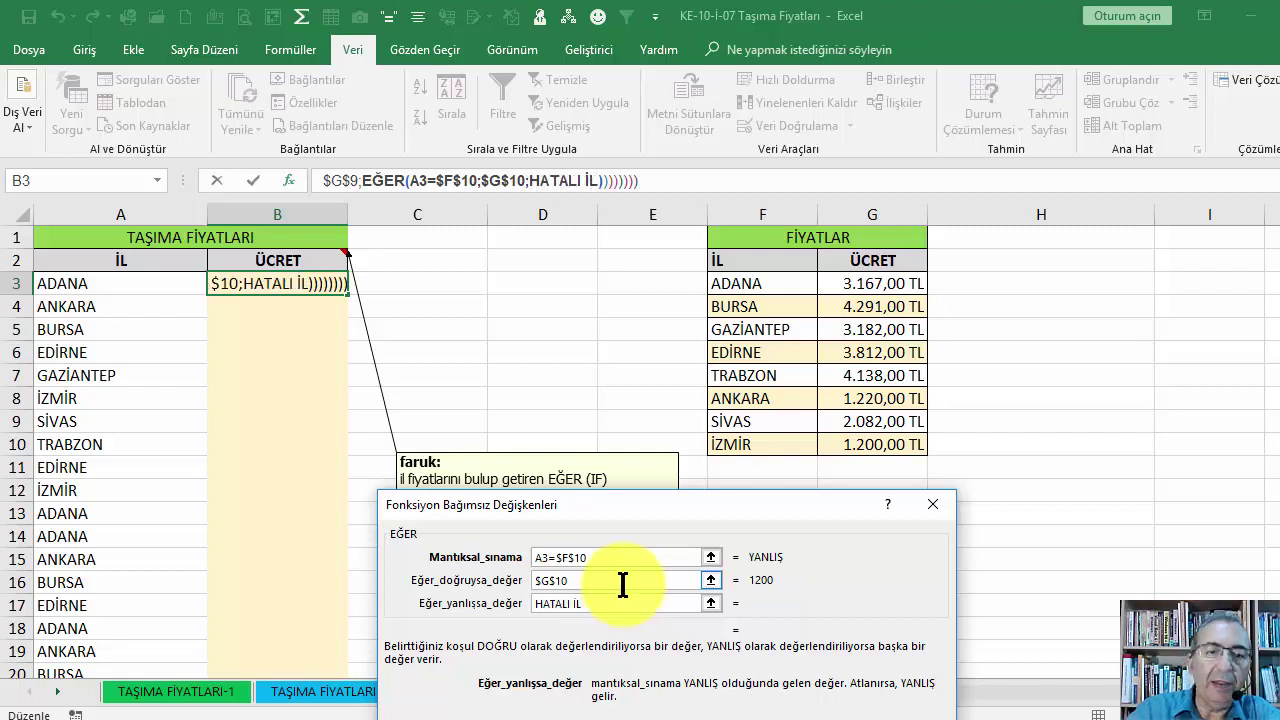
drag(666, 505, 593, 293)
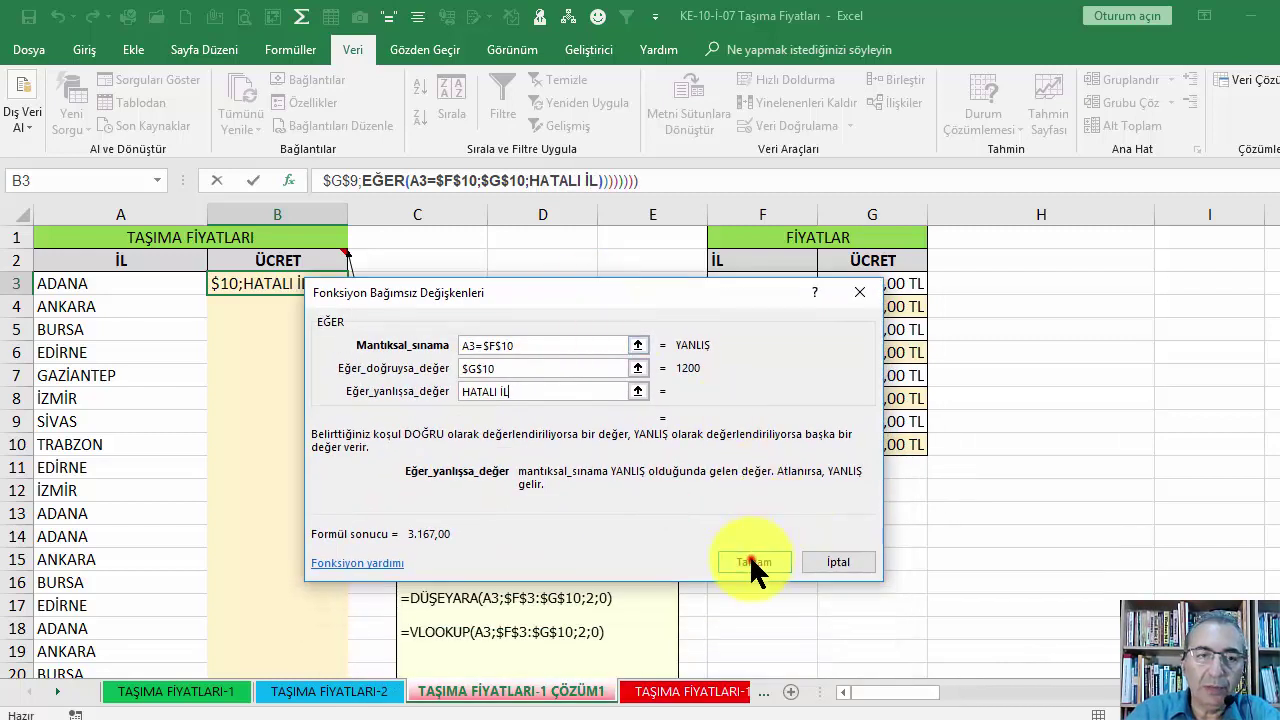
- Confirm the nested EĞER formula and fill it down the ÜCRET column
click(750, 558)
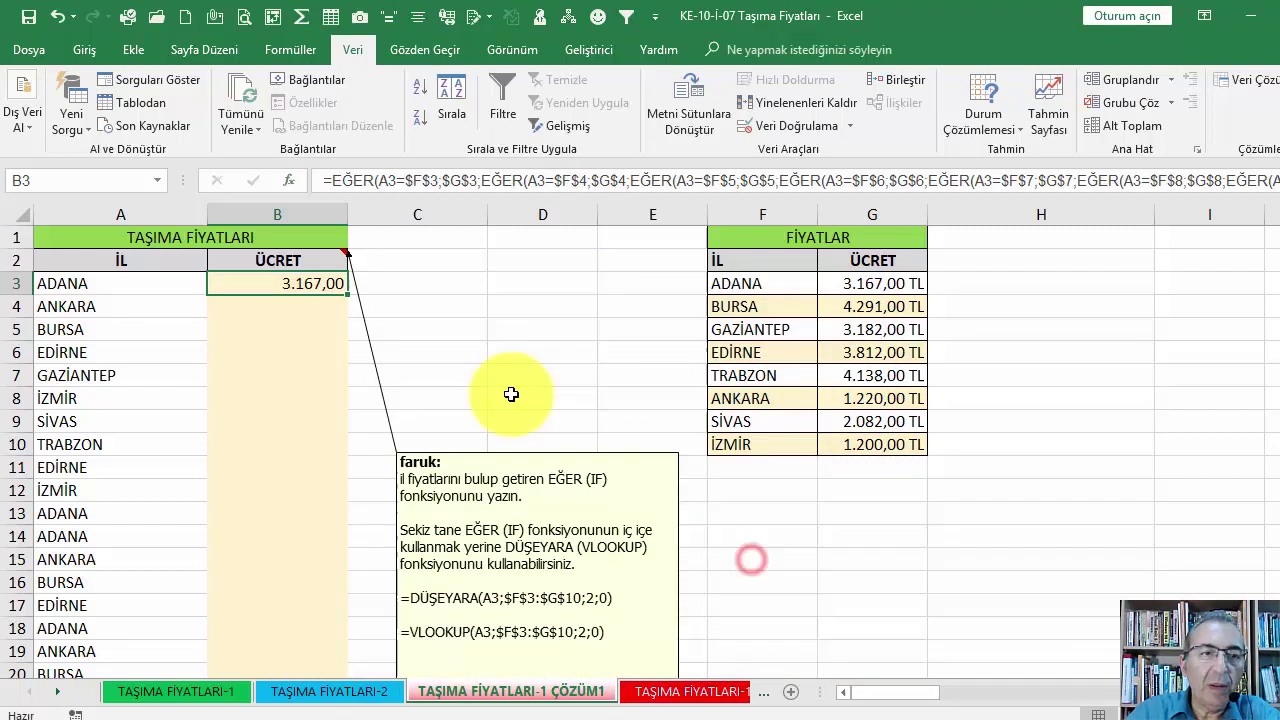
double_click(346, 298)
scroll(347, 367, down, 7)
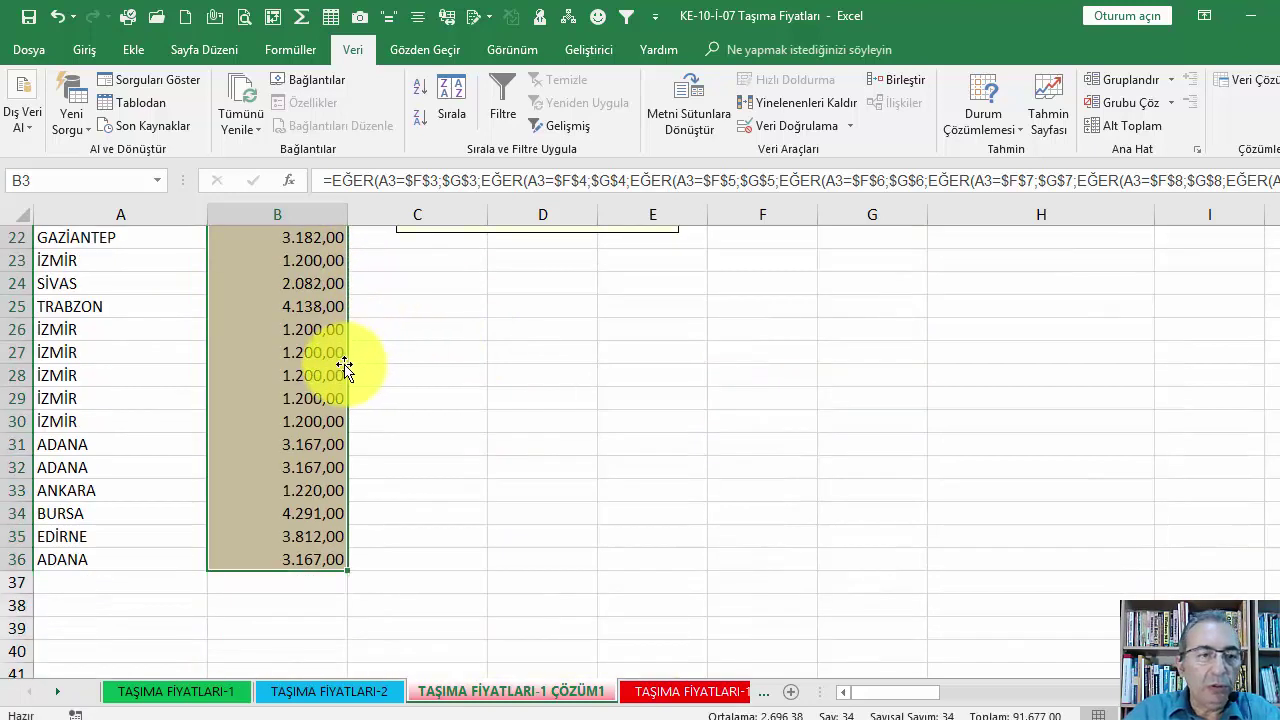
scroll(344, 368, up, 7)
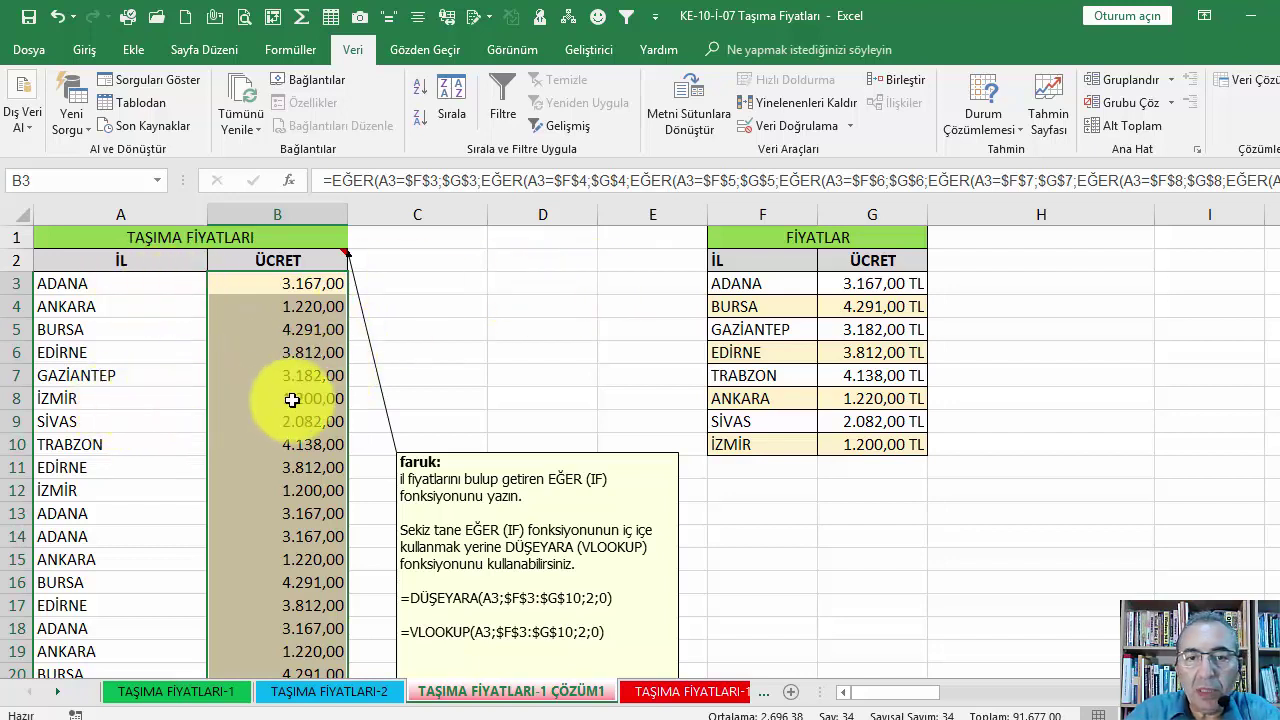
- Spot-check the EDİRNE (3.812,00) and BURSA prices, then return to B3
click(114, 487)
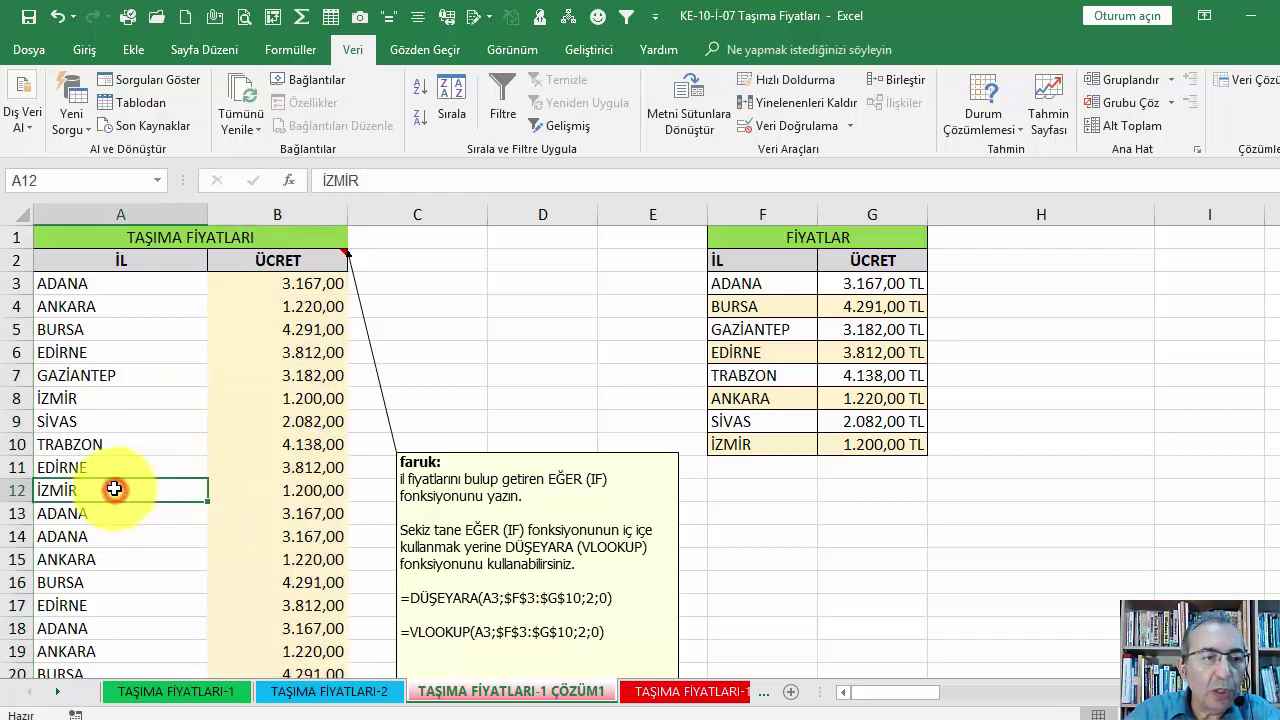
click(117, 470)
drag(117, 470, 252, 470)
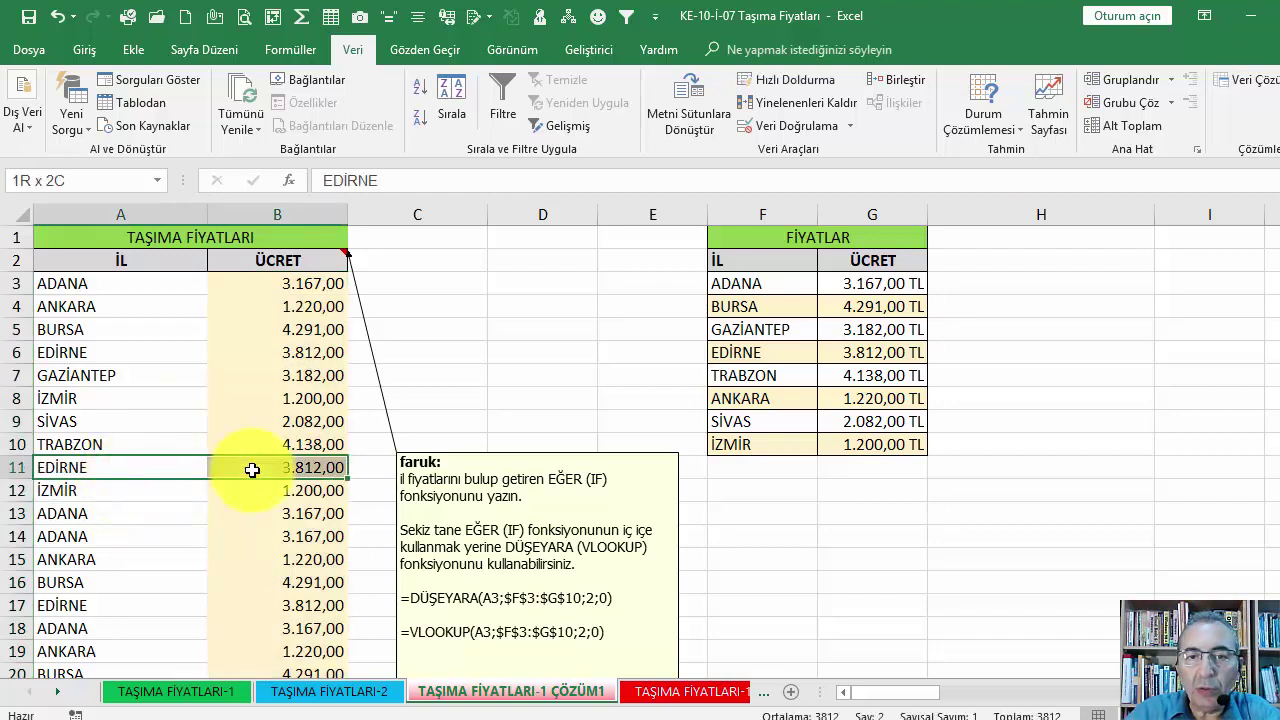
drag(120, 586, 260, 588)
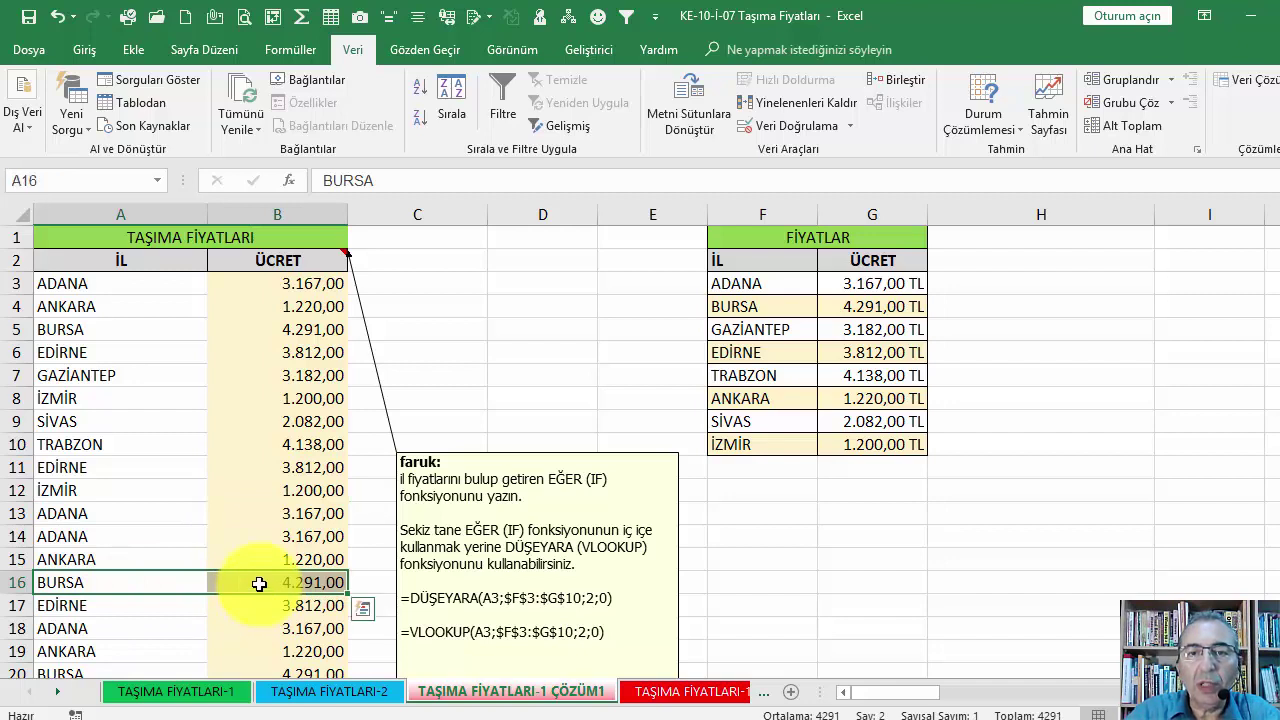
click(289, 285)
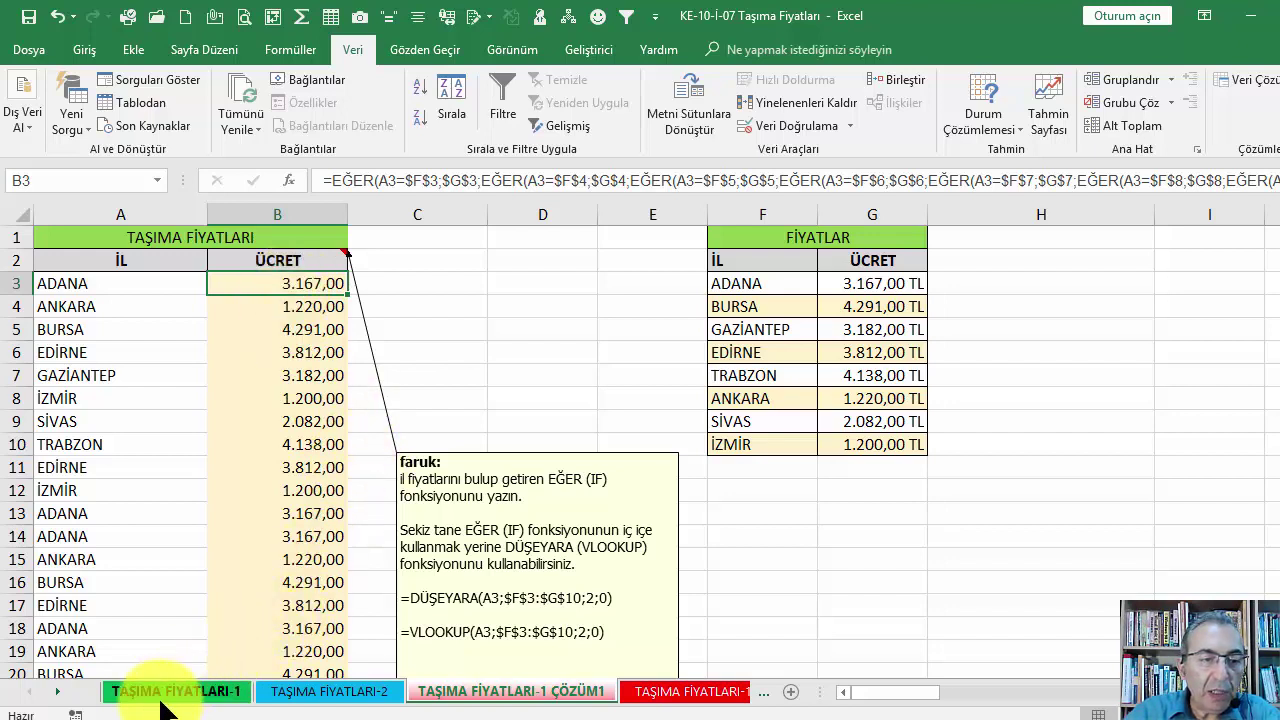
- On the TAŞIMA FİYATLARI-1 ÇÖZÜM2 sheet, insert DÜŞEYARA into B3
click(680, 692)
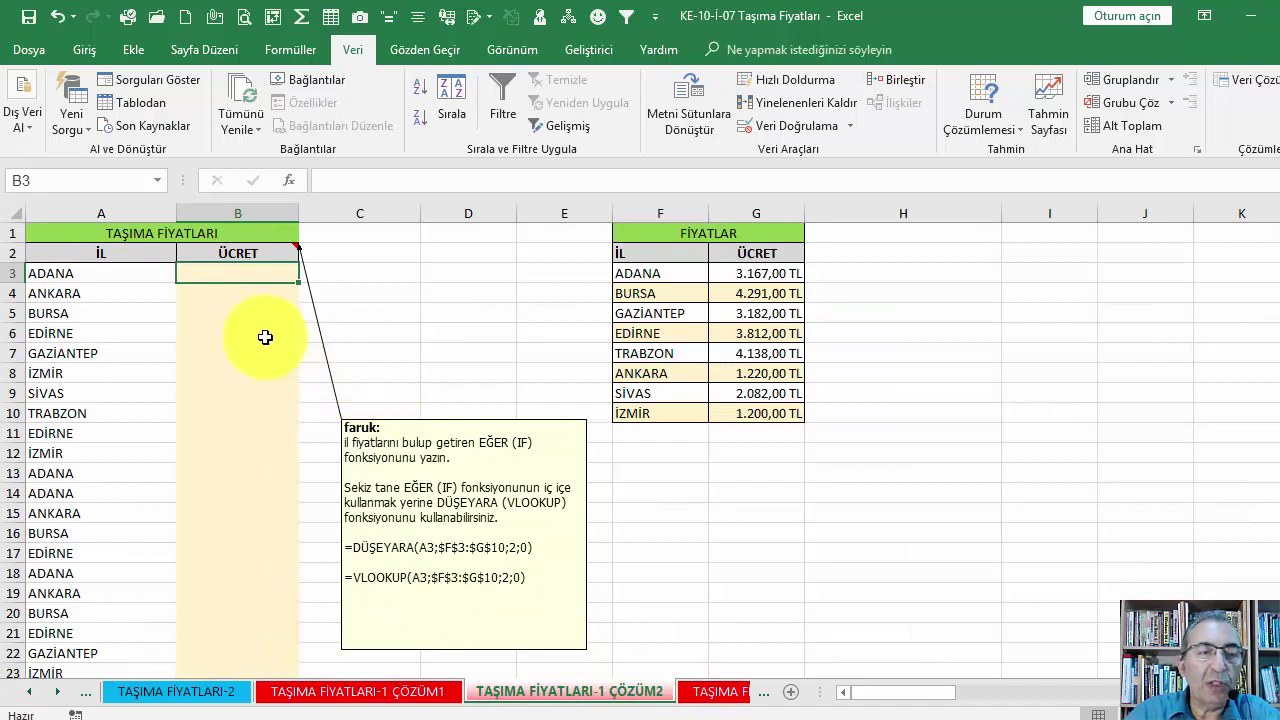
click(288, 180)
click(535, 348)
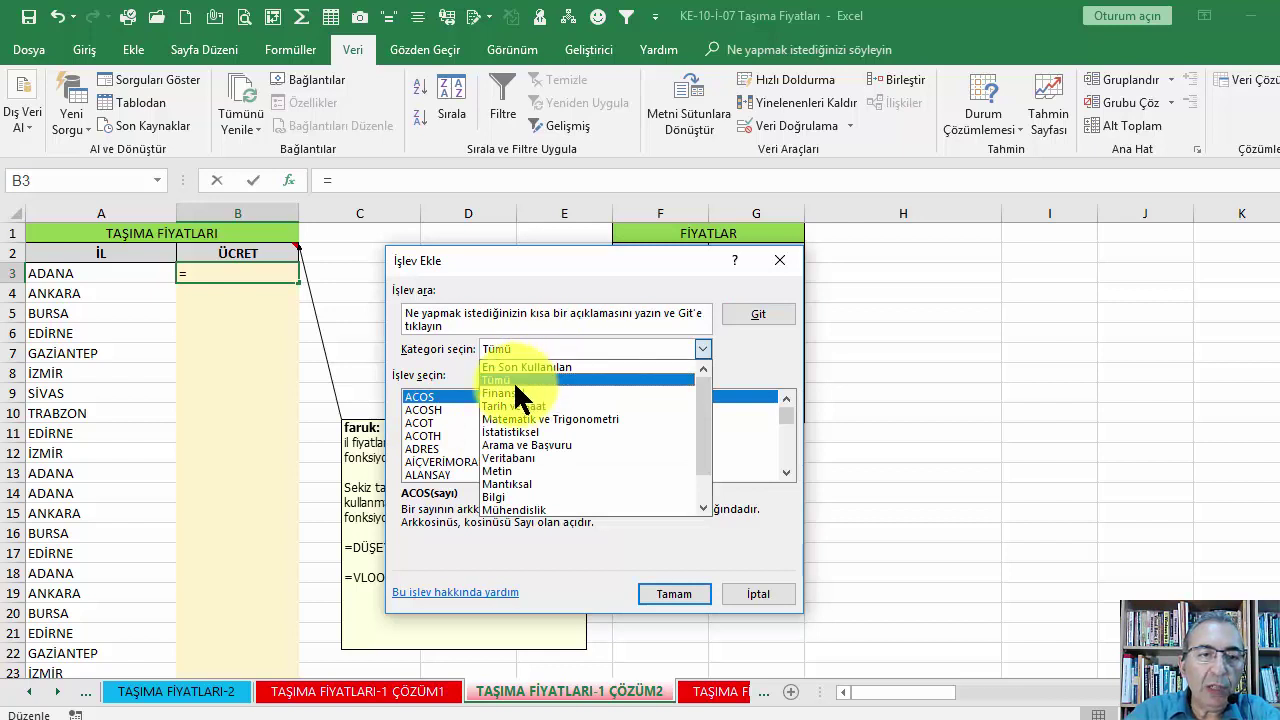
click(535, 380)
click(443, 410)
text(dü)
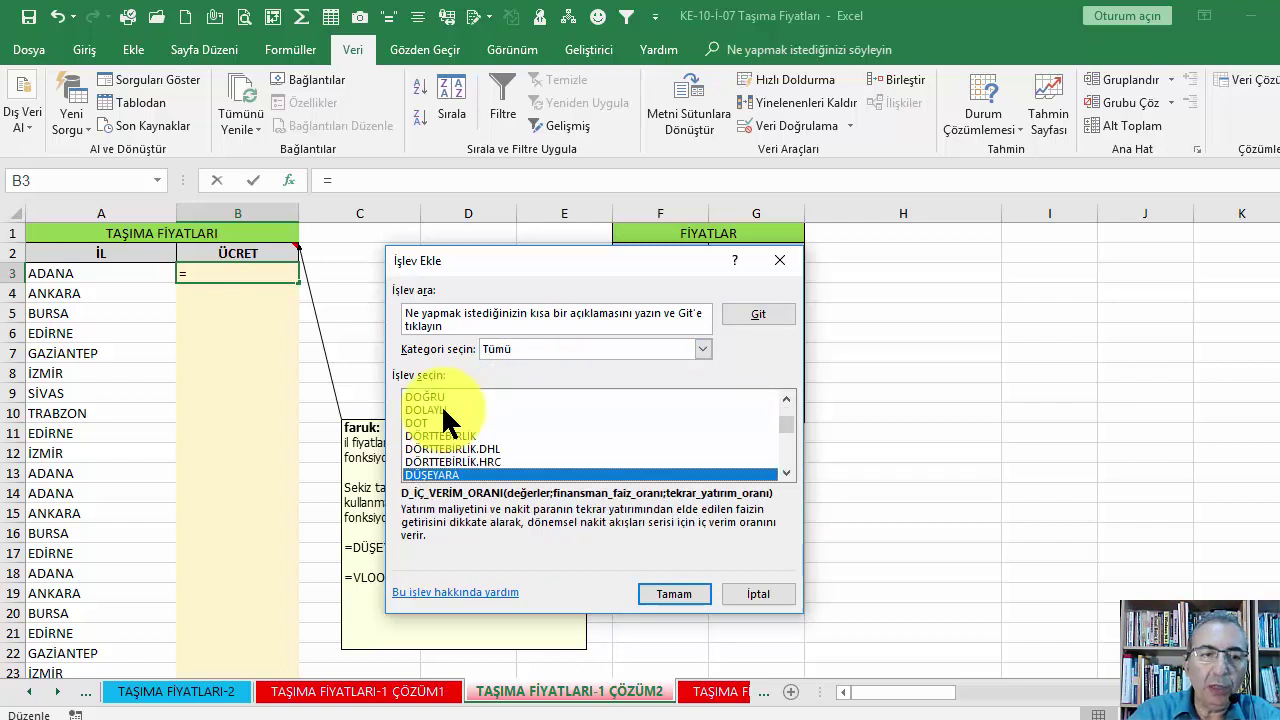
click(676, 594)
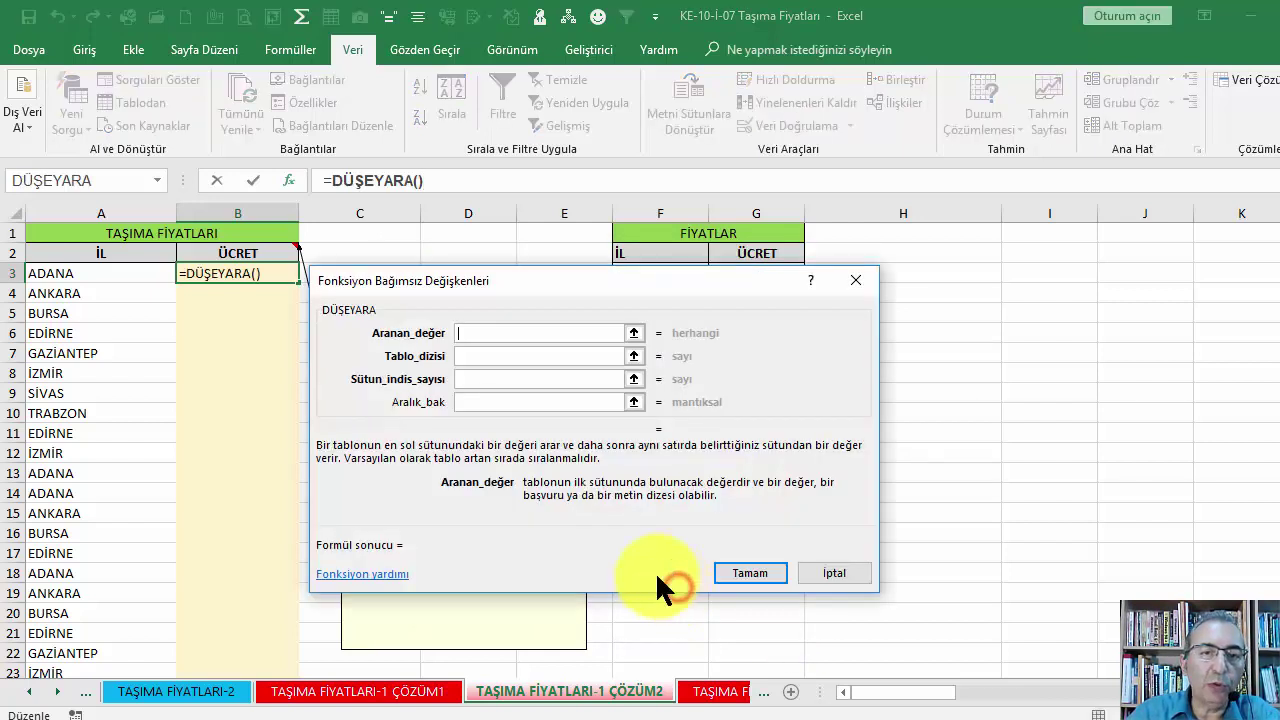
drag(480, 276, 503, 355)
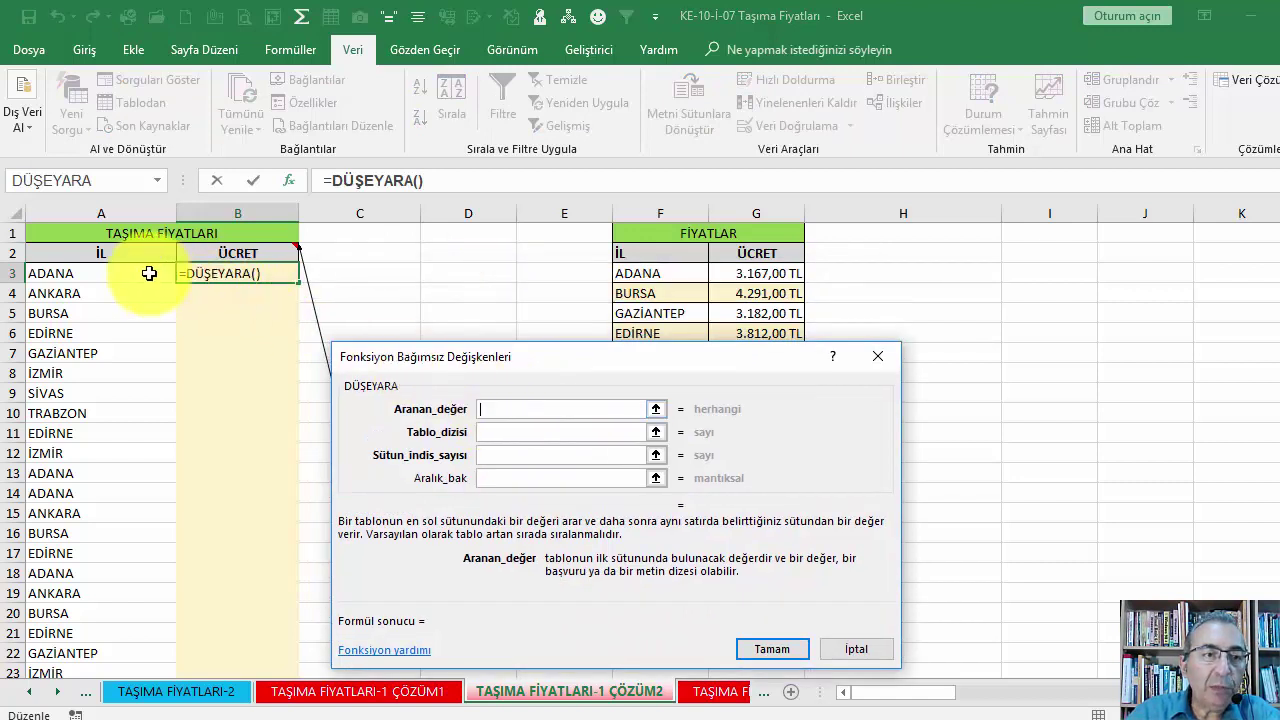
- Give DÜŞEYARA the arguments A3, $F$3:$G$10, 2 and 0 for an exact match
click(149, 272)
click(481, 428)
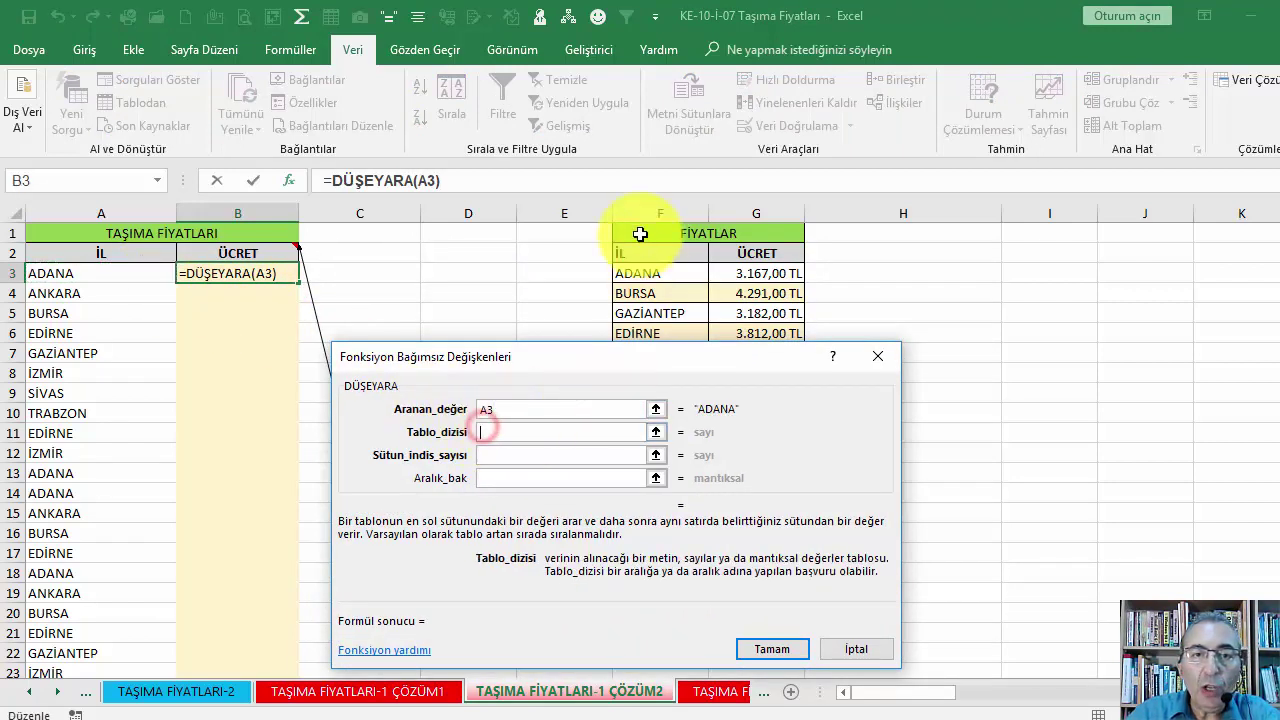
drag(615, 352, 720, 460)
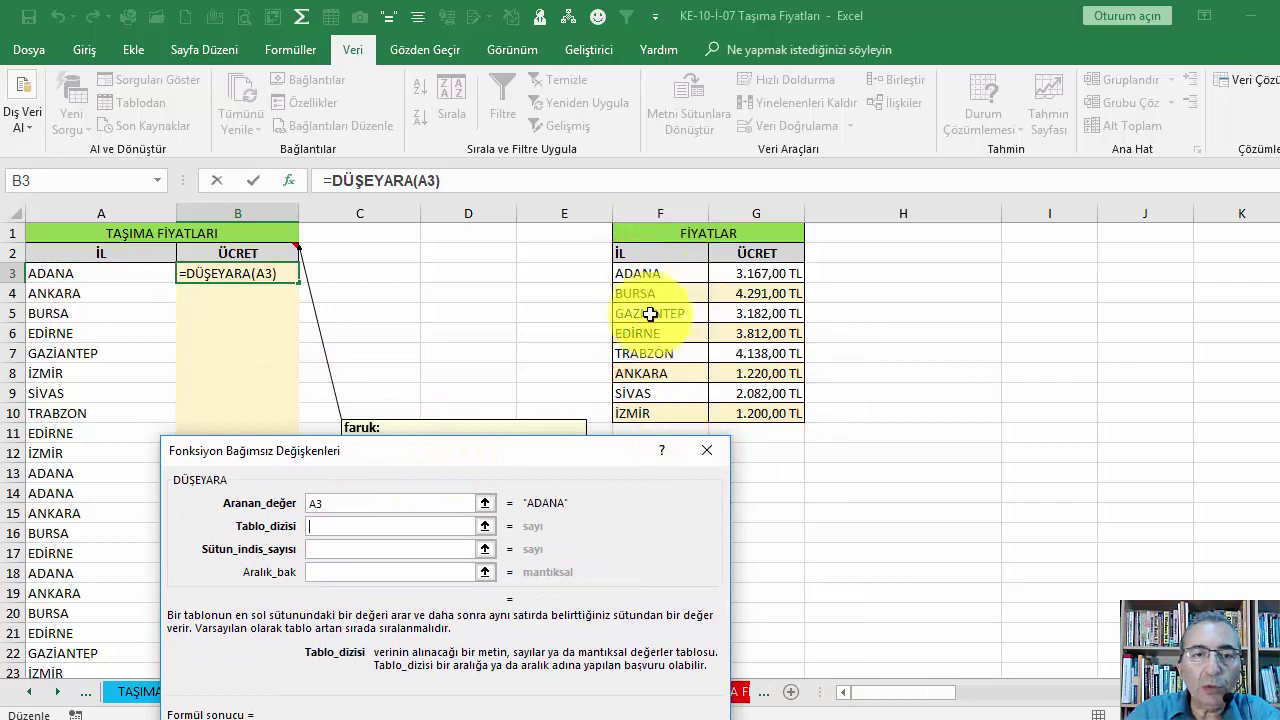
drag(655, 274, 752, 410)
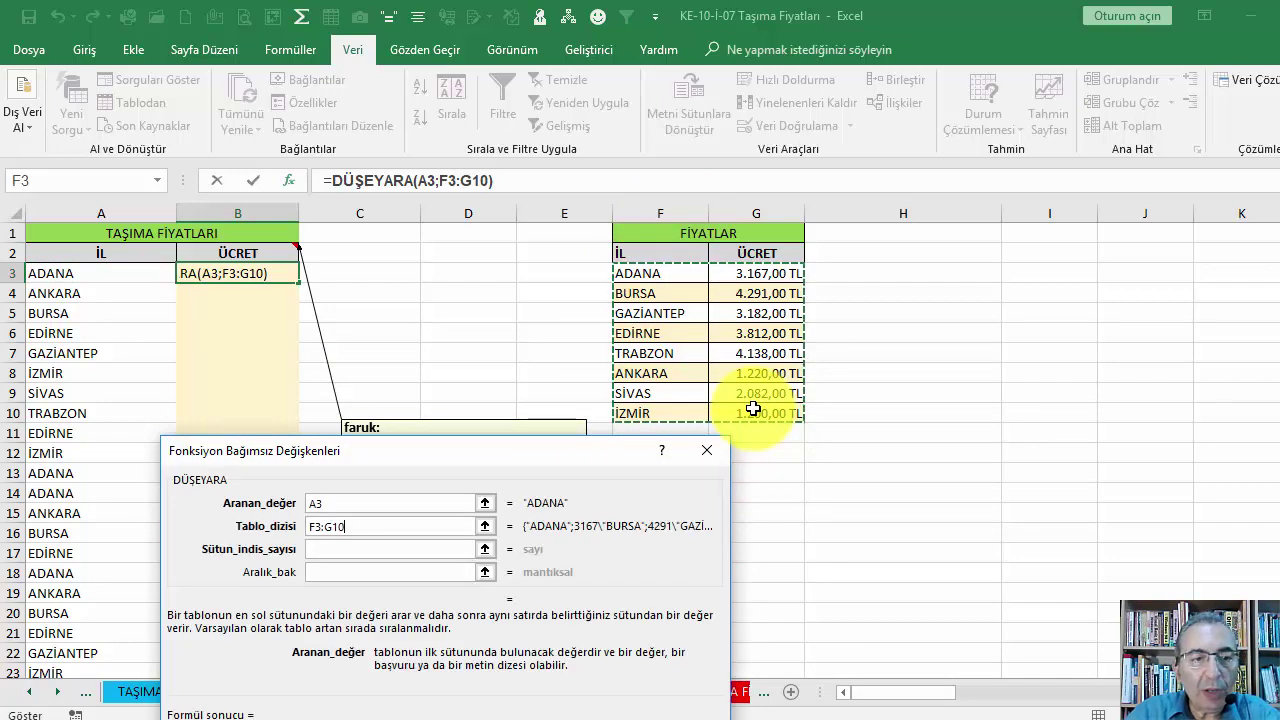
key(F4)
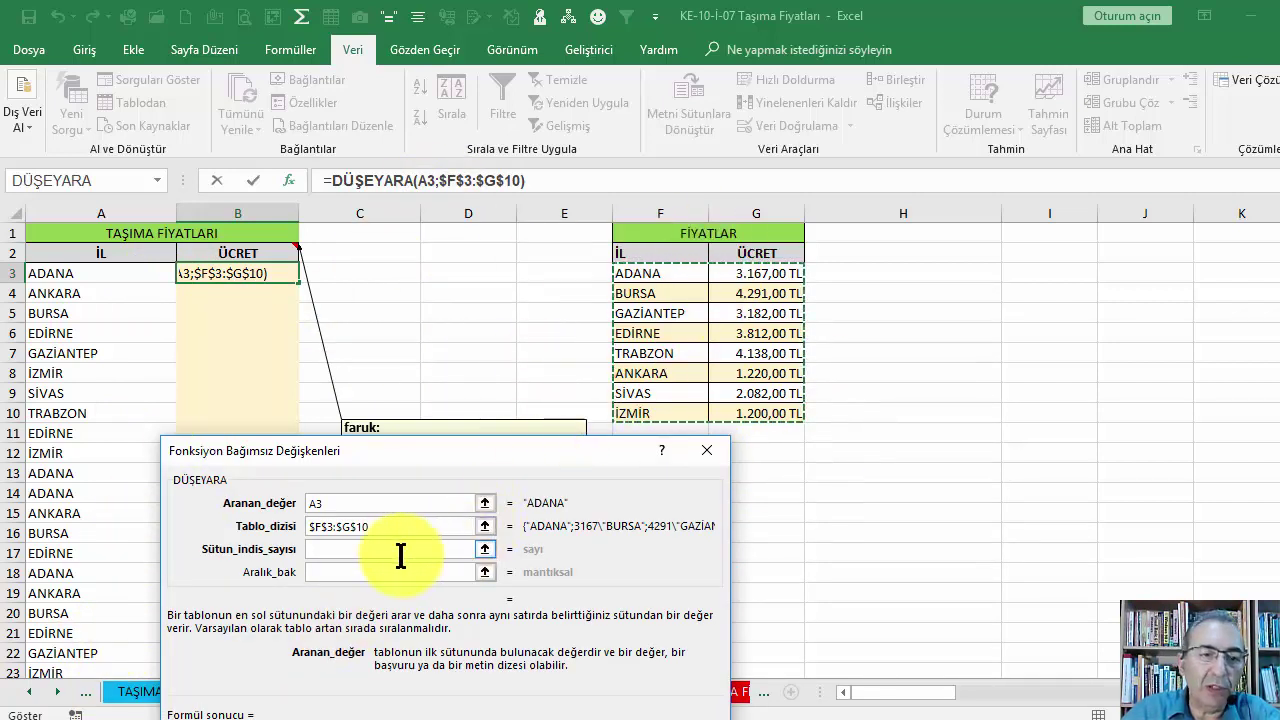
click(323, 549)
text(2)
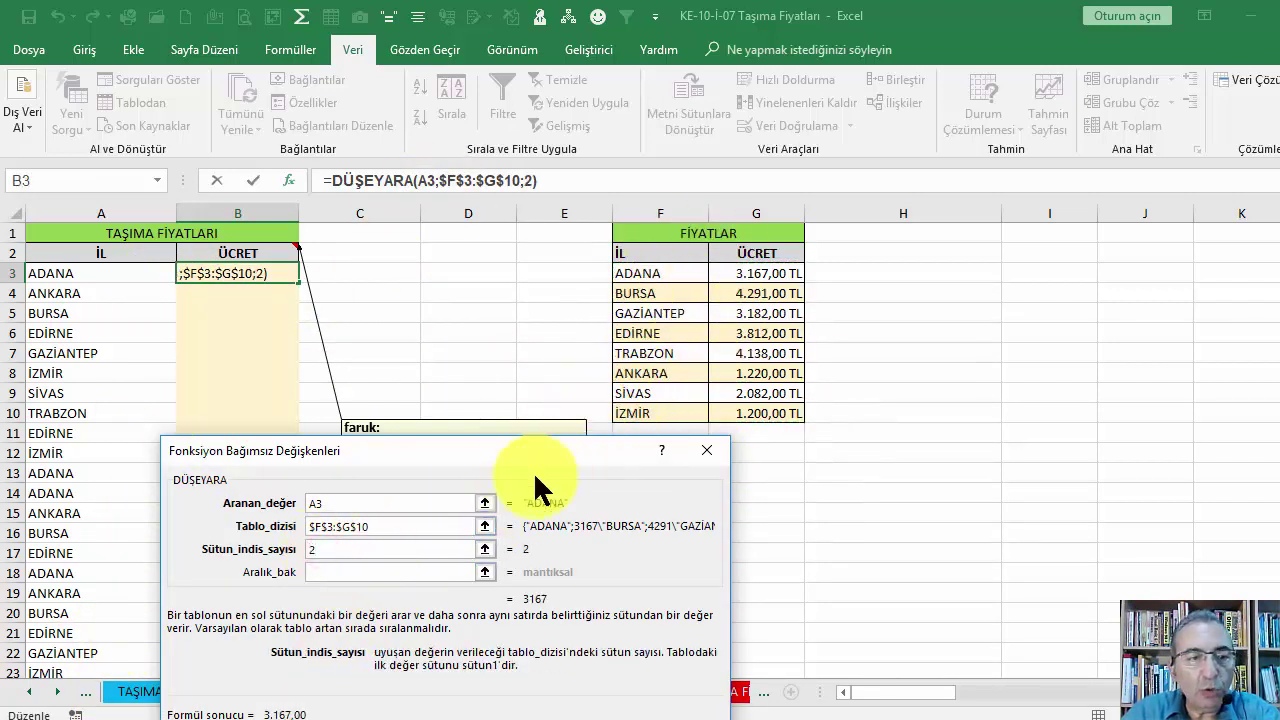
click(352, 573)
text(0)
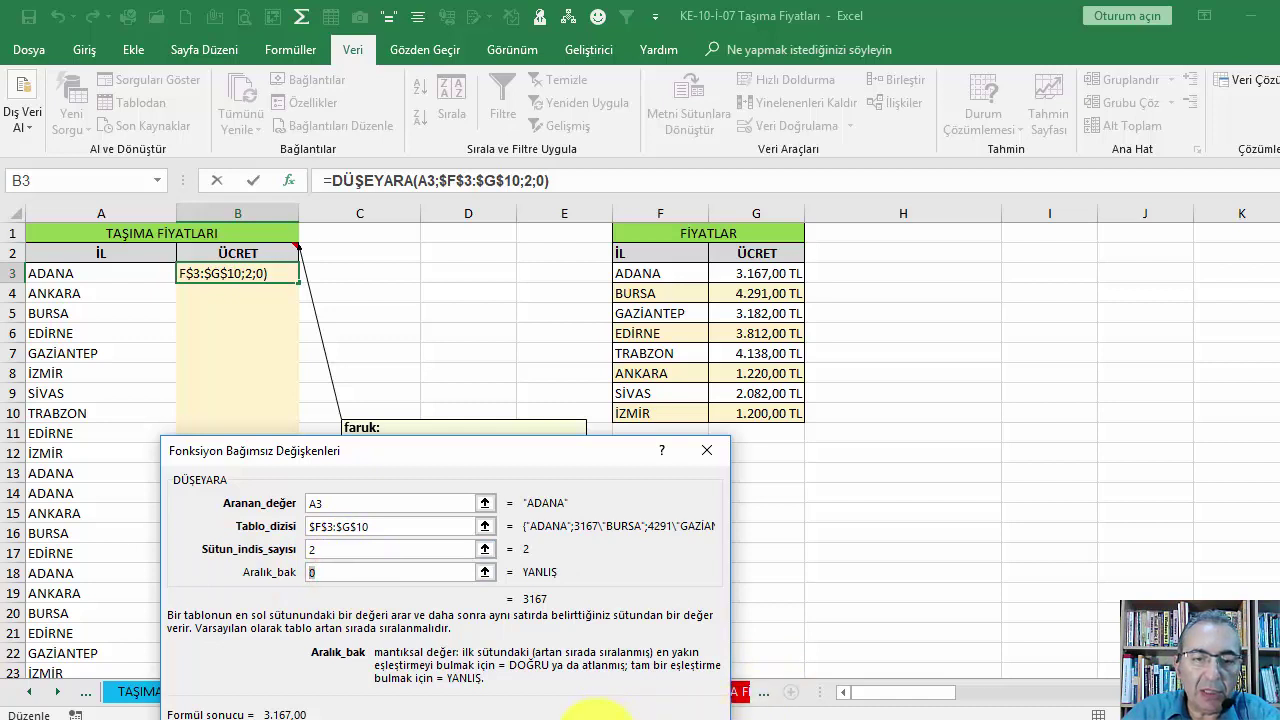
key(Return)
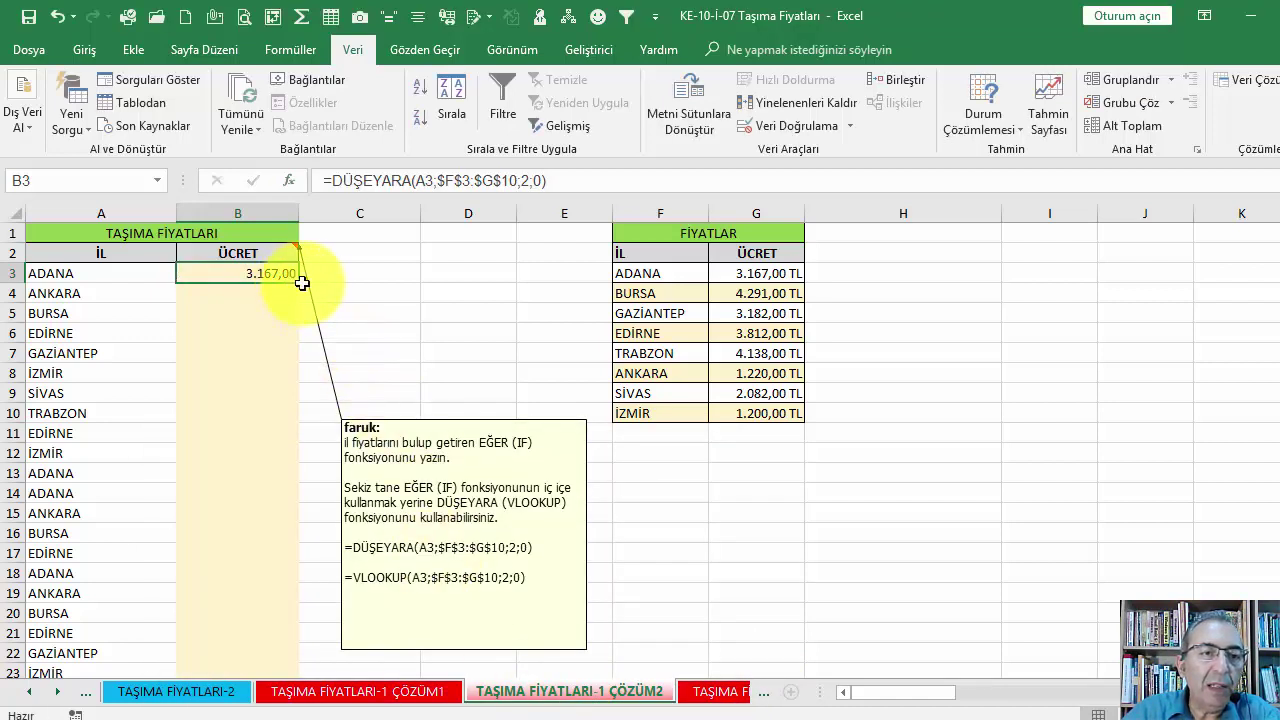
- Fill the DÜŞEYARA formula down ÇÖZÜM2's ÜCRET column and review it in B16 and B3
double_click(301, 285)
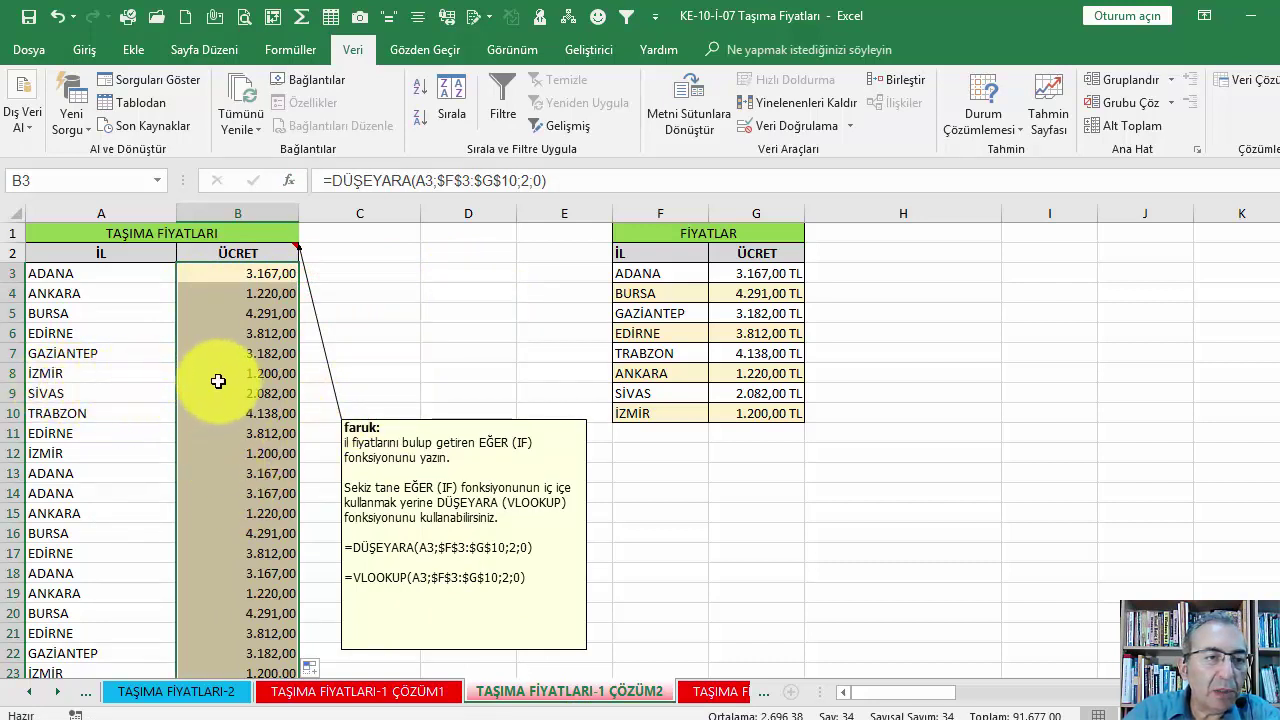
click(221, 537)
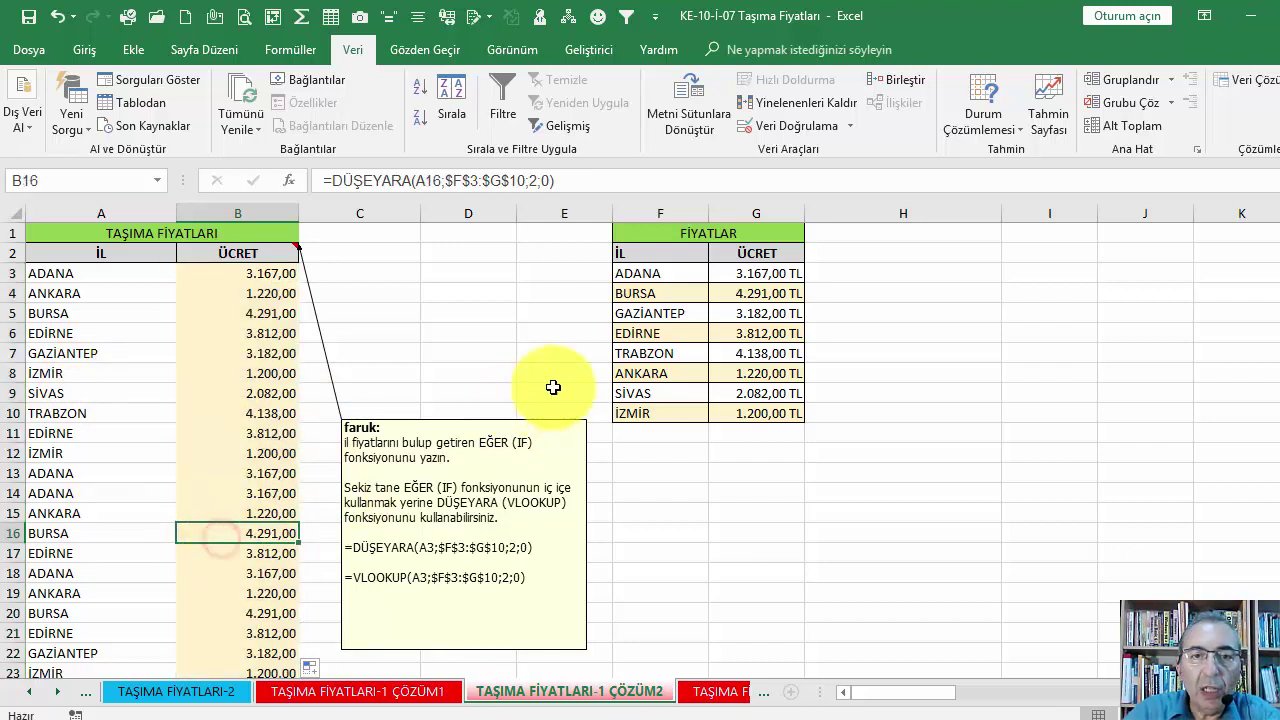
click(268, 277)
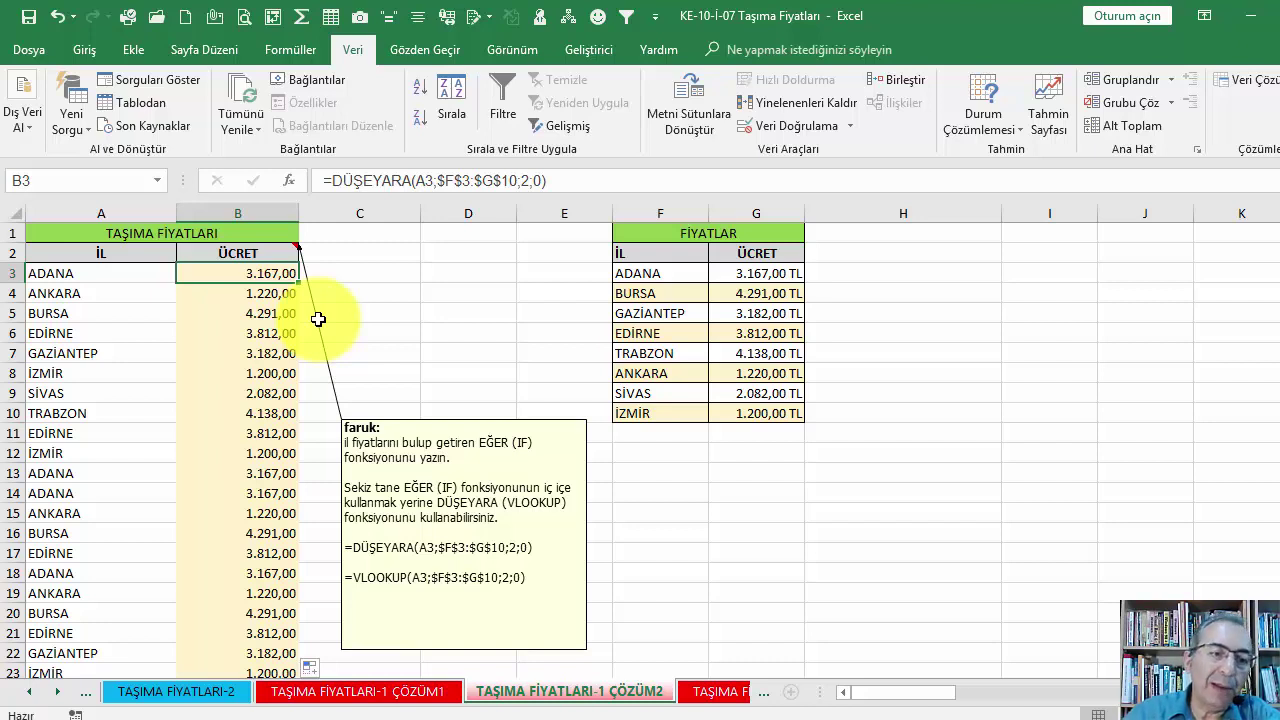
- Compare with ÇÖZÜM1's nested EĞER formula, then go to the TAŞIMA FİYATLARI-2 ÇÖZÜM sheet
click(340, 693)
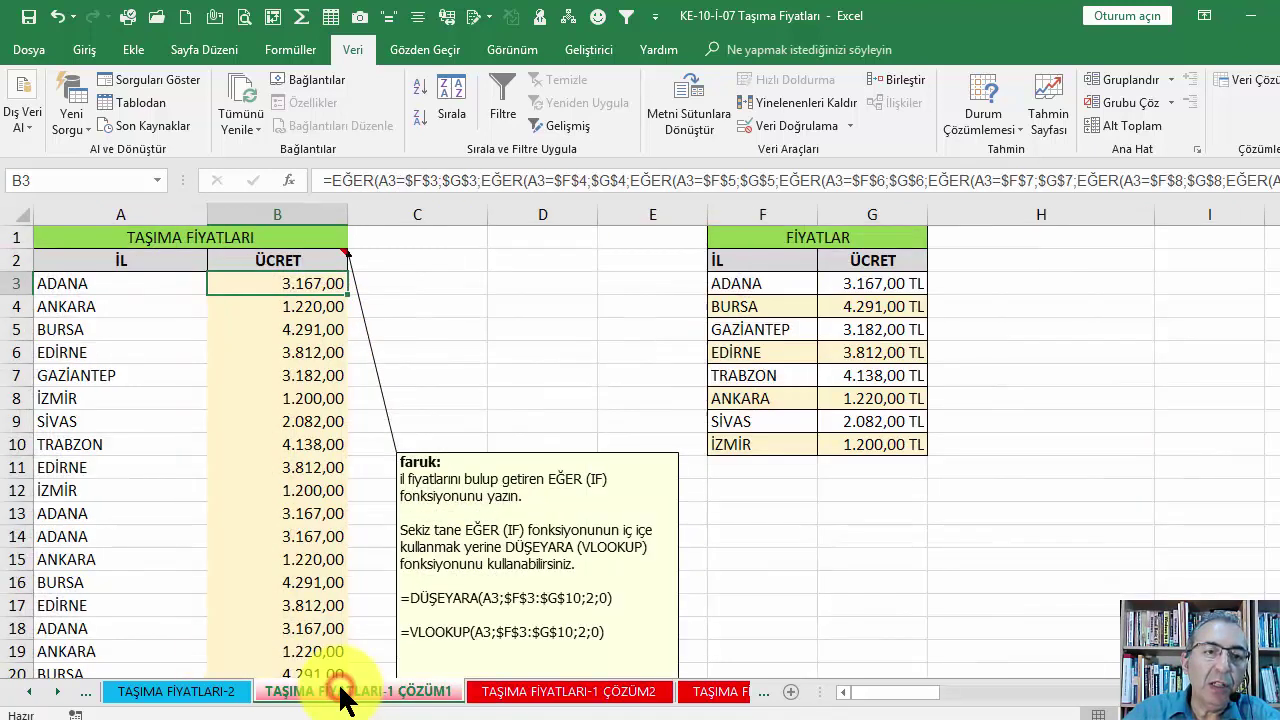
click(302, 332)
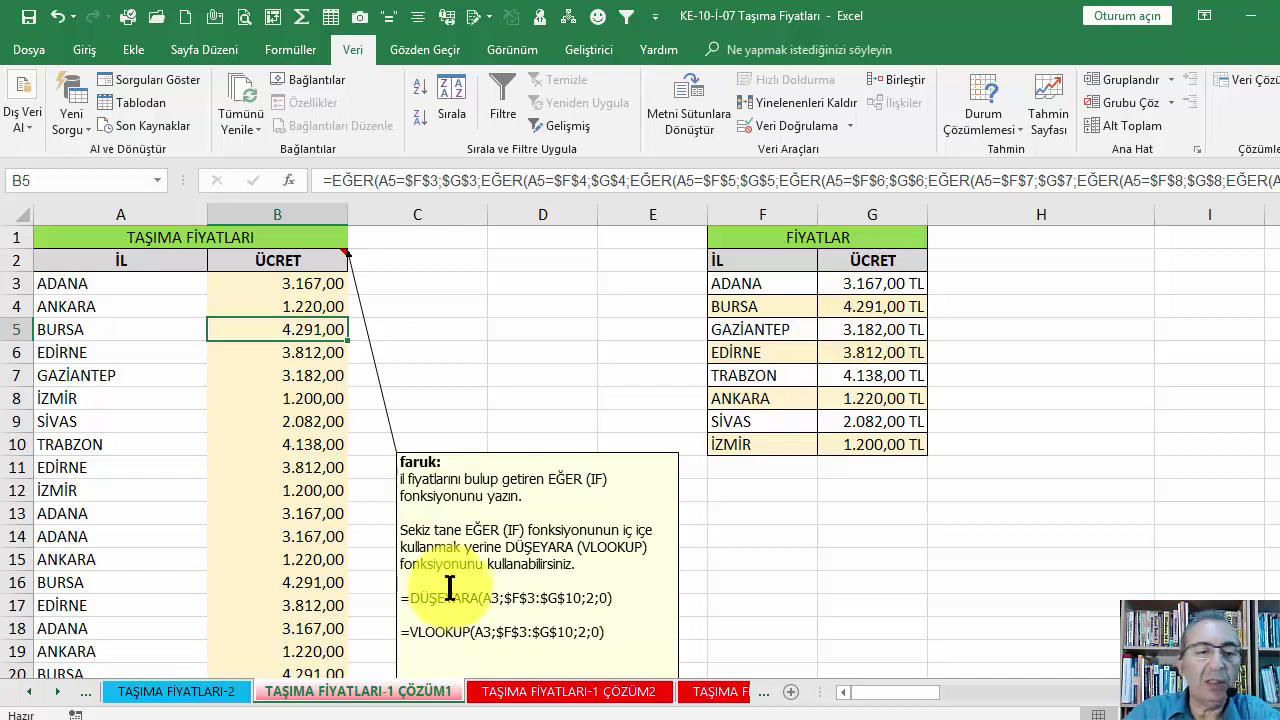
click(546, 695)
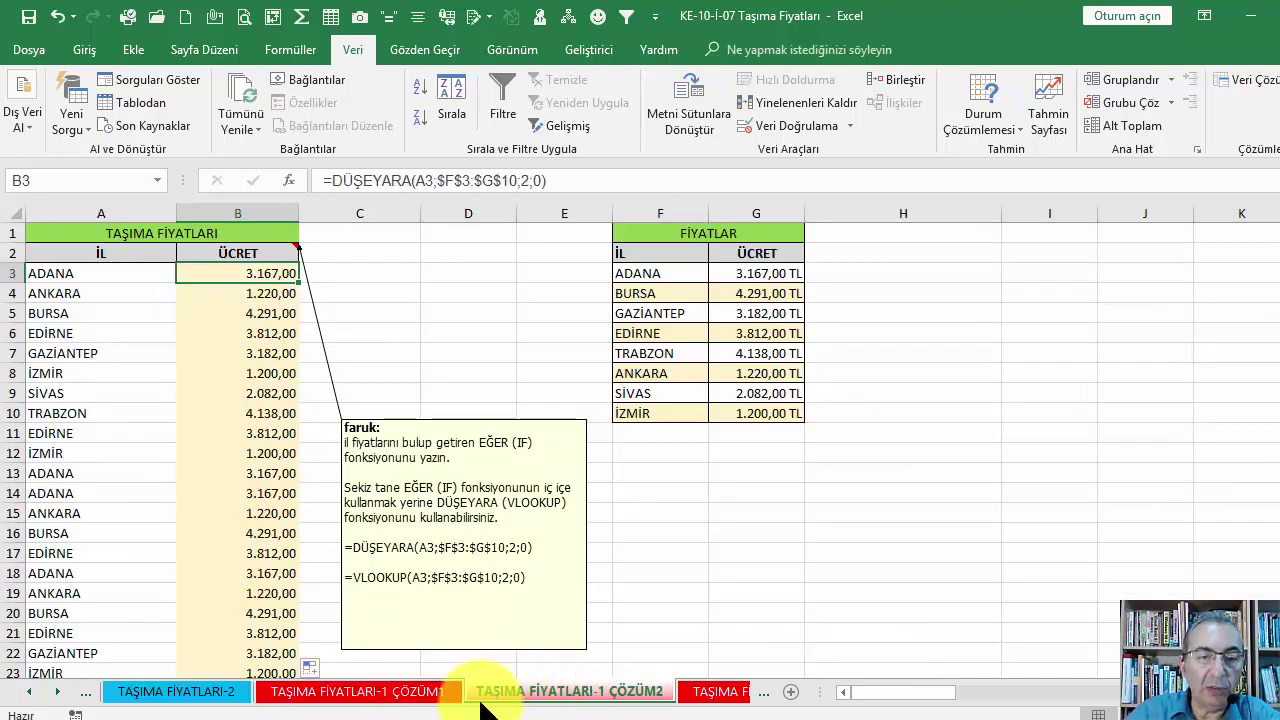
click(713, 694)
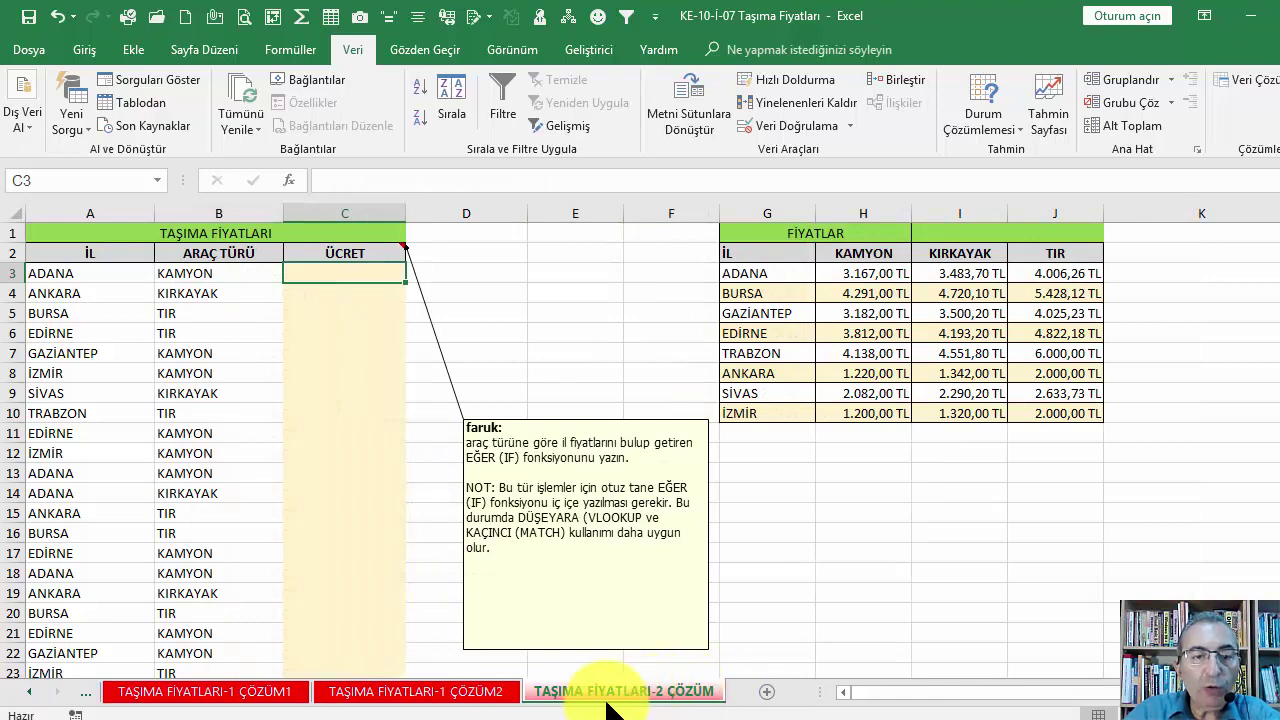
scroll(109, 323, down, 4)
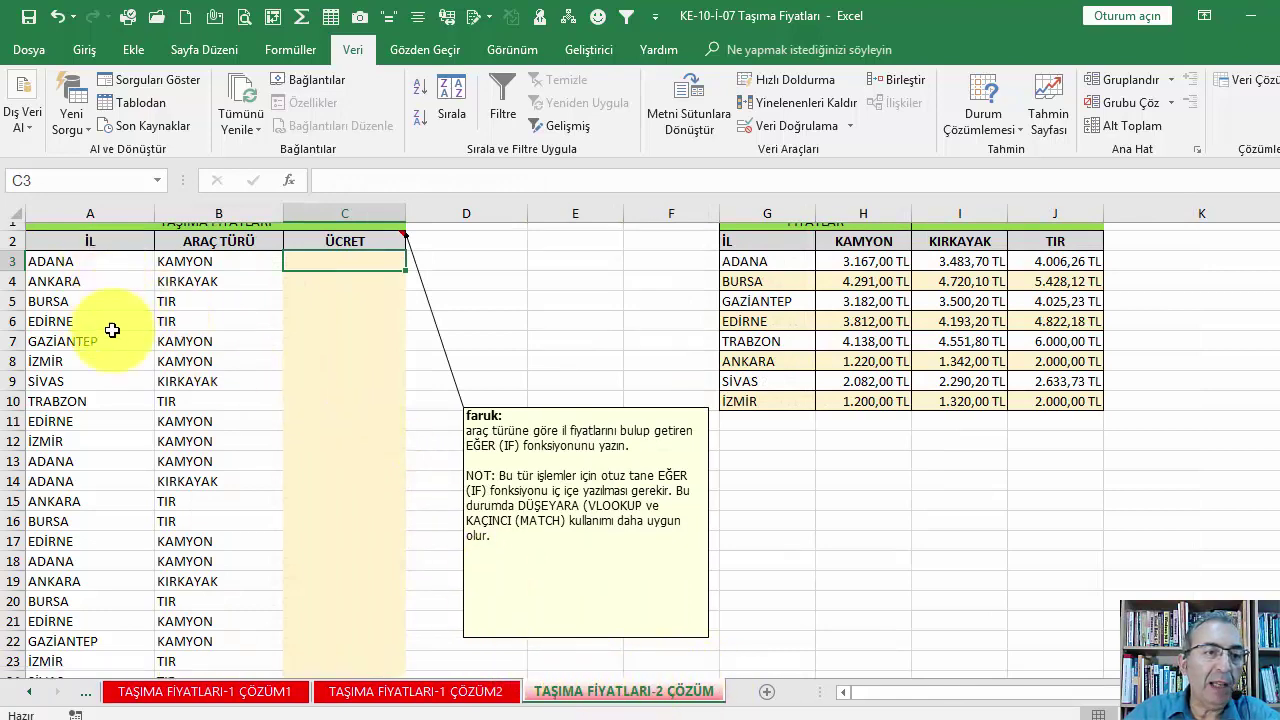
scroll(133, 376, up, 4)
drag(872, 252, 1065, 253)
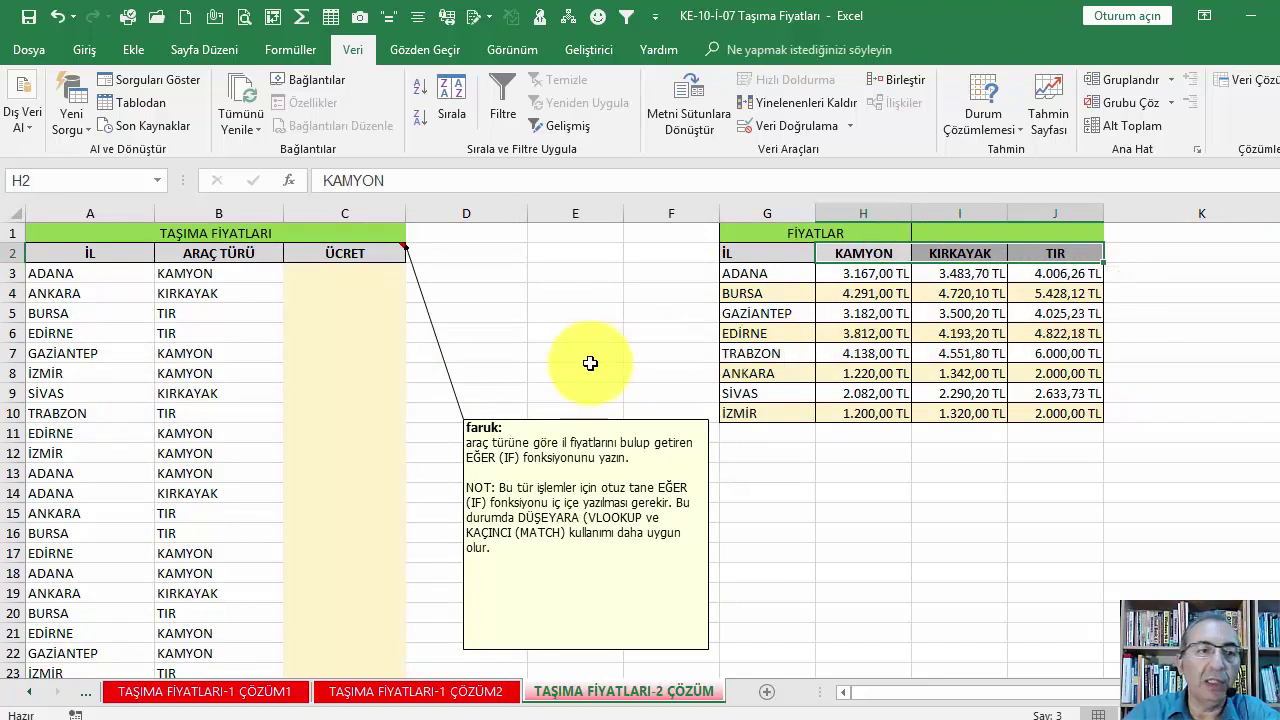
click(337, 273)
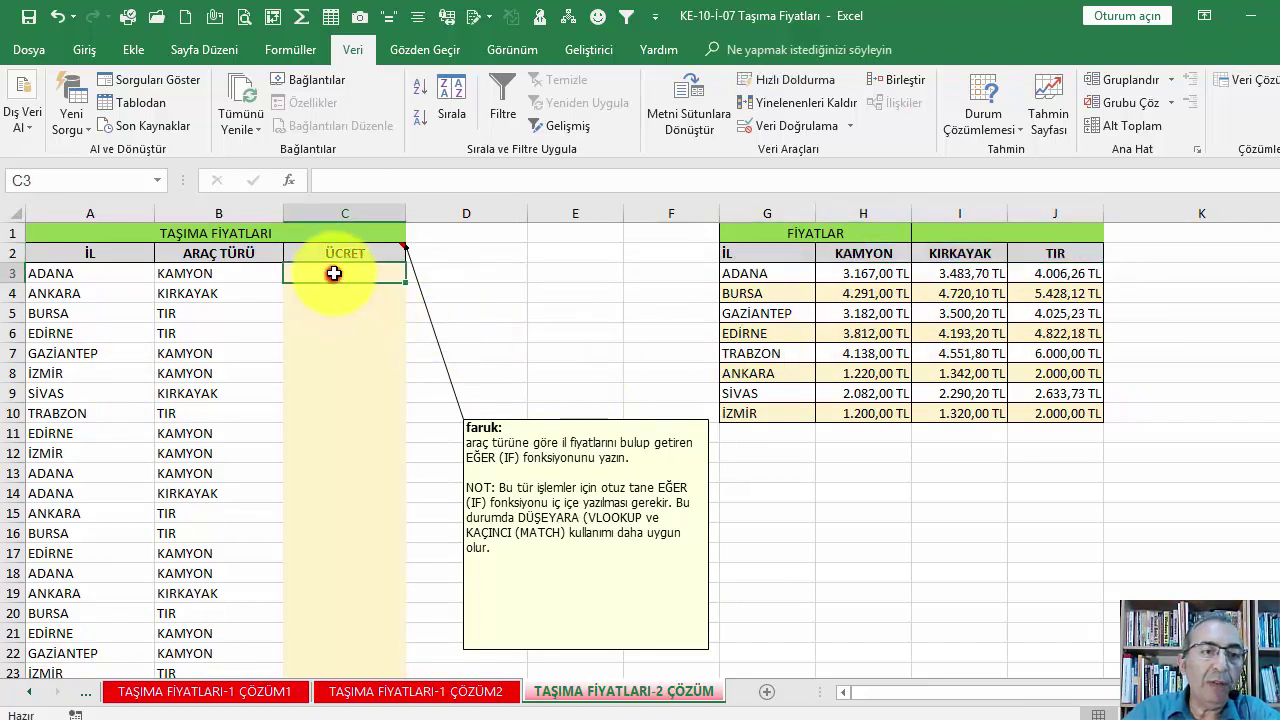
click(87, 276)
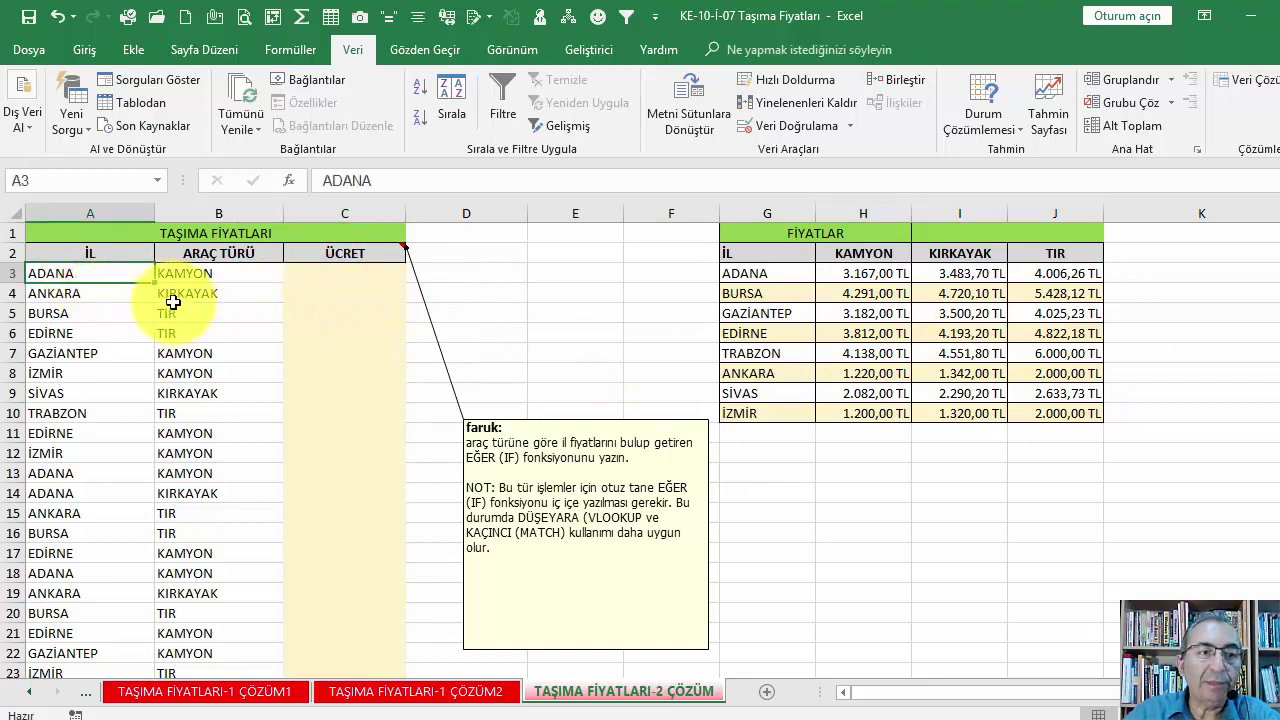
click(772, 276)
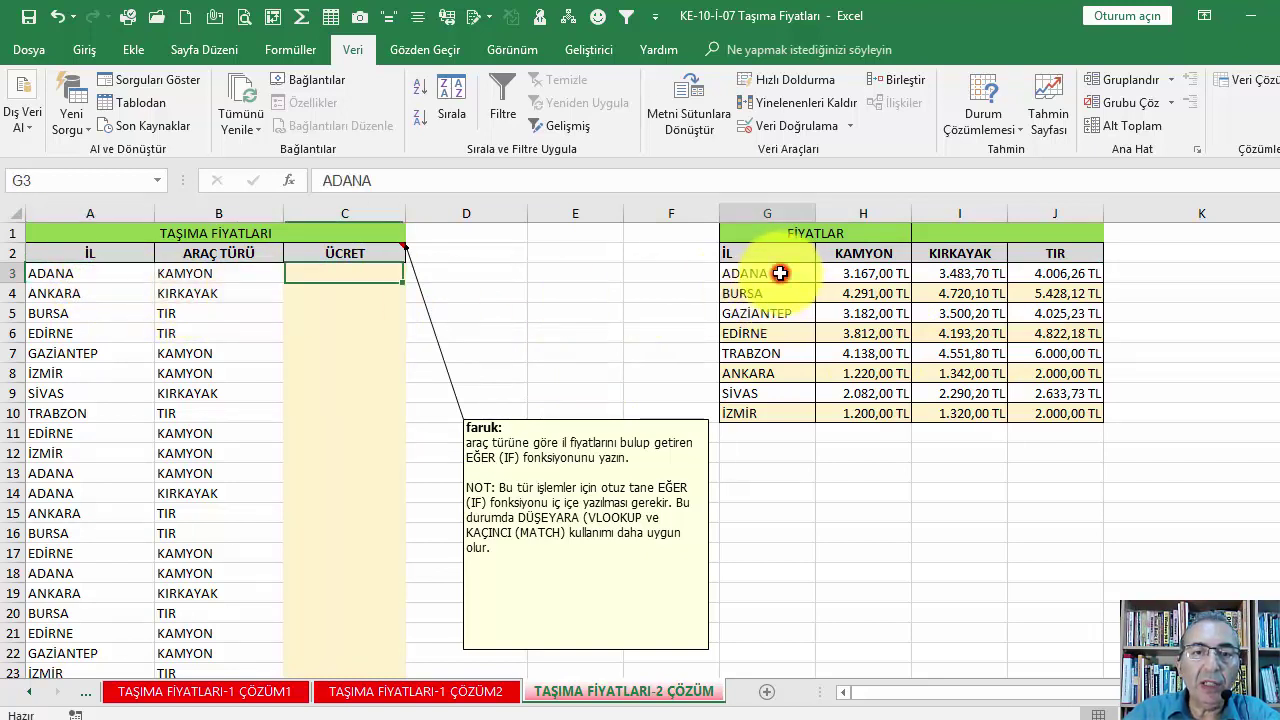
click(880, 273)
click(984, 270)
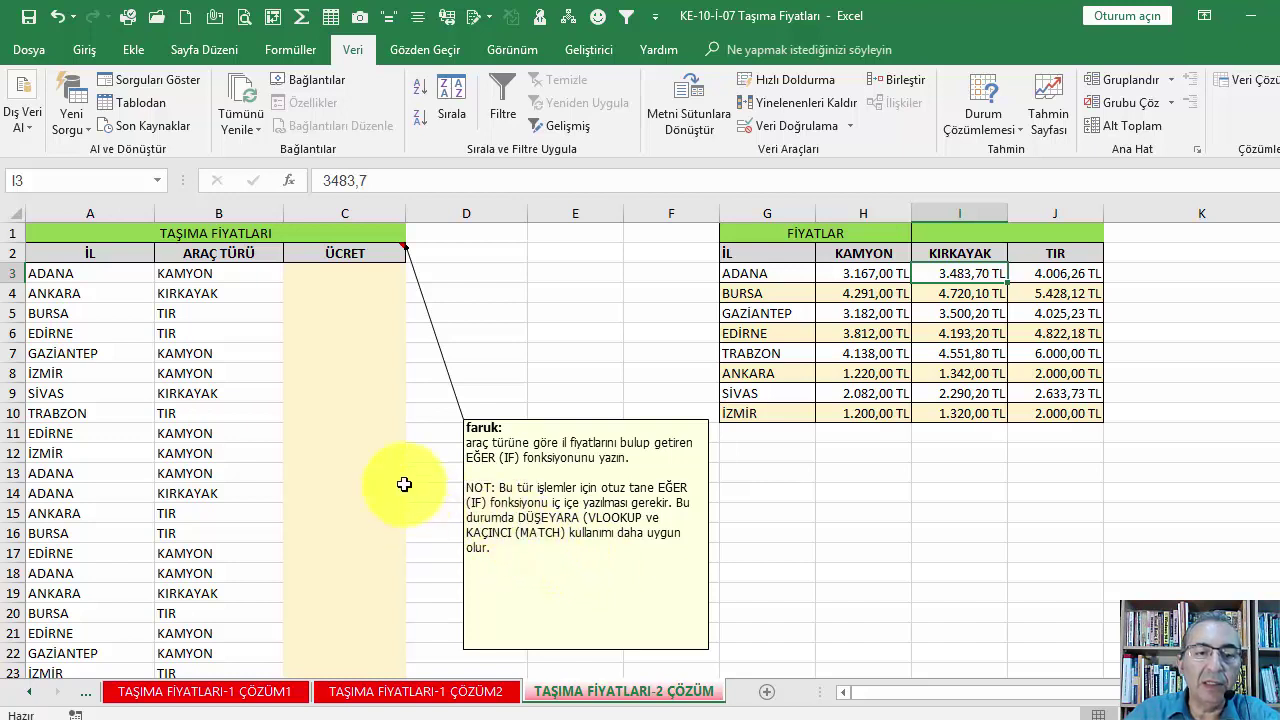
click(345, 274)
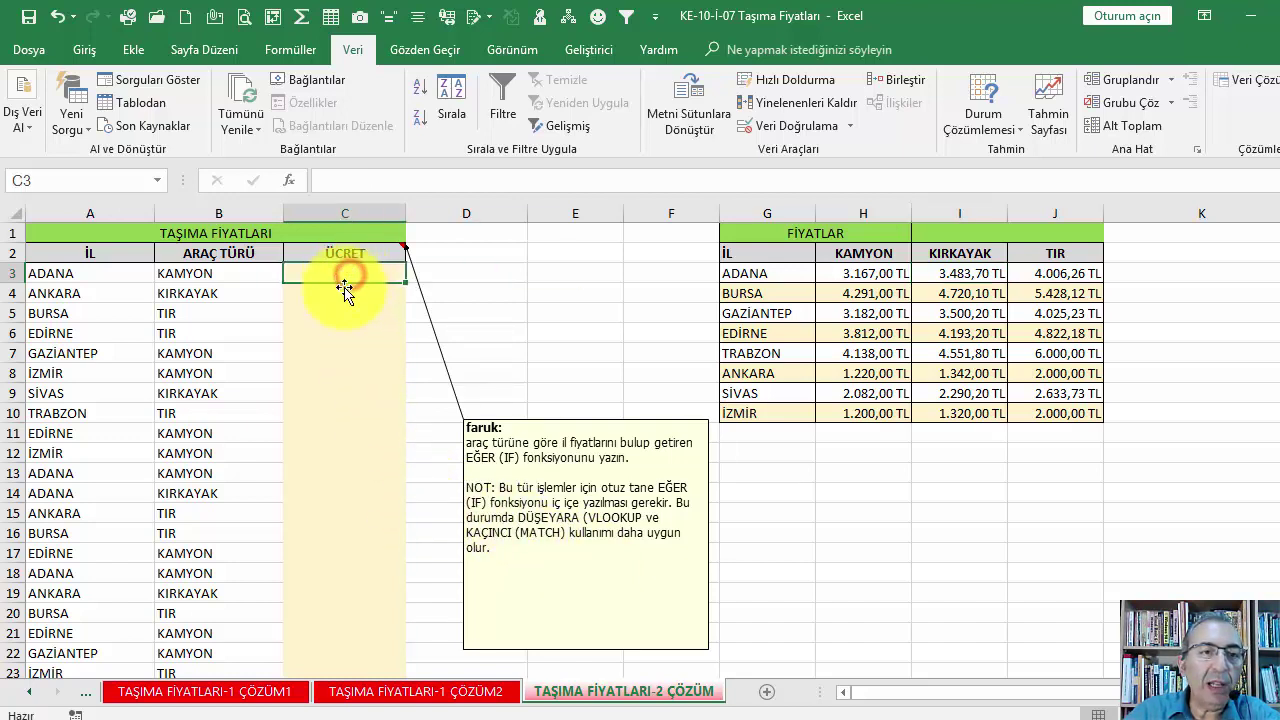
- Enter =DÜŞEYARA(A3;$G$3:$J$10;2;0) in C3, returning ADANA's price 3.167,00
click(289, 180)
click(405, 455)
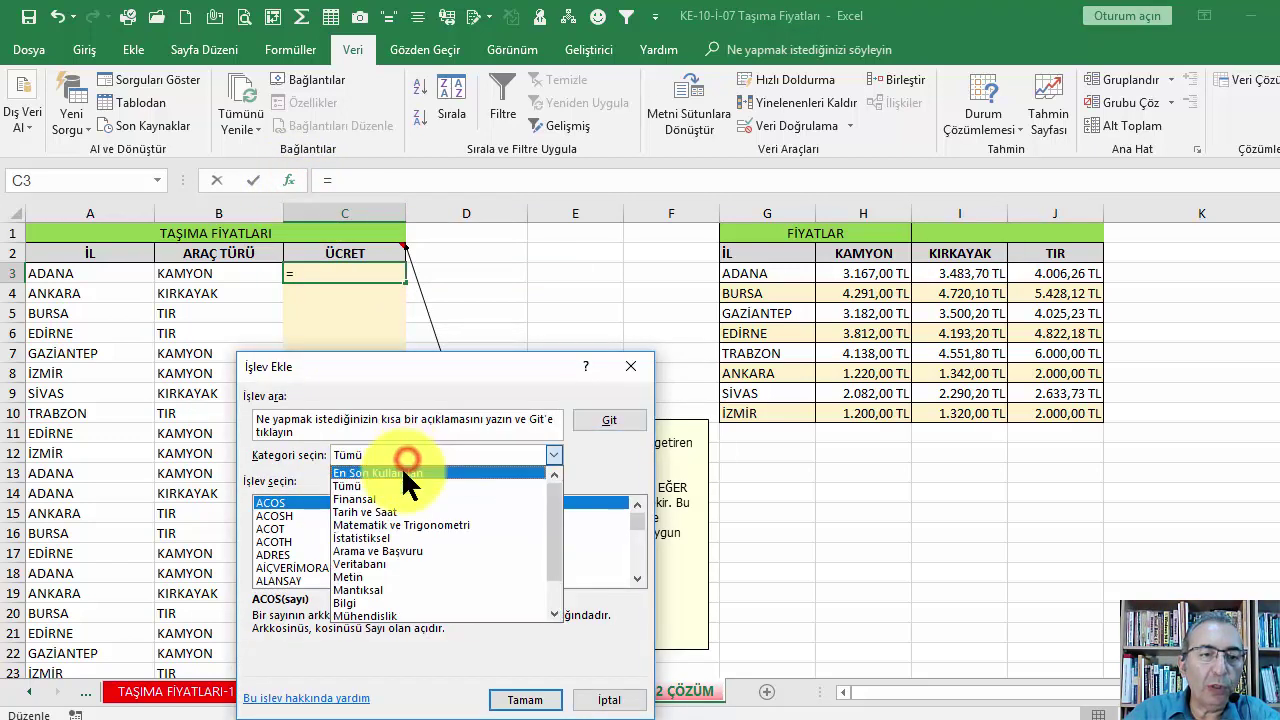
click(401, 466)
click(524, 699)
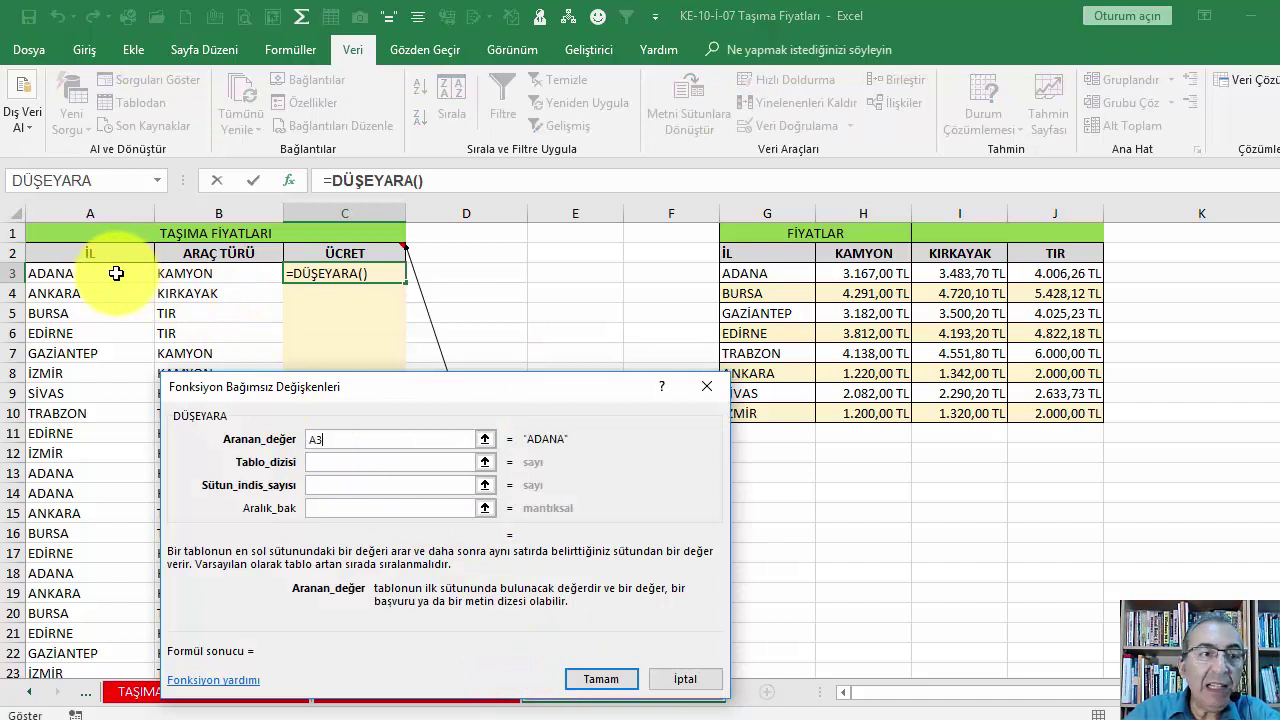
click(329, 468)
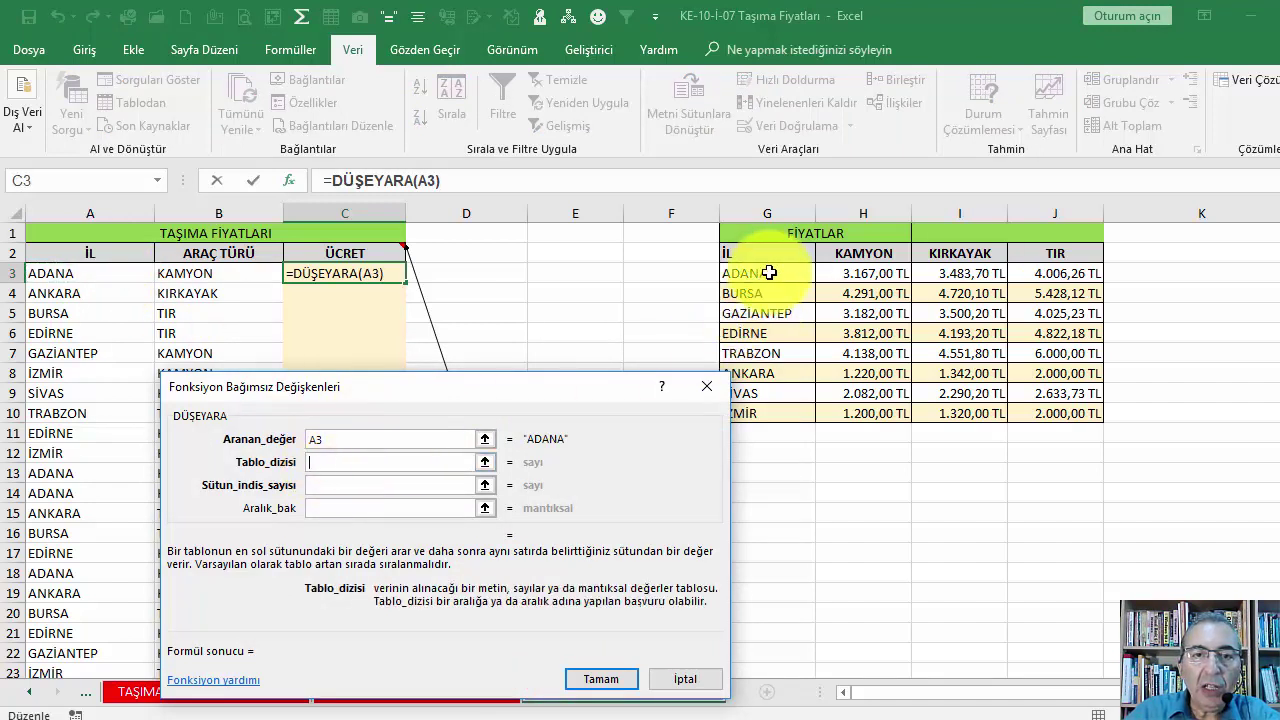
mouse_move(769, 272)
mouse_down()
mouse_move(835, 418)
mouse_move(1041, 418)
mouse_up()
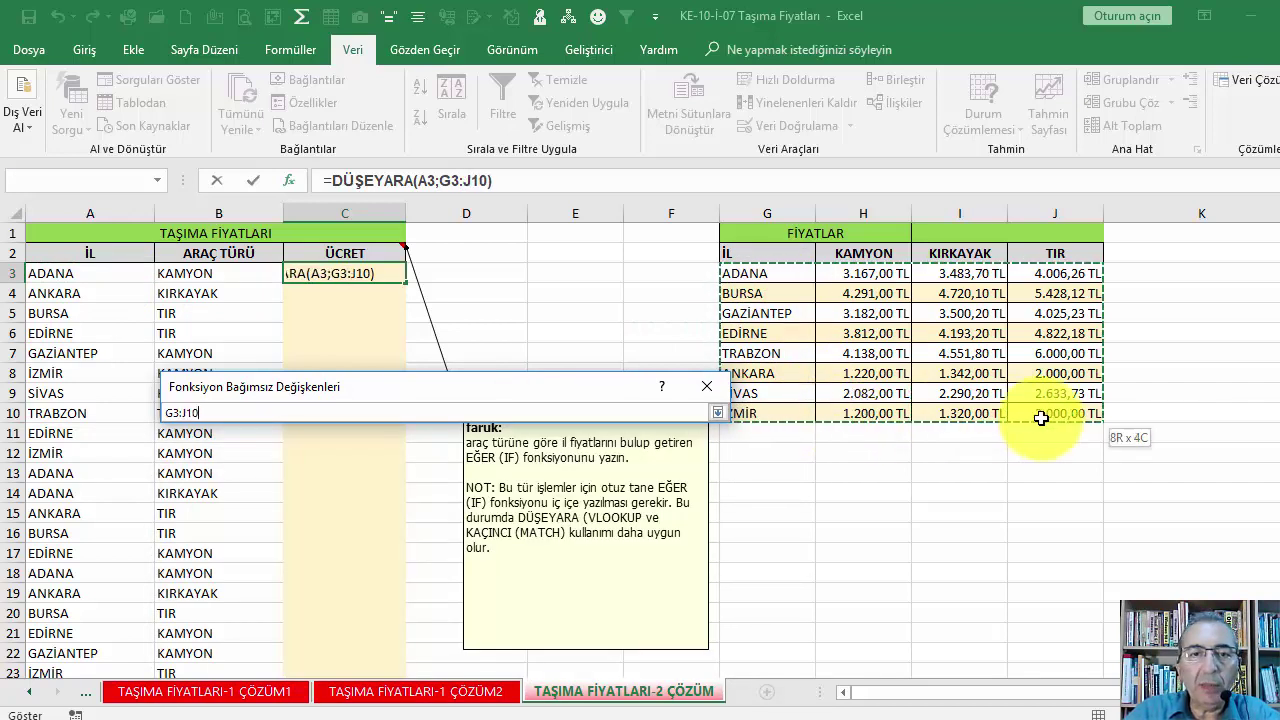
key(F4)
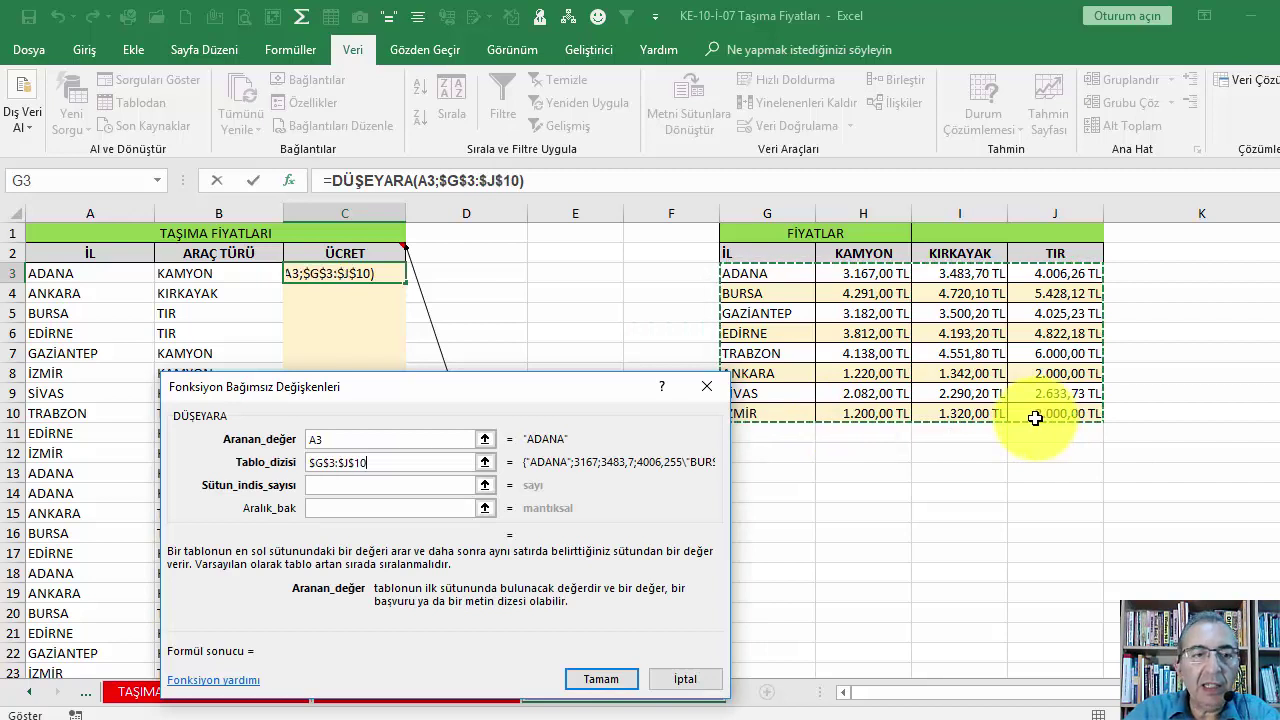
click(331, 485)
text(2)
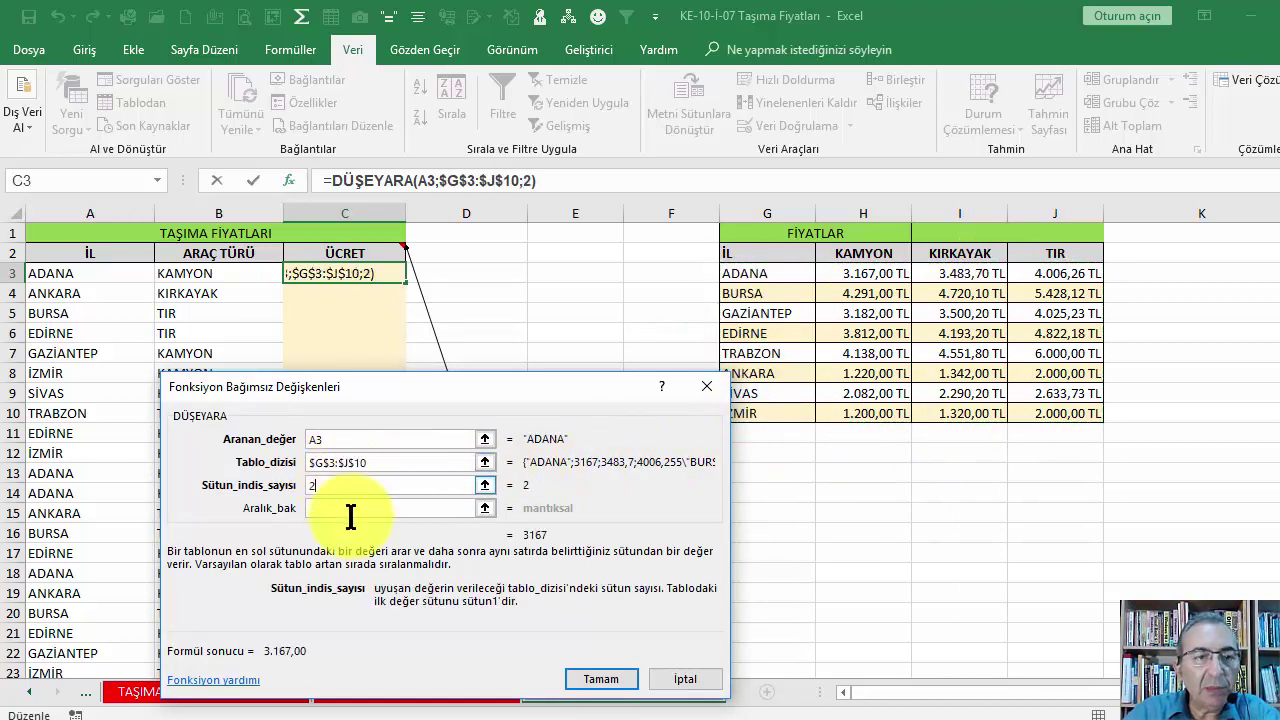
click(335, 510)
text(0)
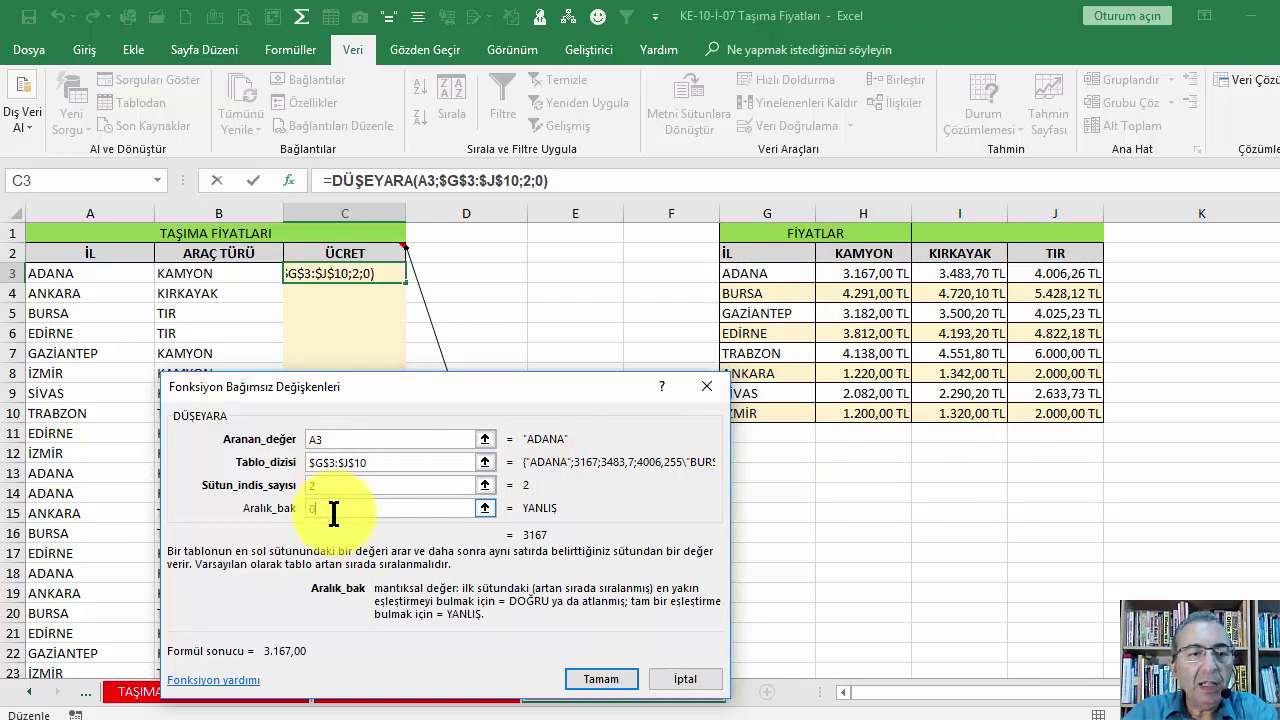
click(600, 679)
- Fill the lookup down ÜCRET and note ANKARA's KIRKAYAK row wrongly returns the KAMYON price
double_click(405, 283)
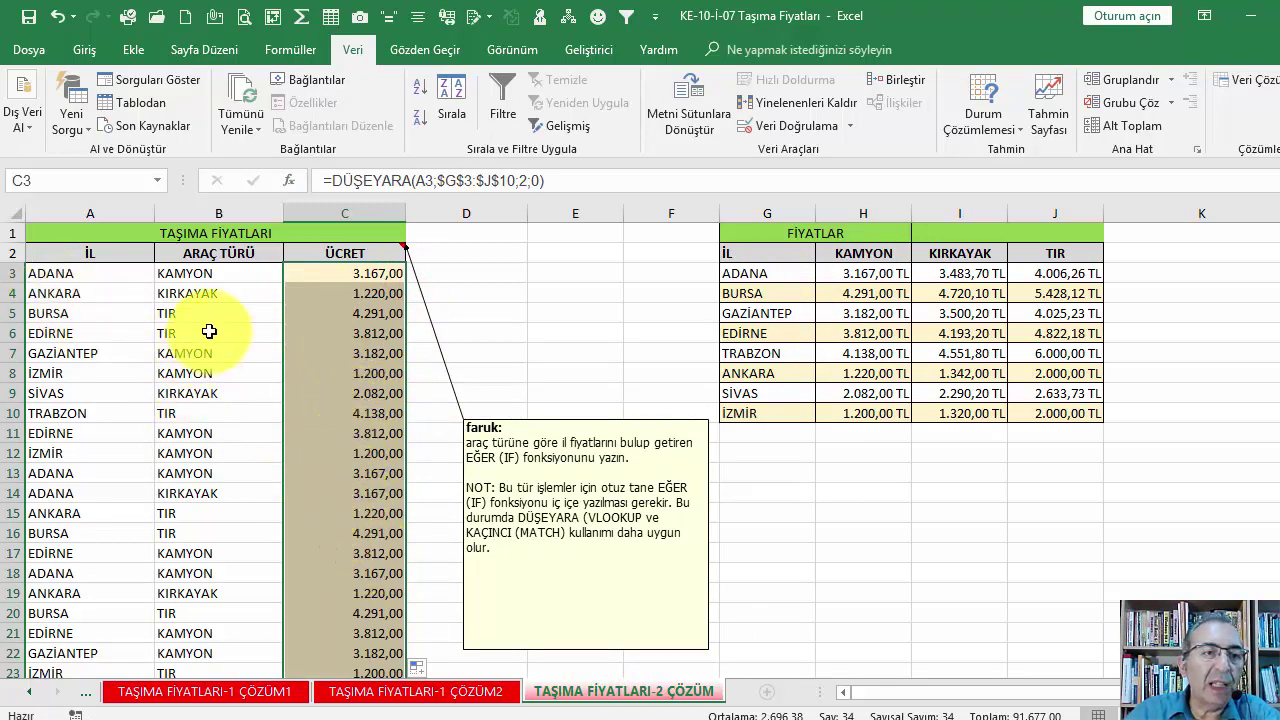
drag(217, 274, 217, 292)
click(215, 294)
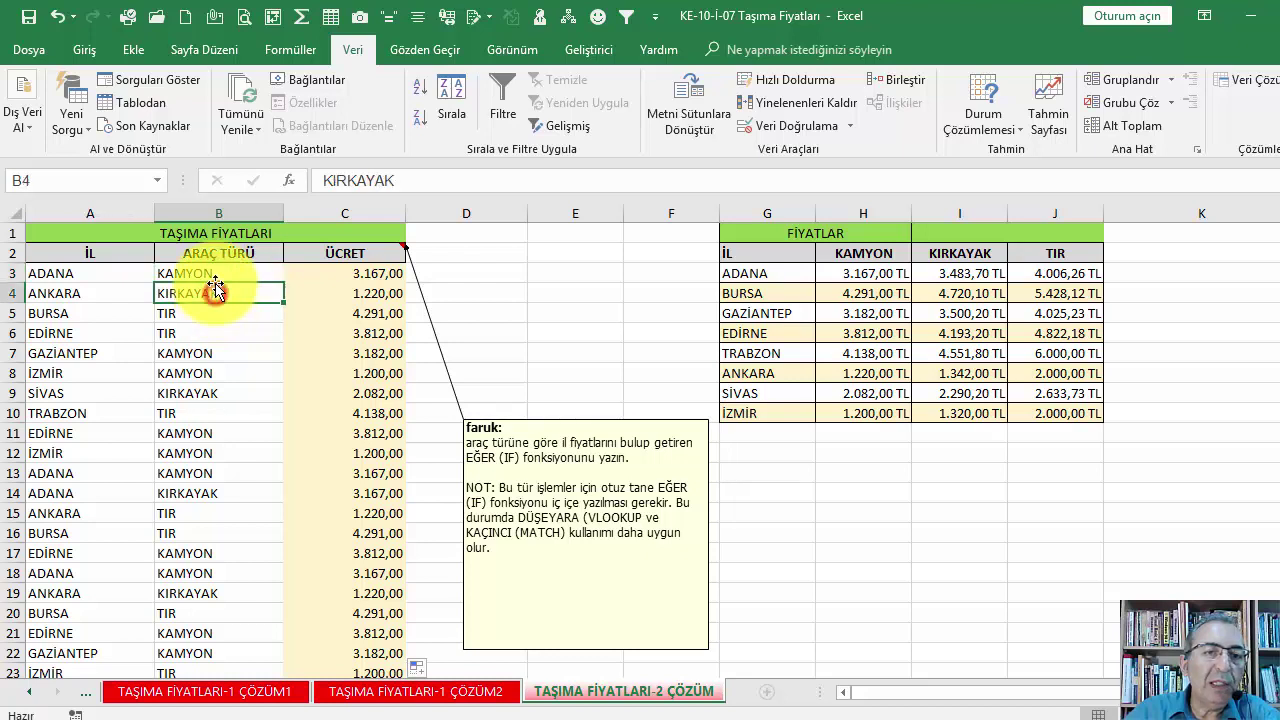
click(208, 350)
click(186, 294)
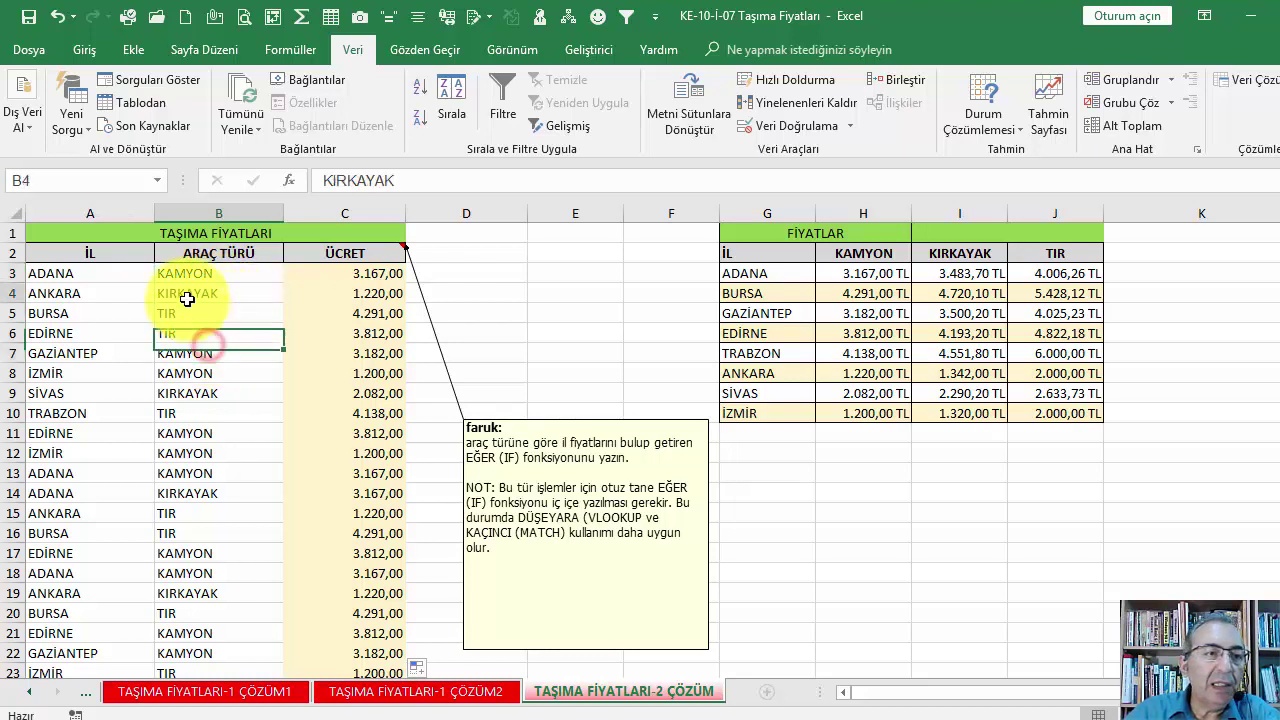
click(345, 291)
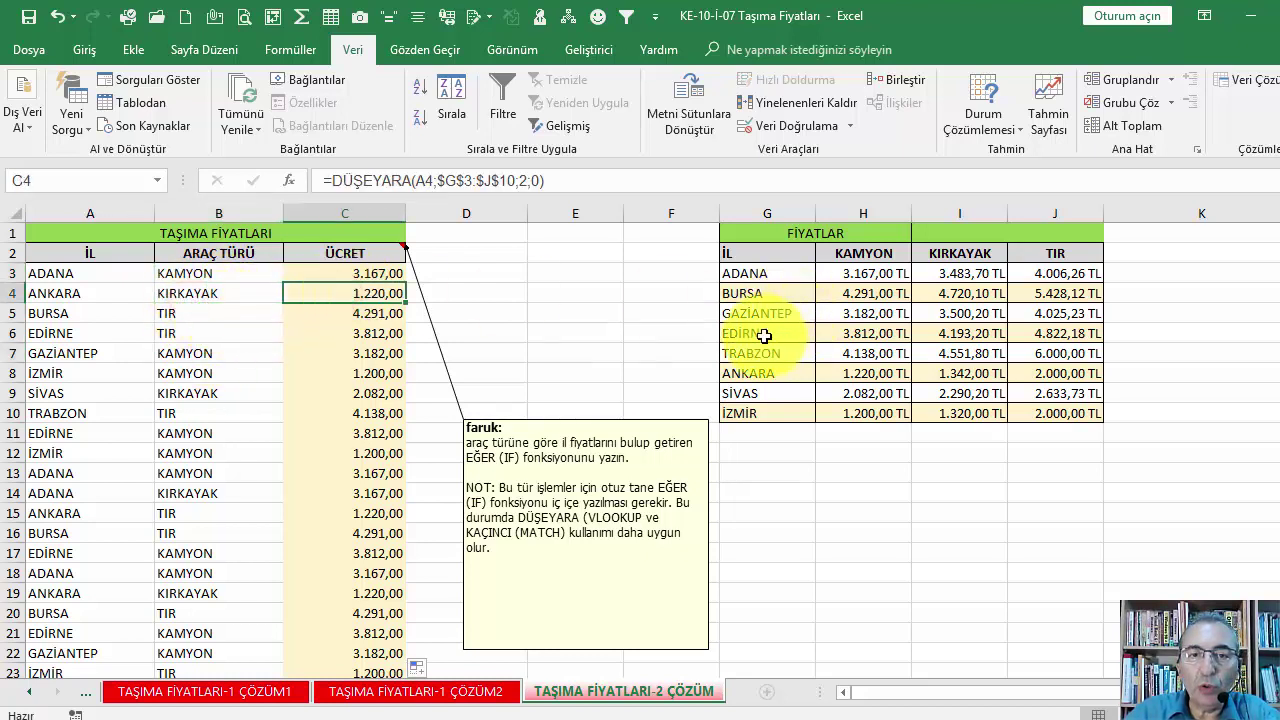
click(765, 373)
drag(838, 373, 858, 373)
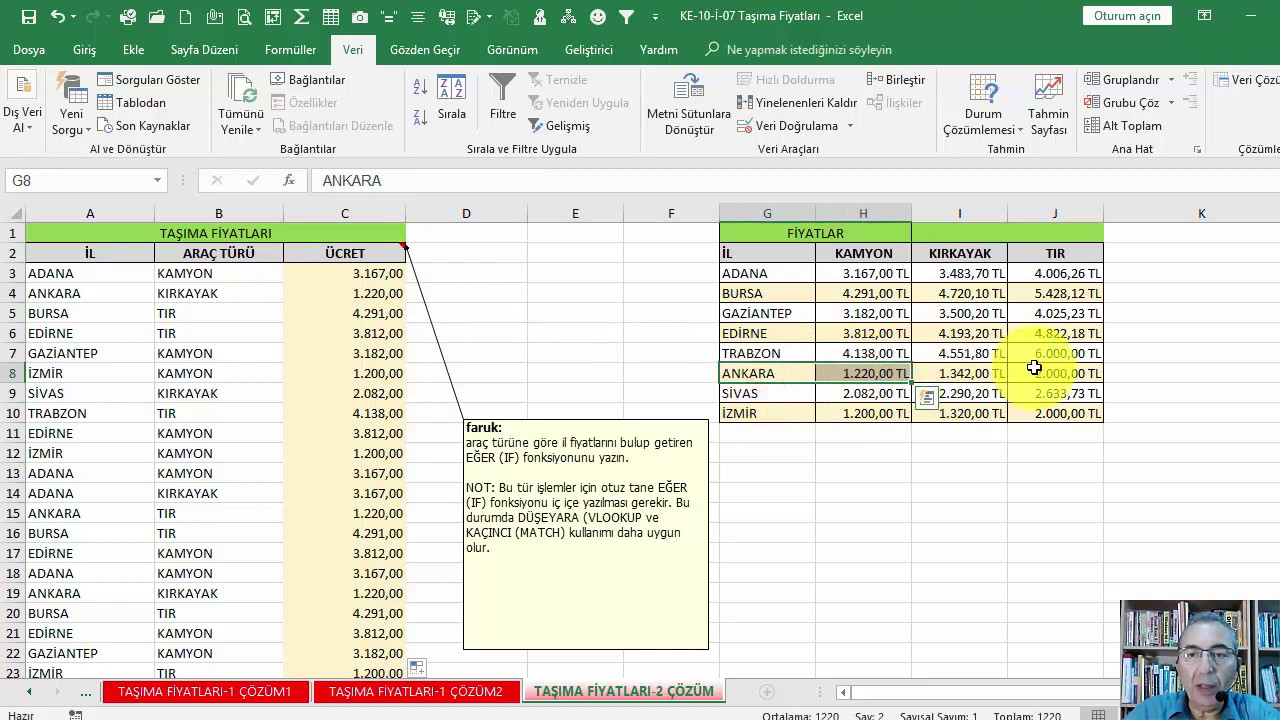
click(235, 296)
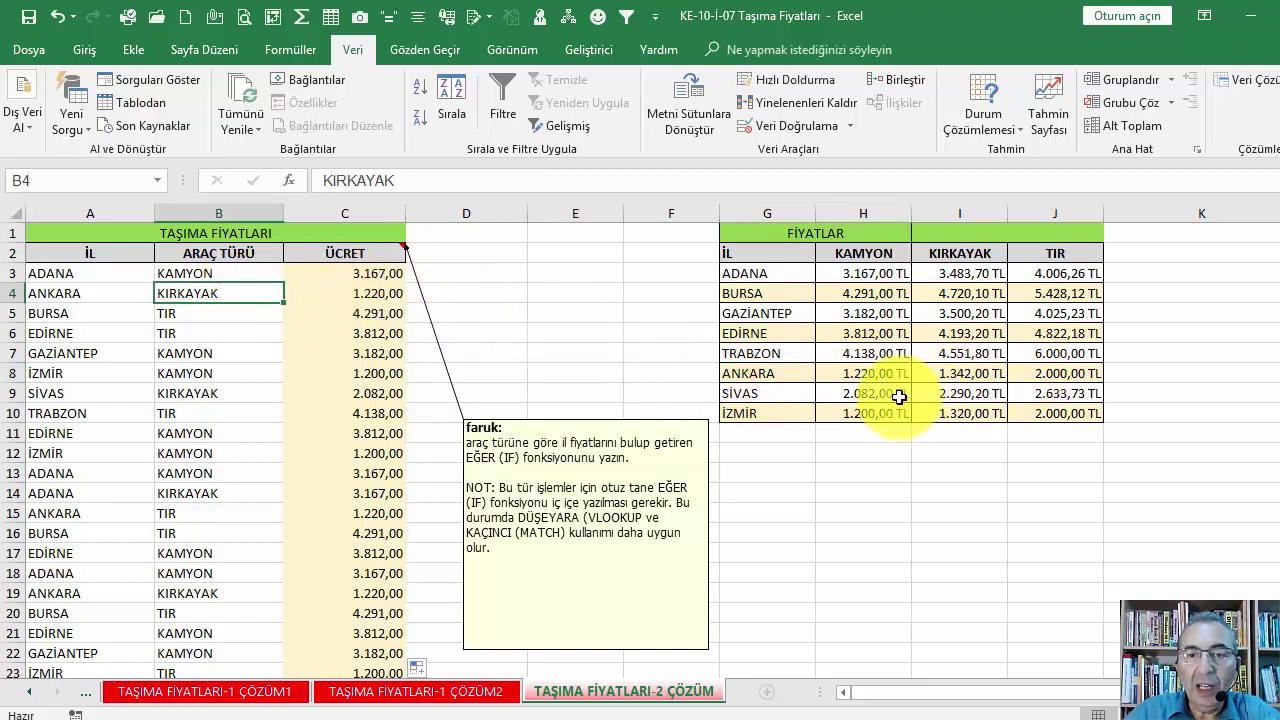
click(360, 293)
- Compare C3's fixed column 2 with the KAMYON–TIR header row and reopen its DÜŞEYARA arguments
click(355, 273)
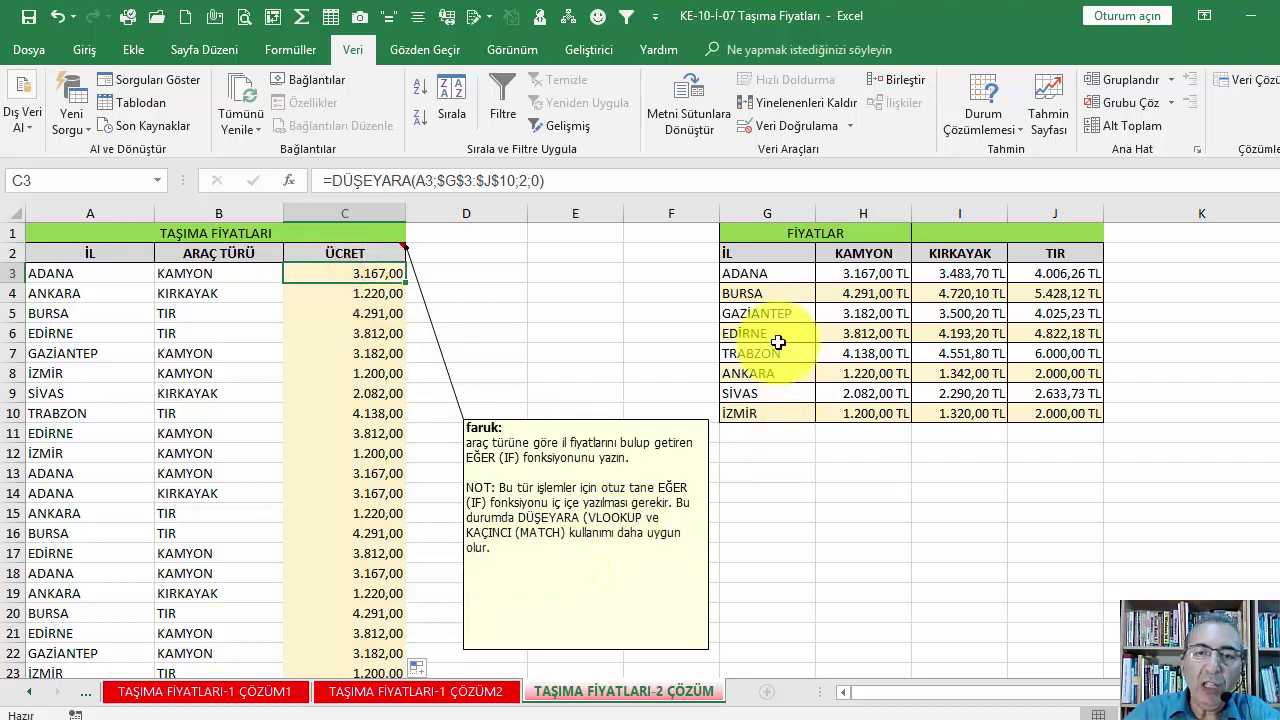
drag(765, 253, 1054, 259)
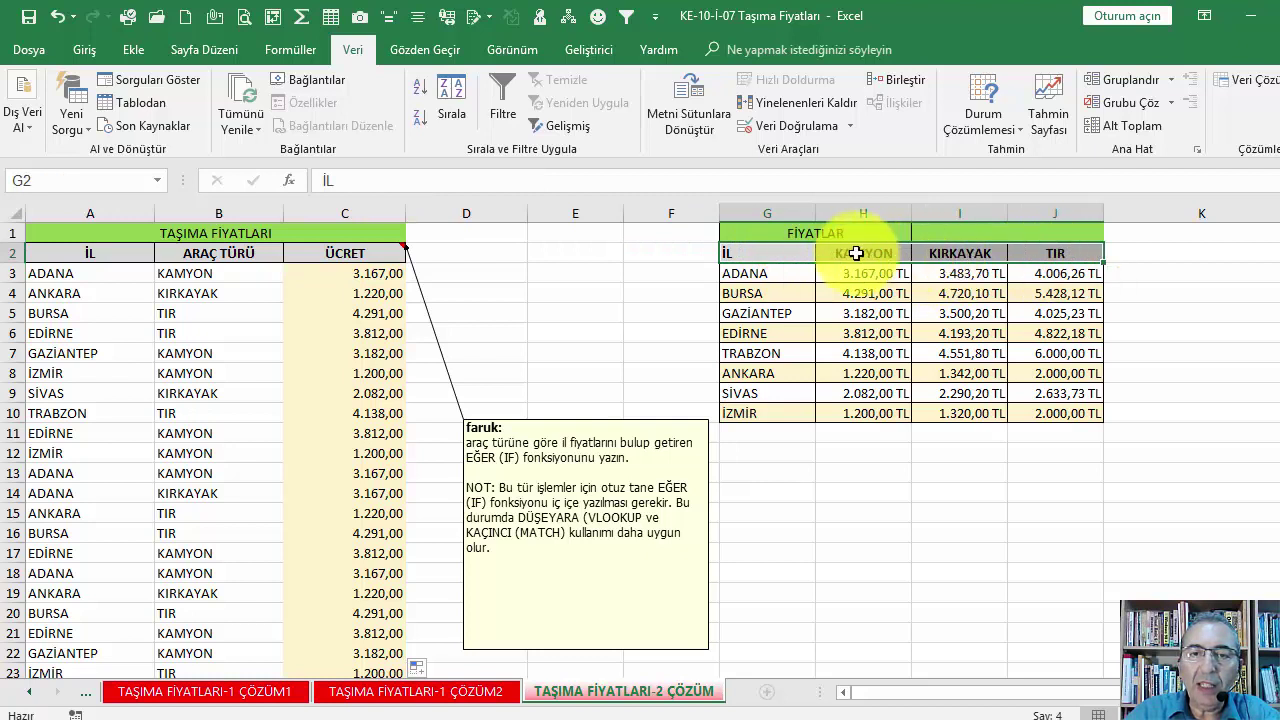
click(855, 253)
click(1035, 255)
drag(866, 262, 863, 413)
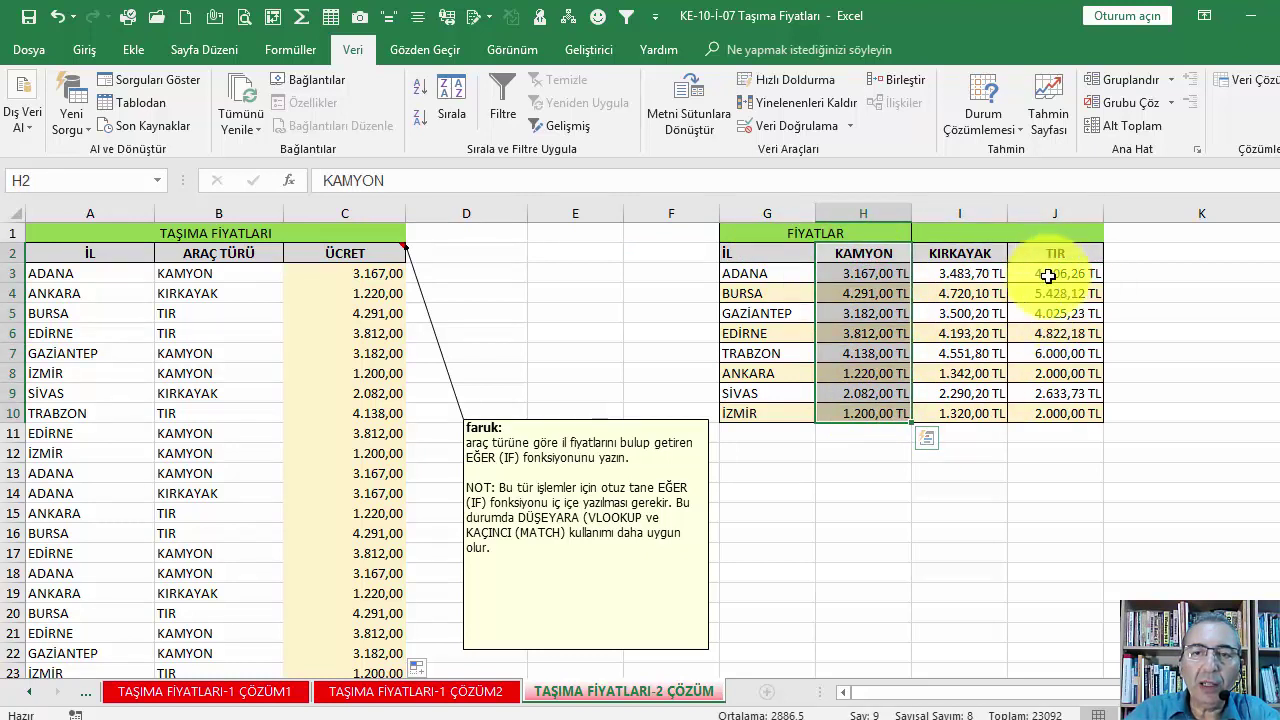
click(345, 273)
click(289, 180)
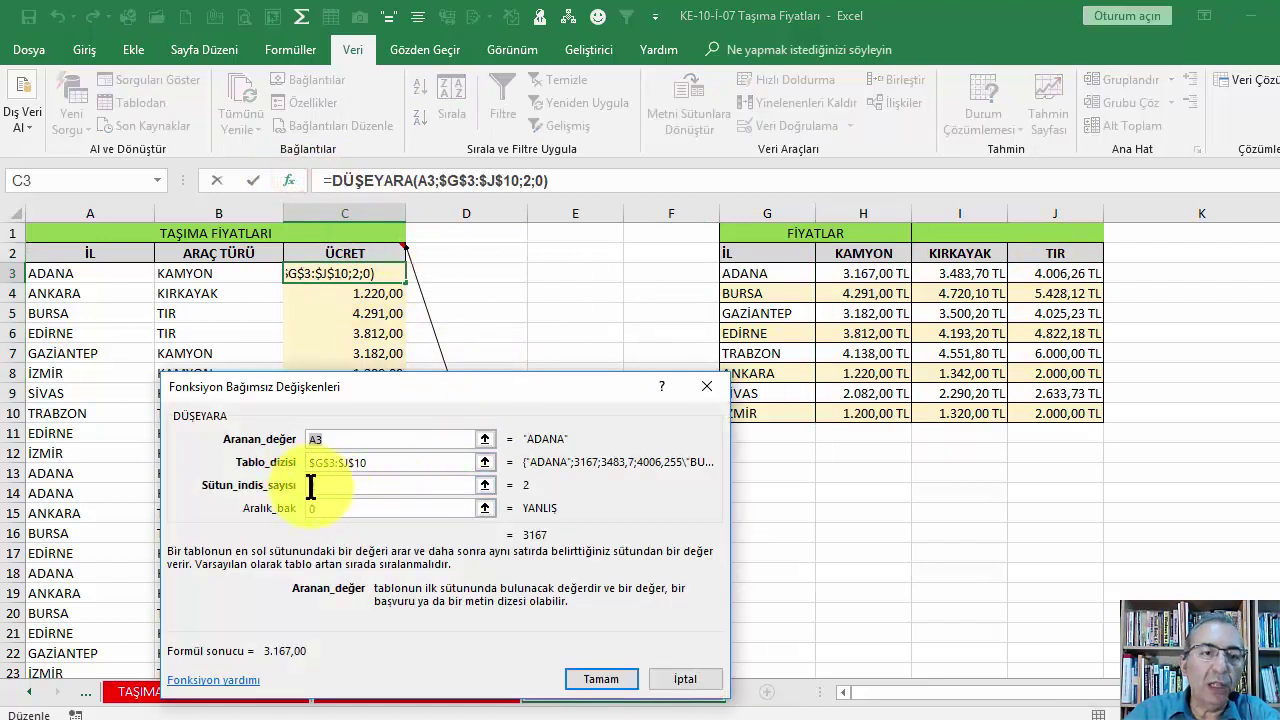
- Replace the fixed column index 2 with a nested KAÇINCI function
click(318, 489)
key(BackSpace)
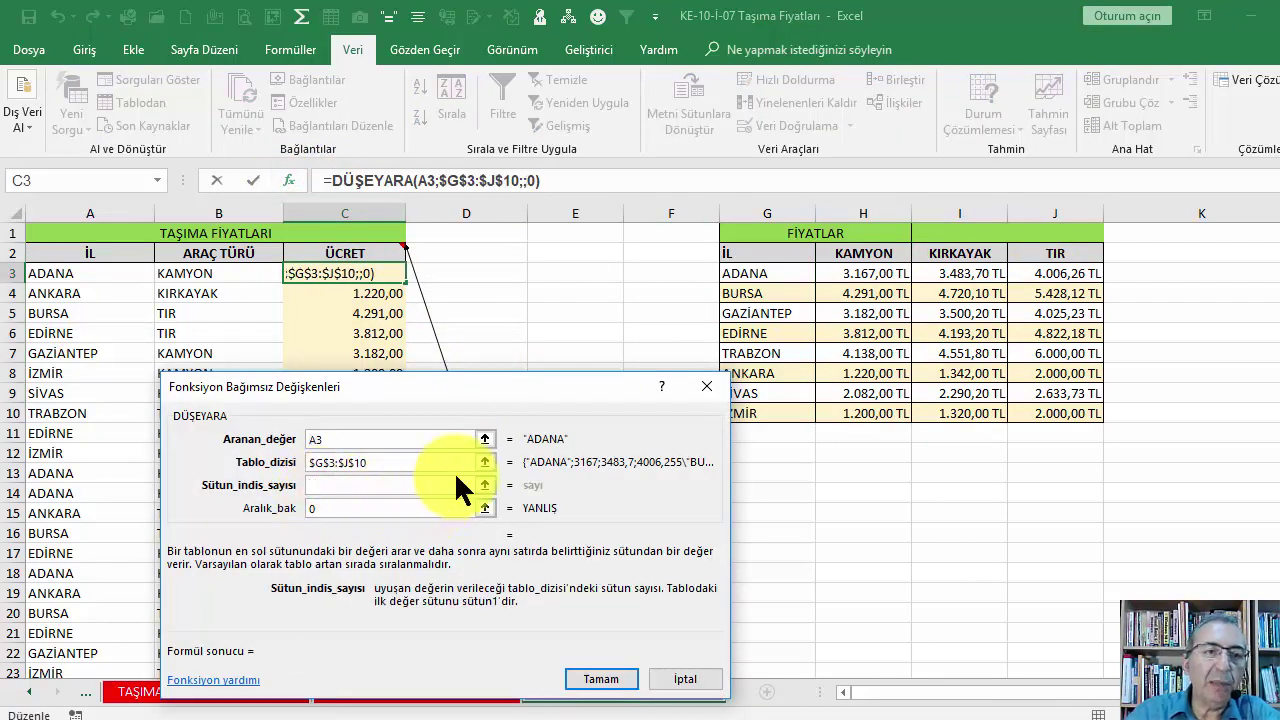
click(157, 180)
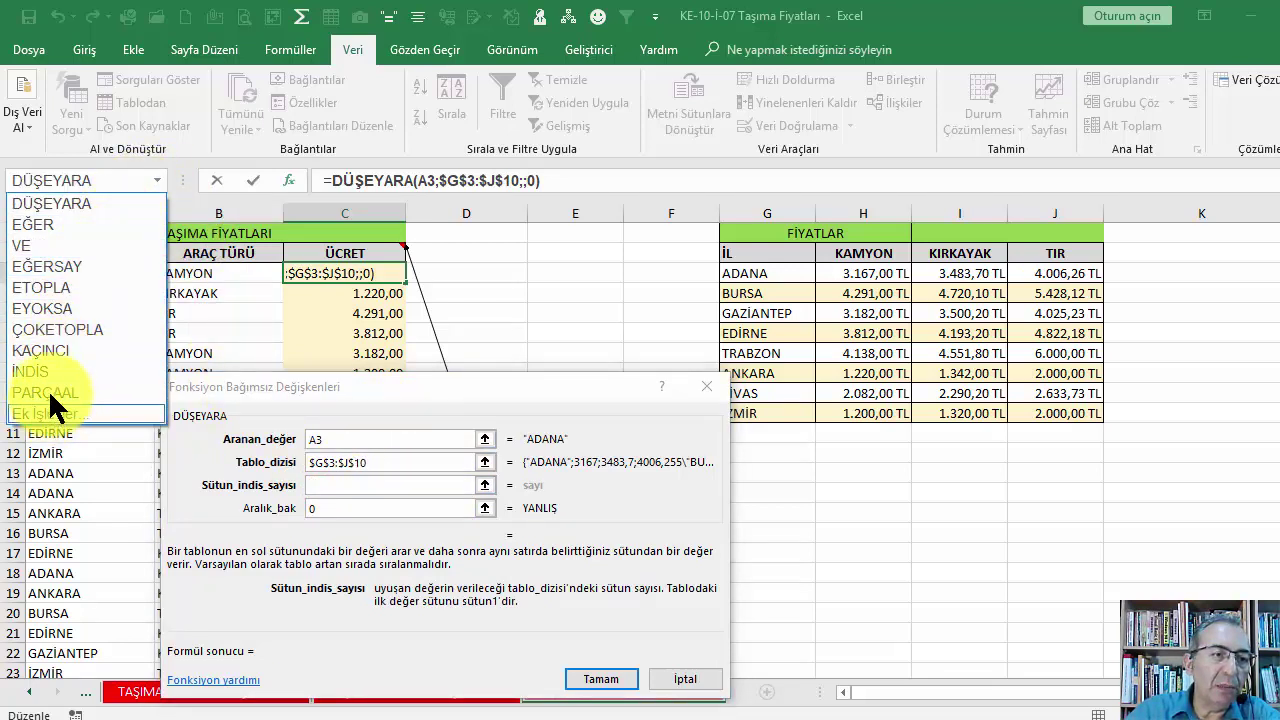
click(47, 410)
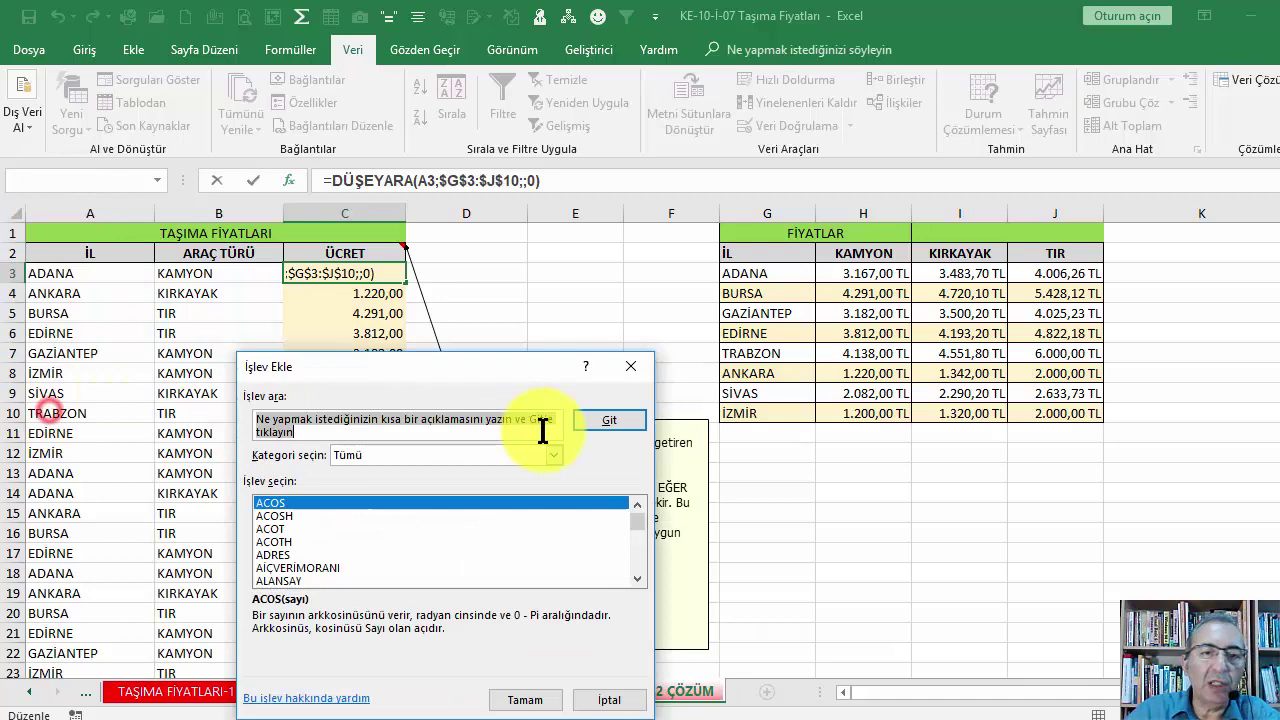
click(340, 530)
key(k)
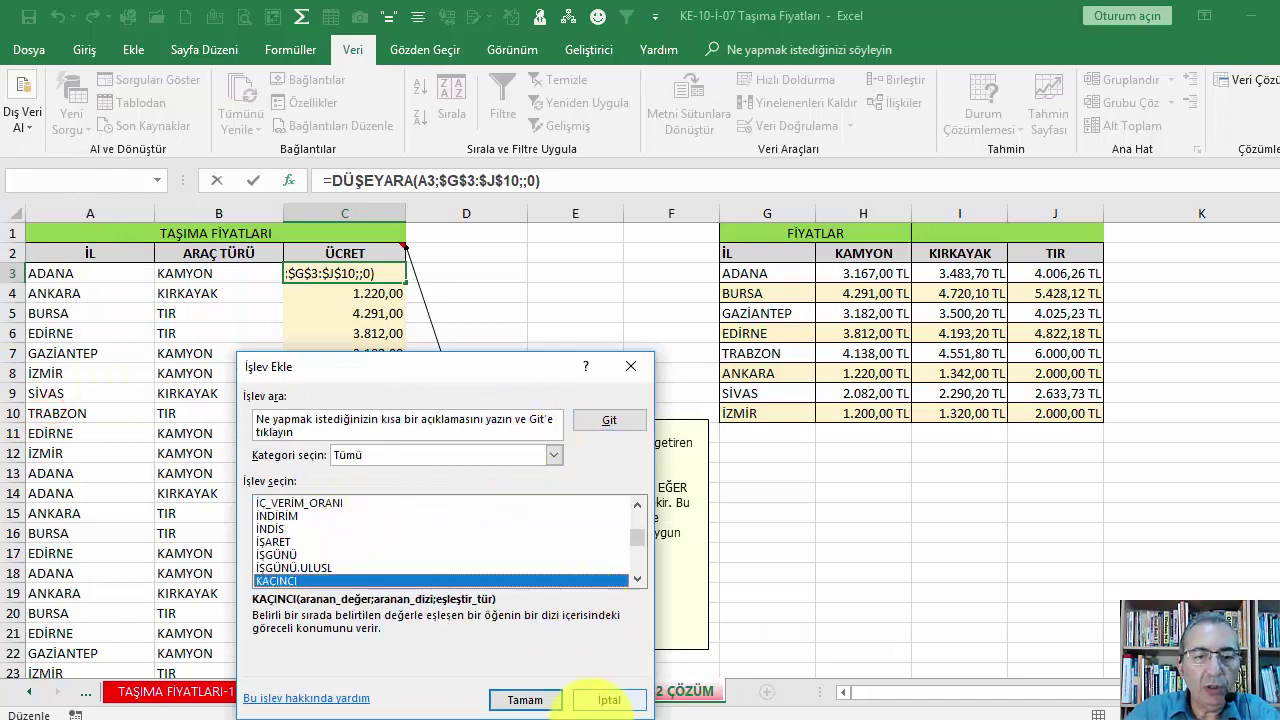
click(525, 698)
drag(531, 380, 838, 385)
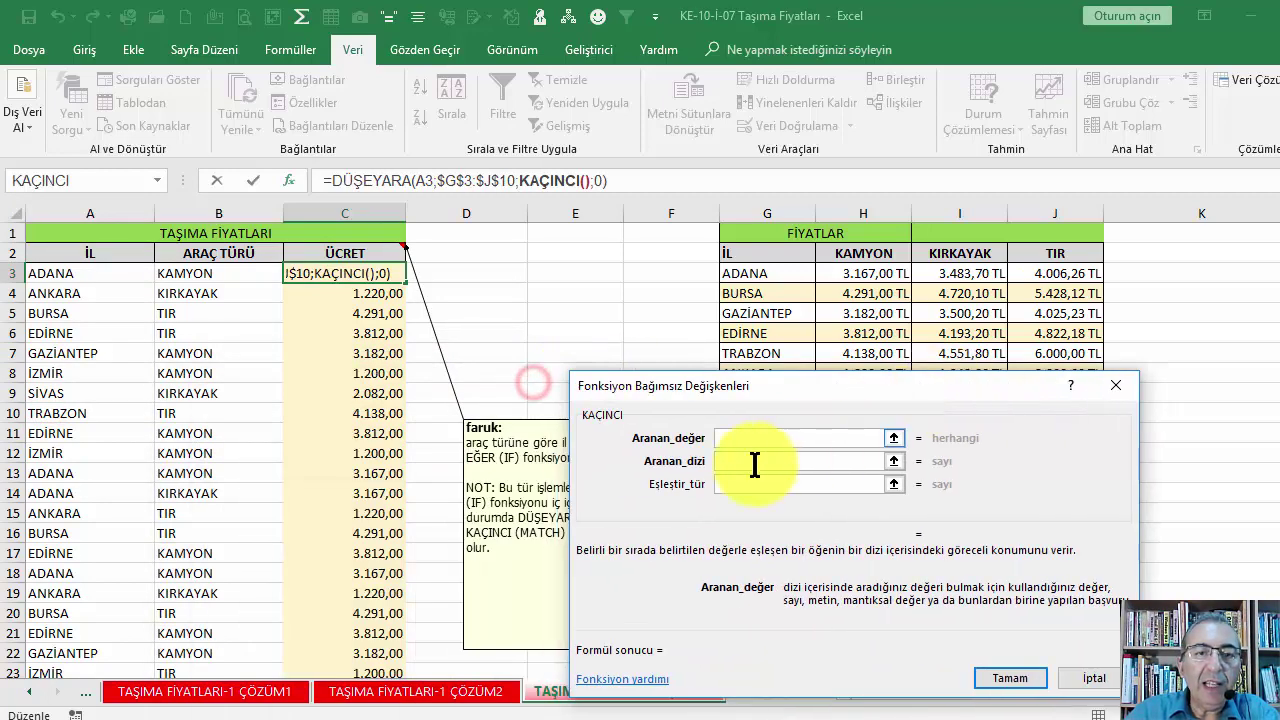
- Set KAÇINCI to B3, $G$2:$J$2 and 0, and confirm C3's formula
click(224, 272)
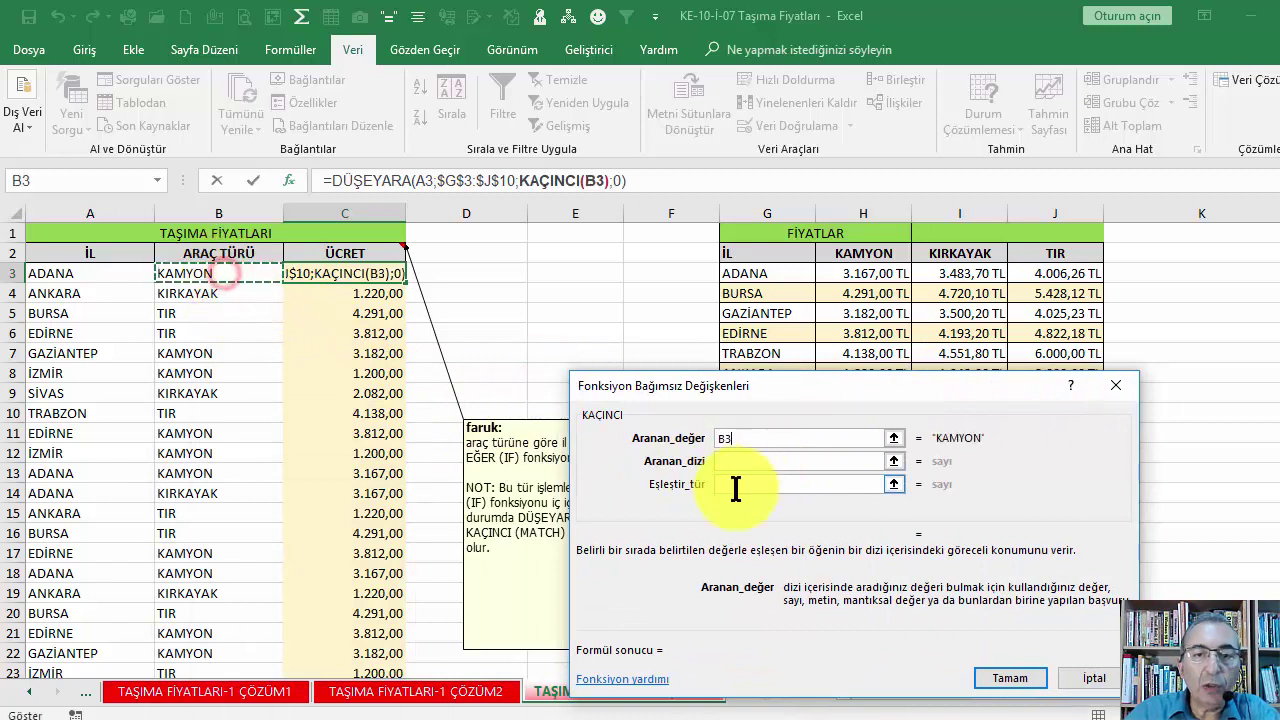
click(730, 460)
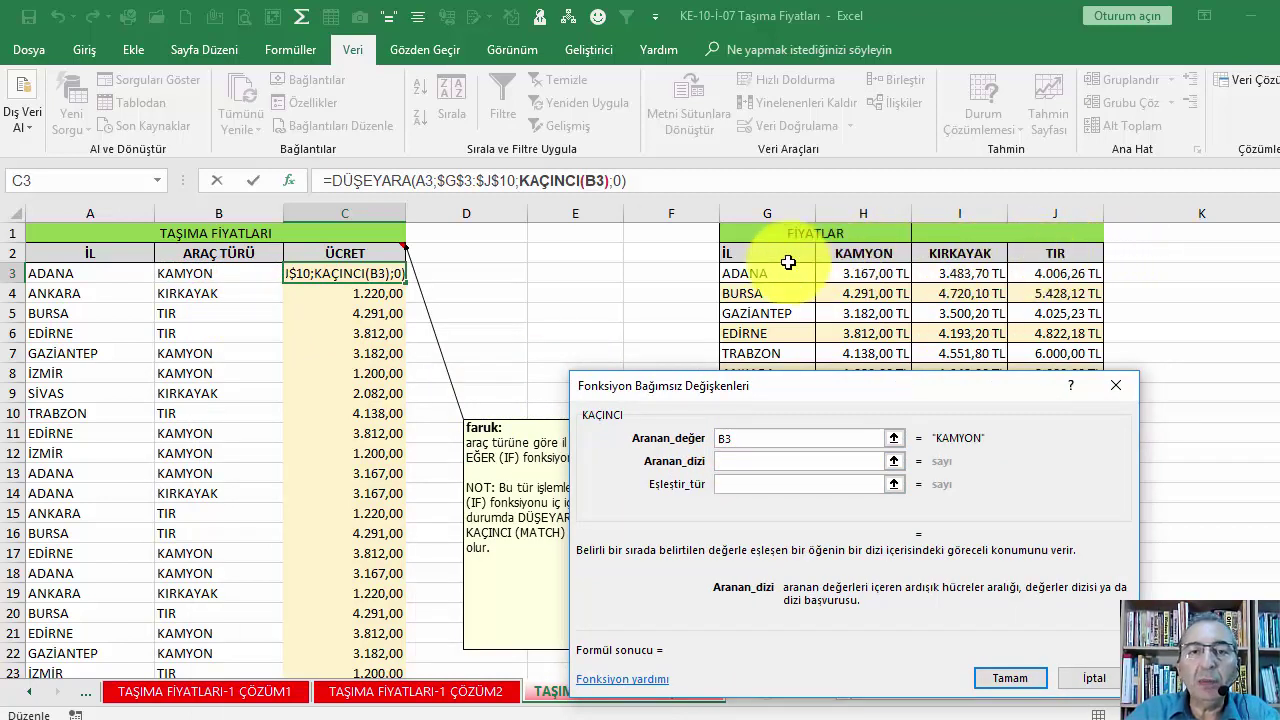
drag(752, 253, 1040, 256)
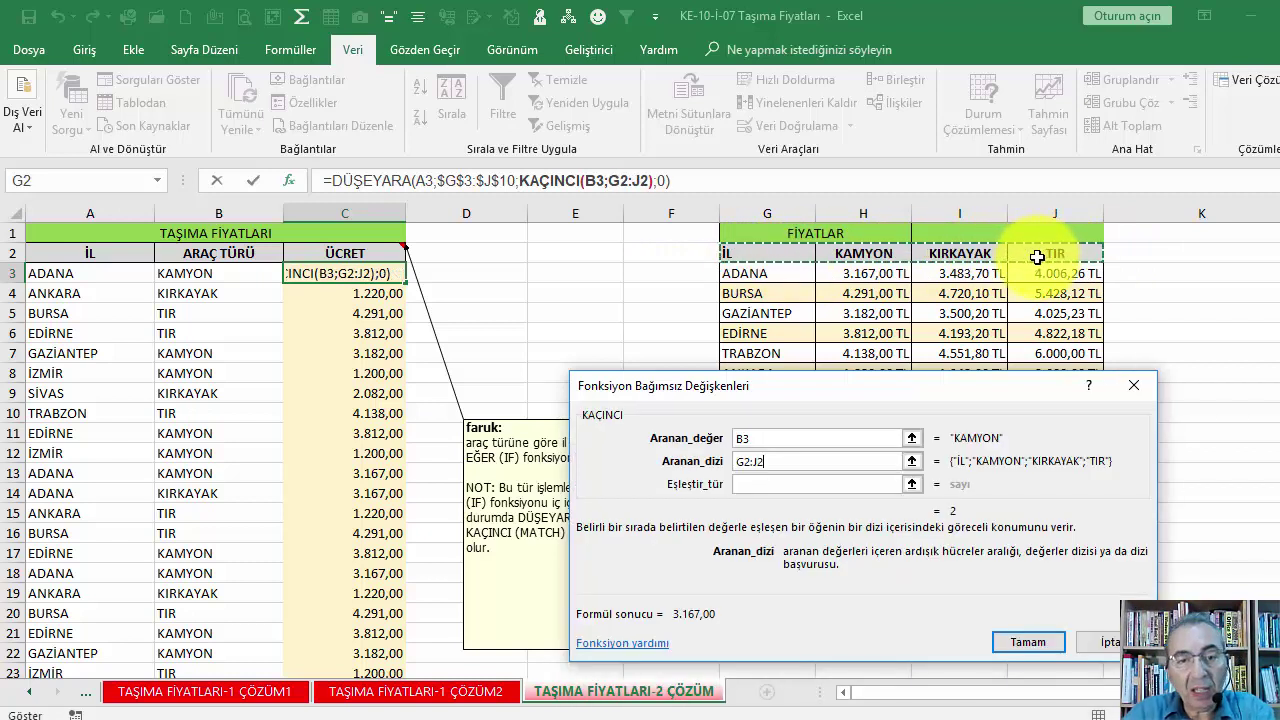
key(F4)
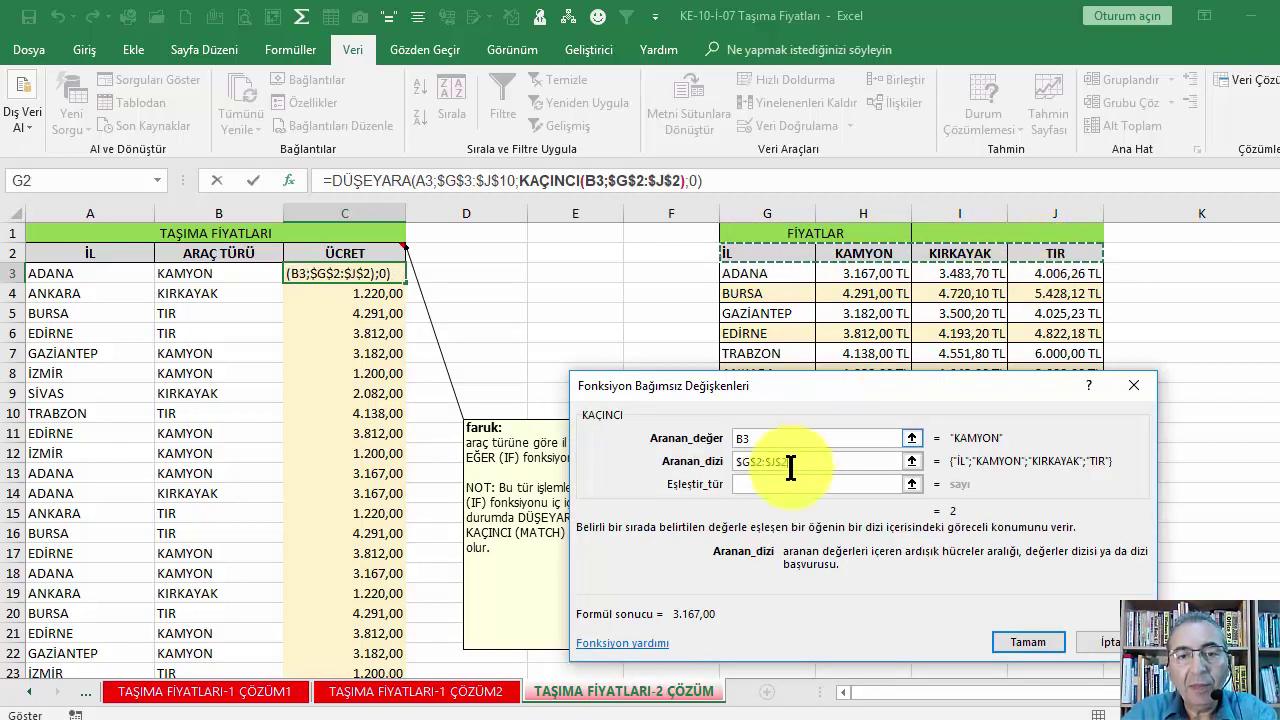
click(771, 483)
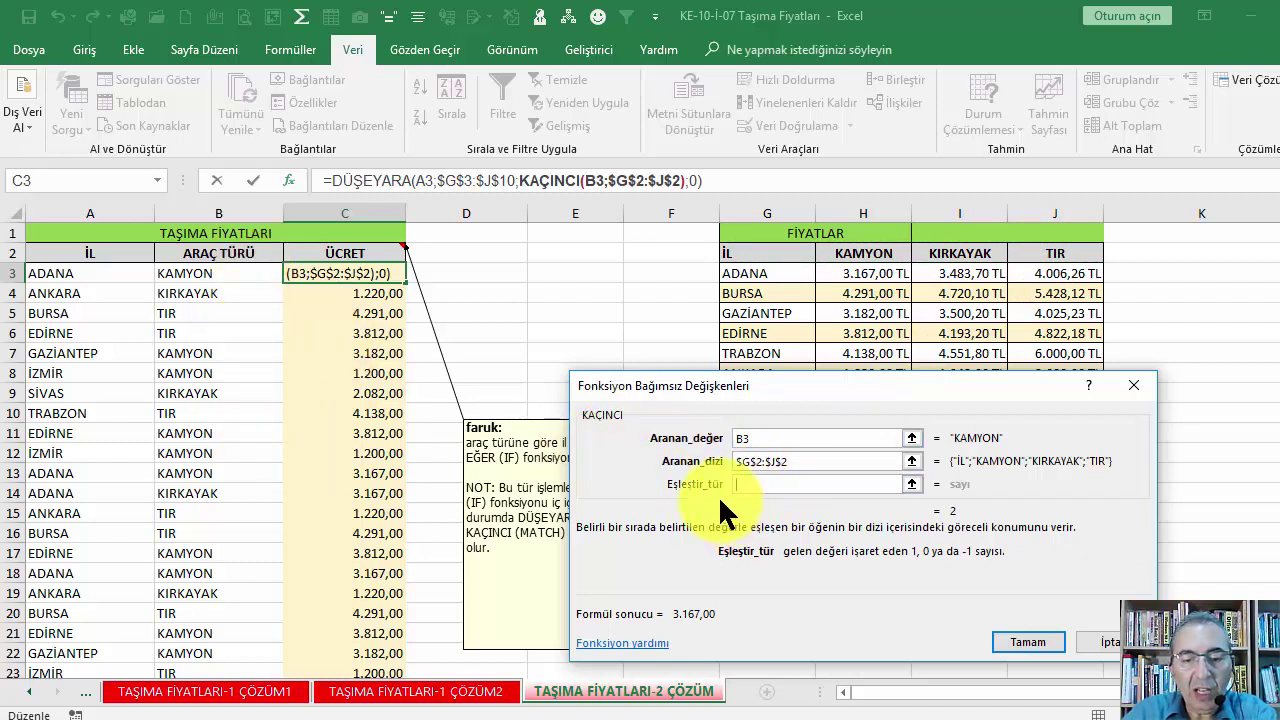
text(0)
text(;0)
click(355, 180)
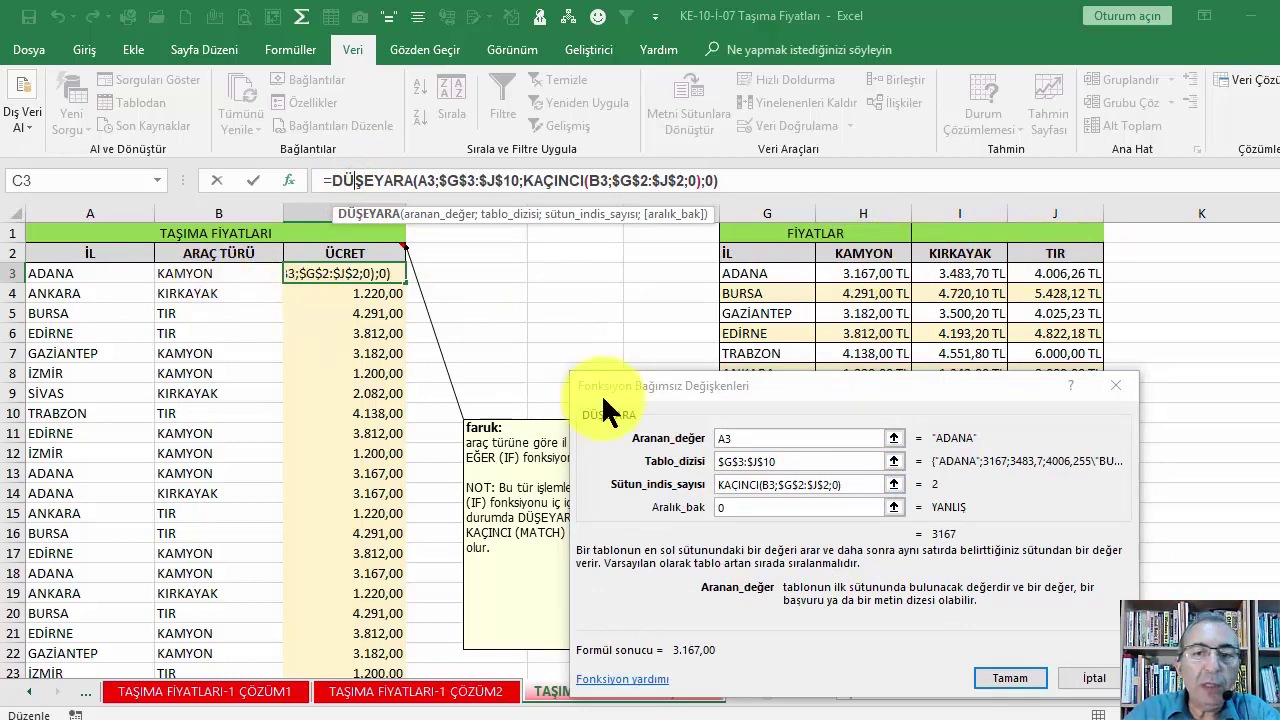
click(1008, 678)
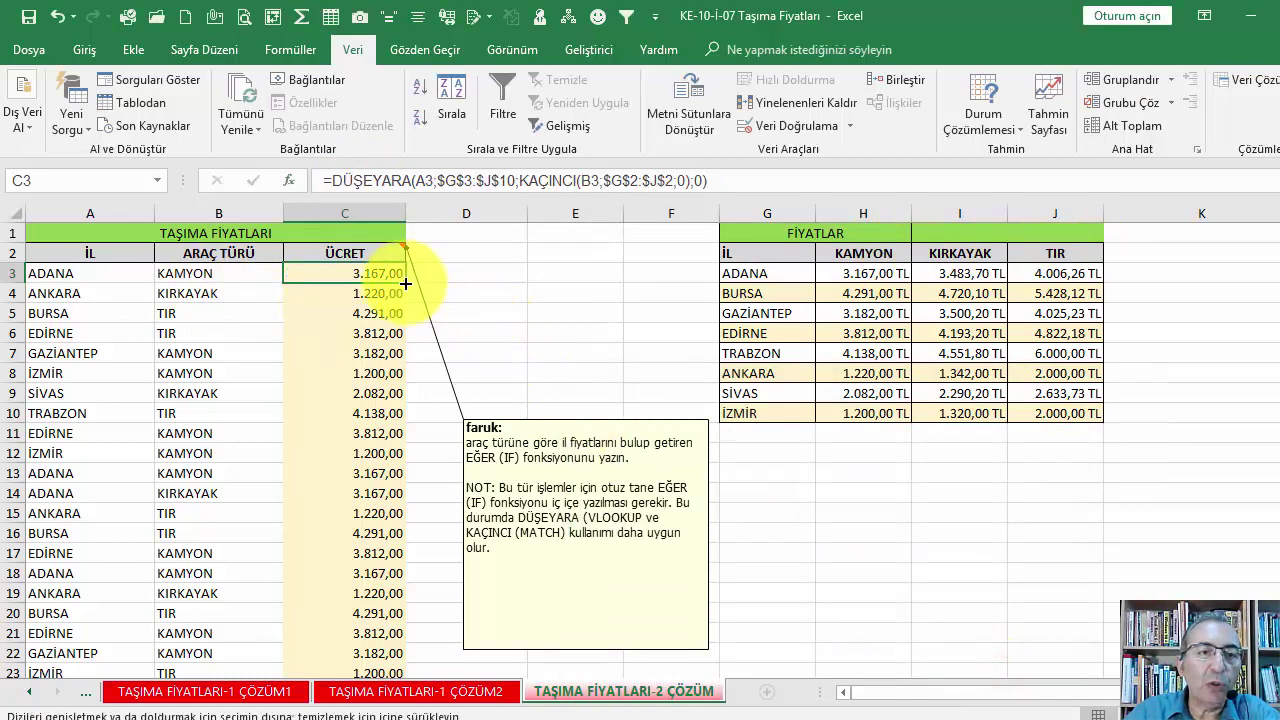
- Fill the lookup down ÜCRET and test B3 with KIRKAYAK, TIR, then back to KAMYON
double_click(405, 283)
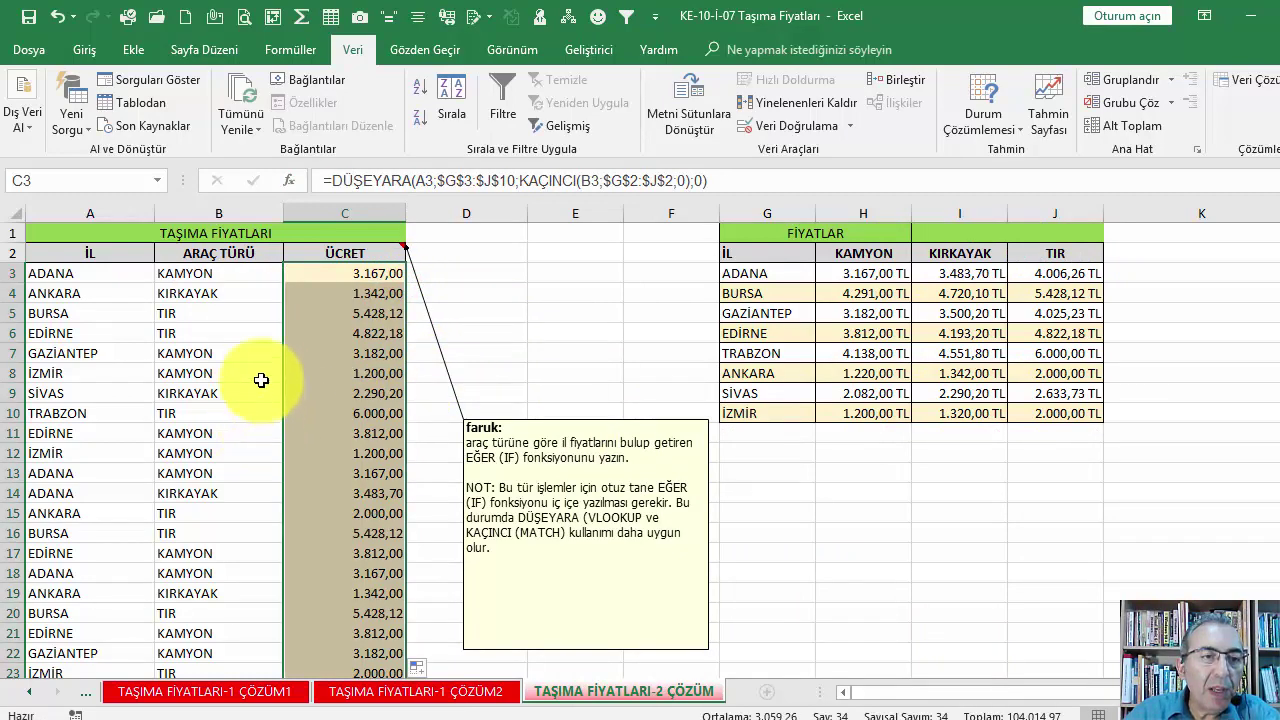
click(214, 281)
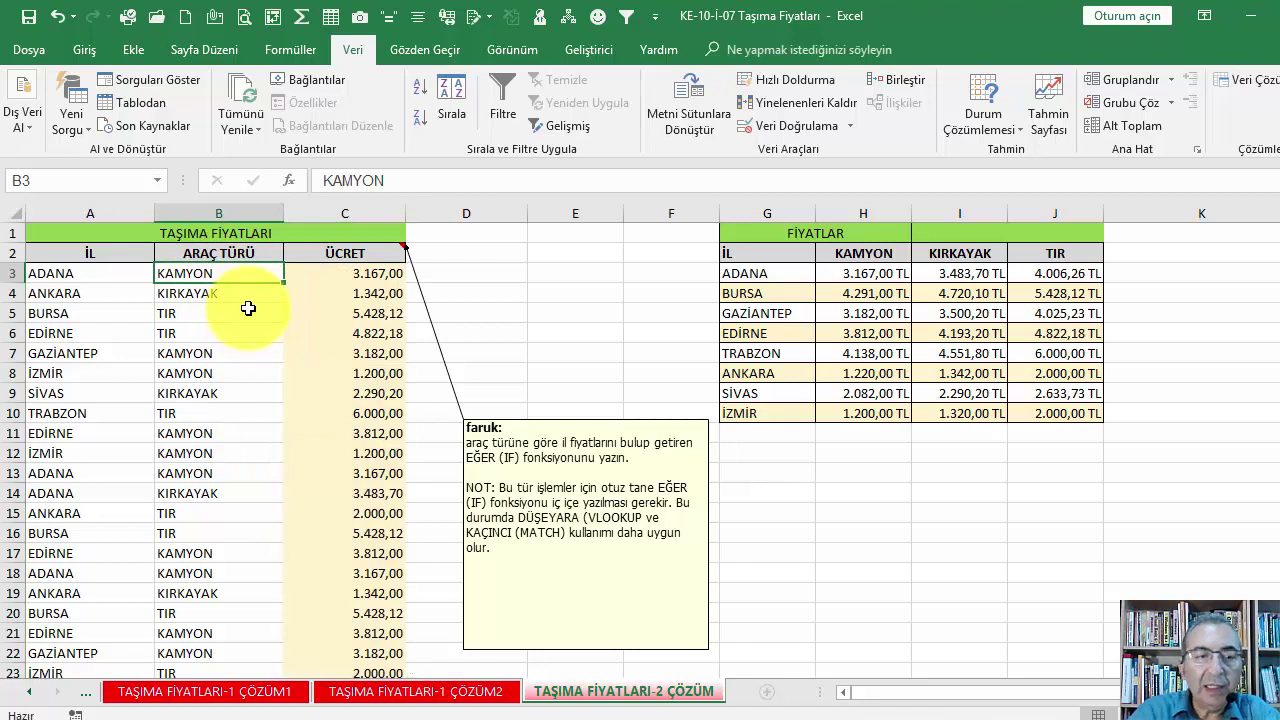
text(KIR)
key(Return)
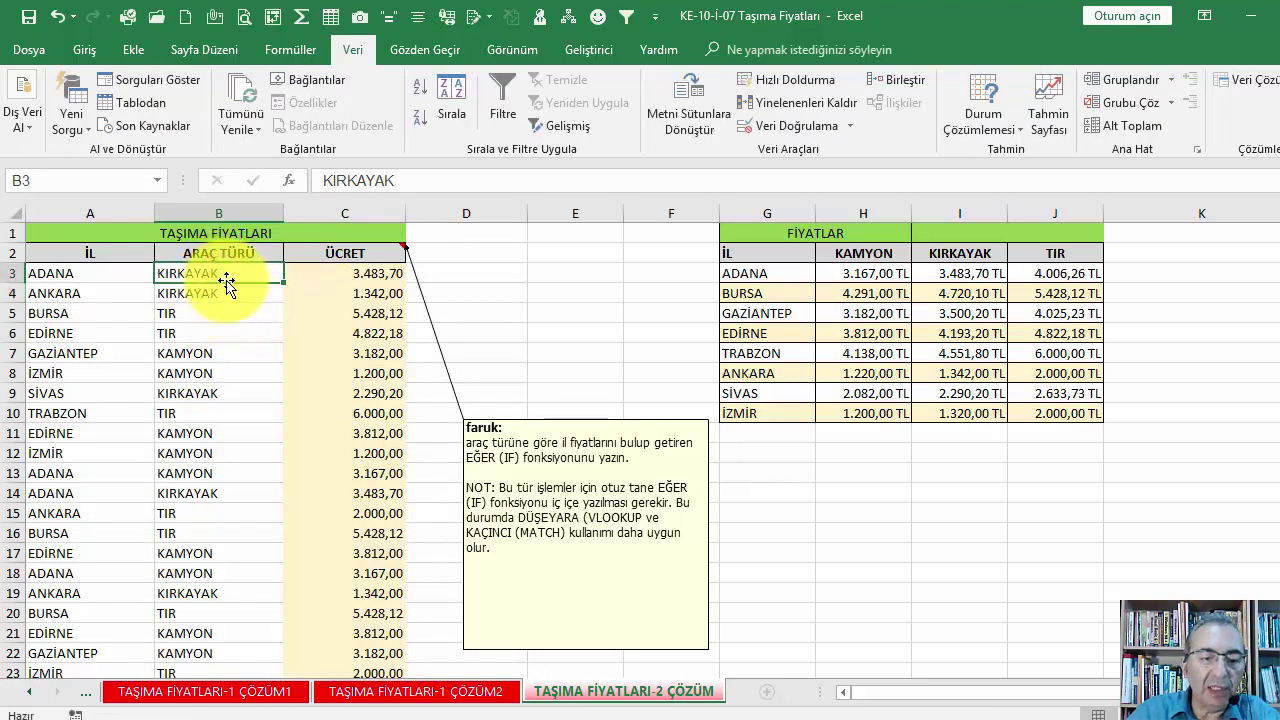
text(TIR)
key(Return)
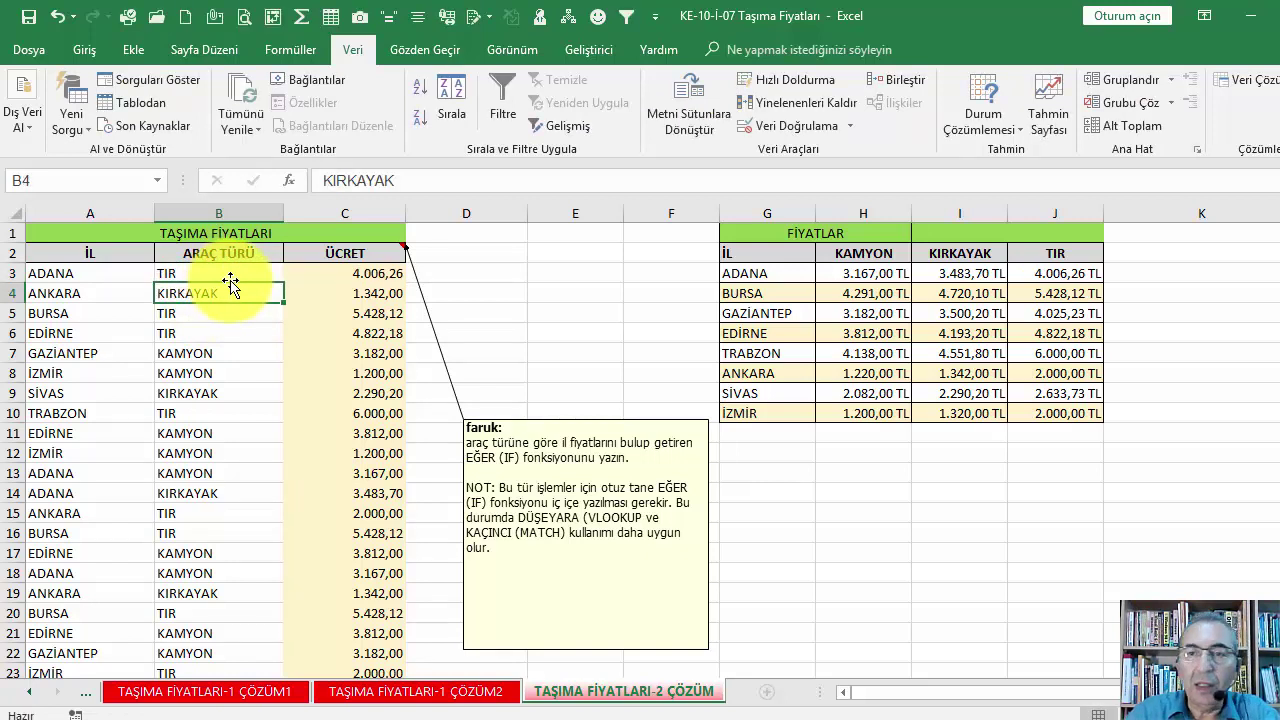
click(217, 275)
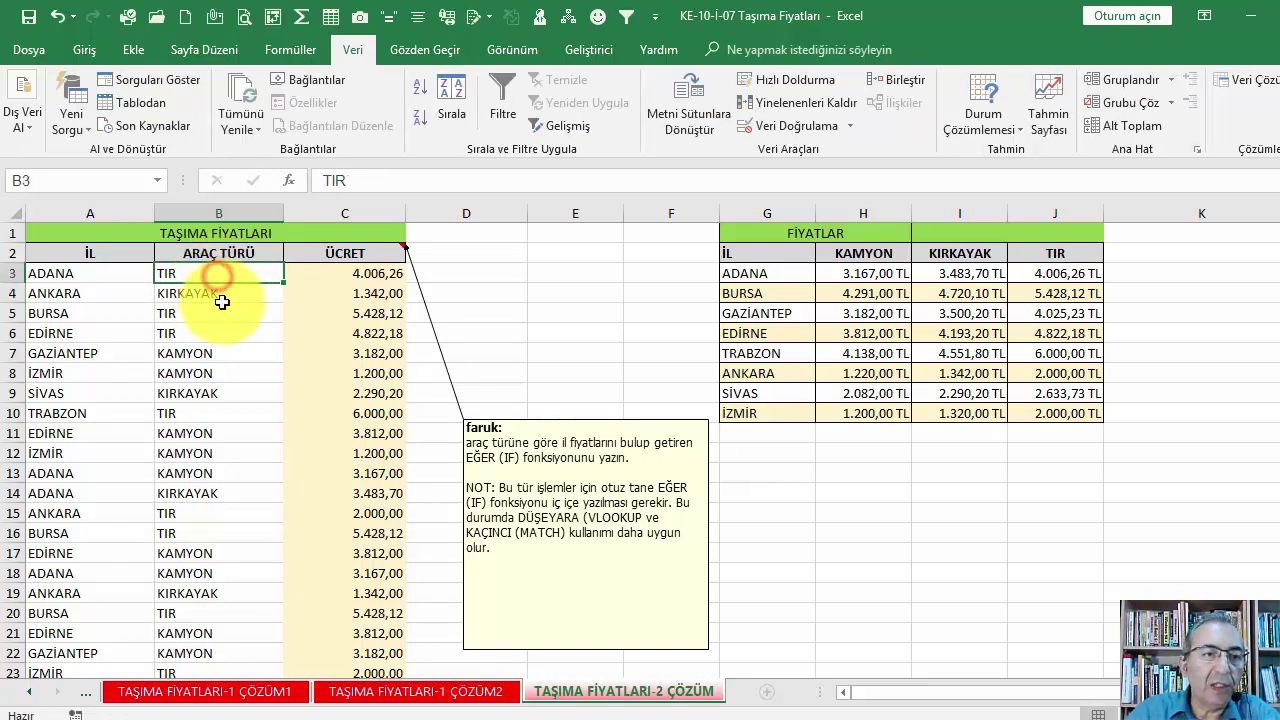
text(KAMYON)
key(Return)
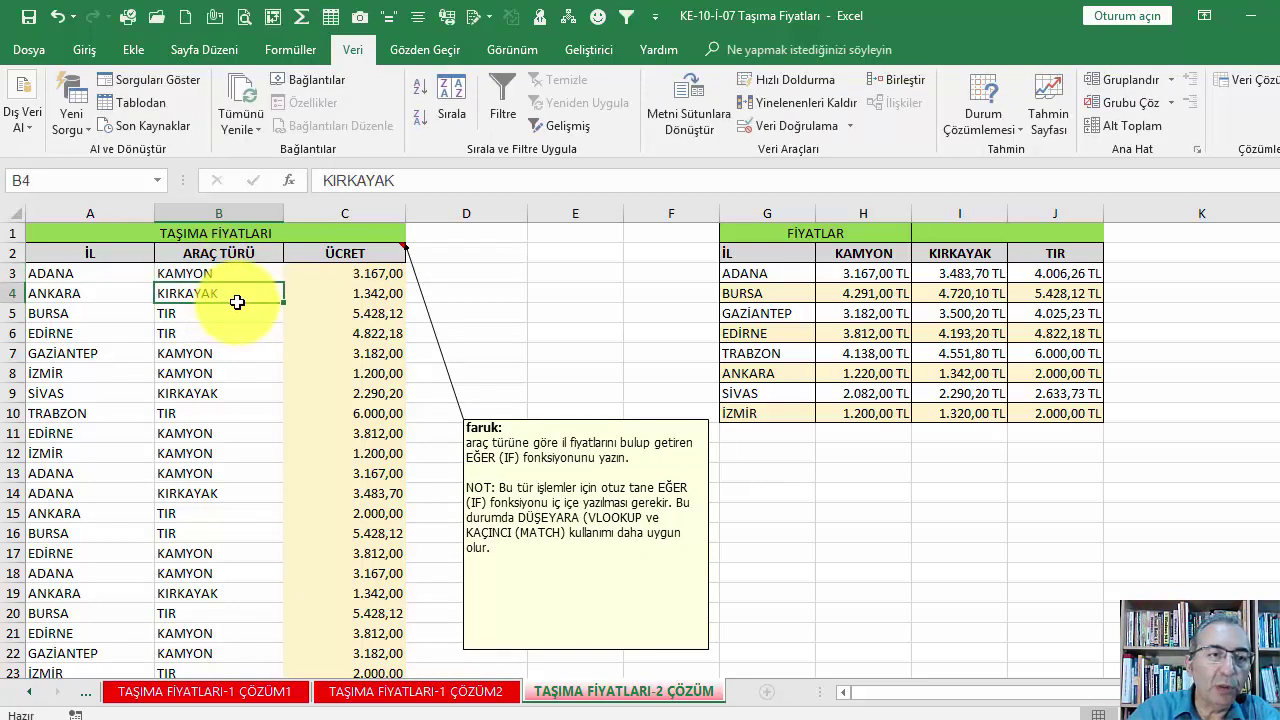
- Test changing TRABZON's B10 vehicle type to KAMYON, then undo the change
click(201, 413)
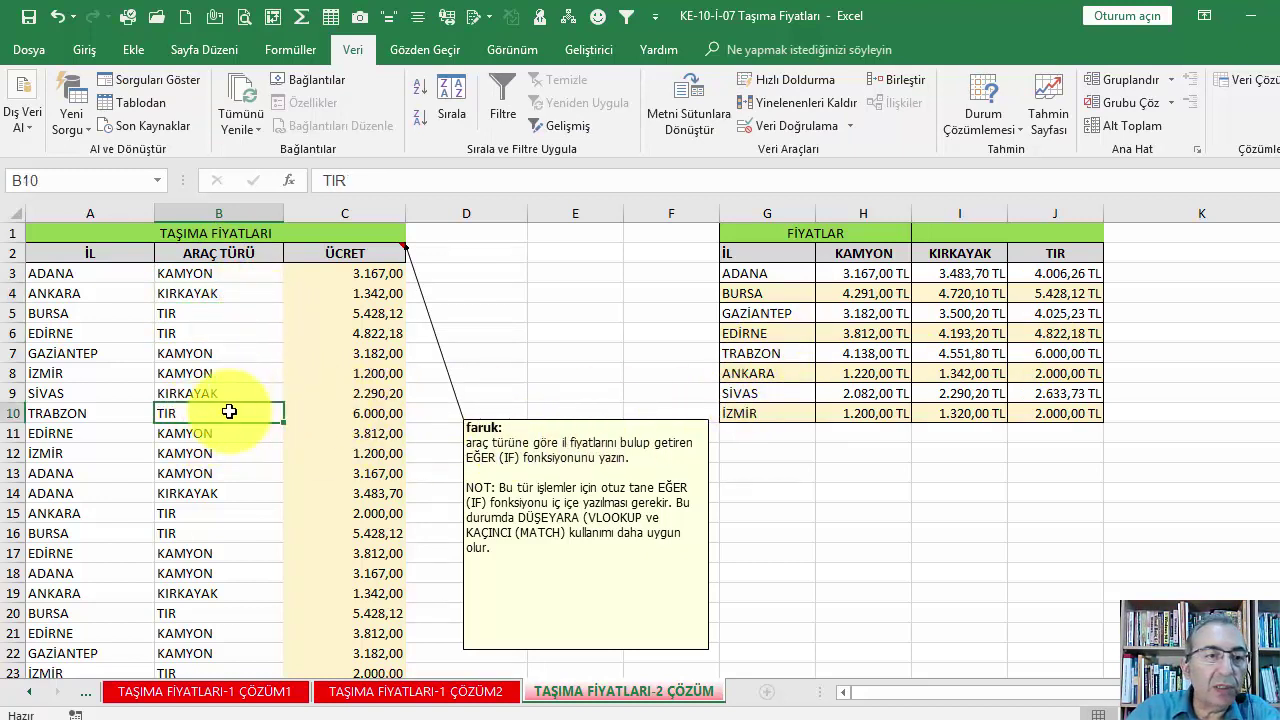
click(232, 394)
click(247, 413)
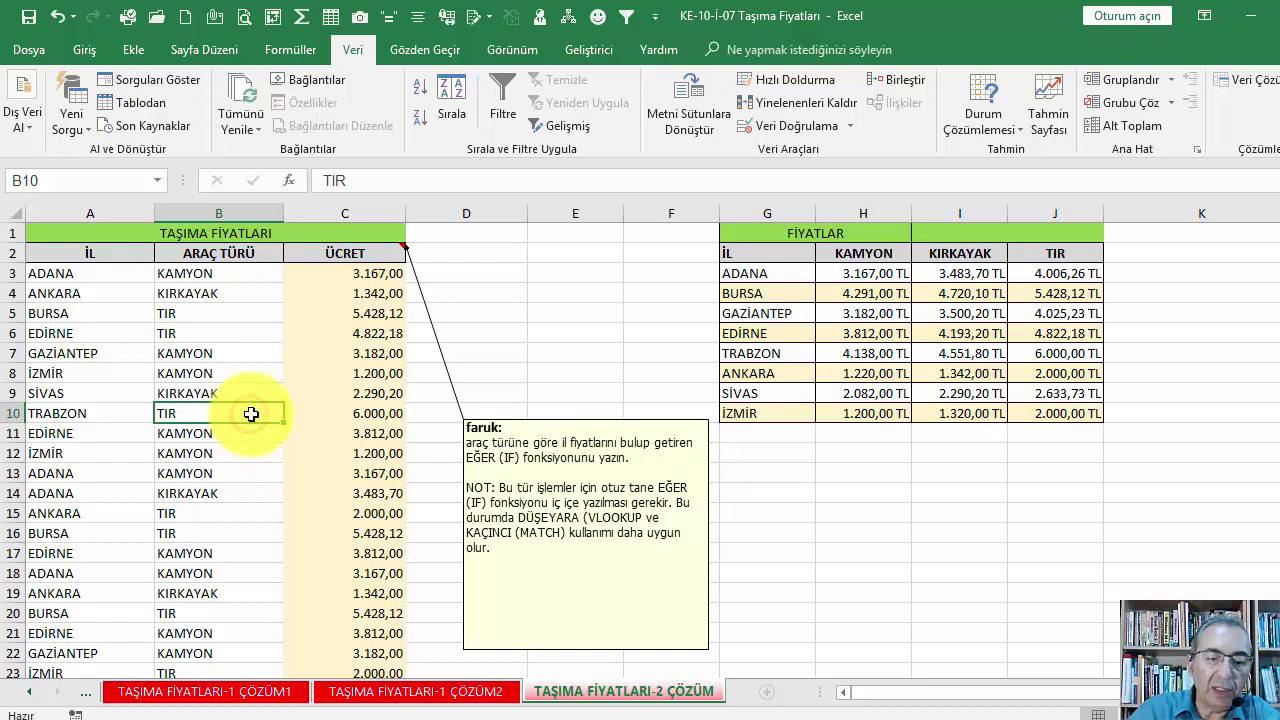
text(KAMYON)
key(Return)
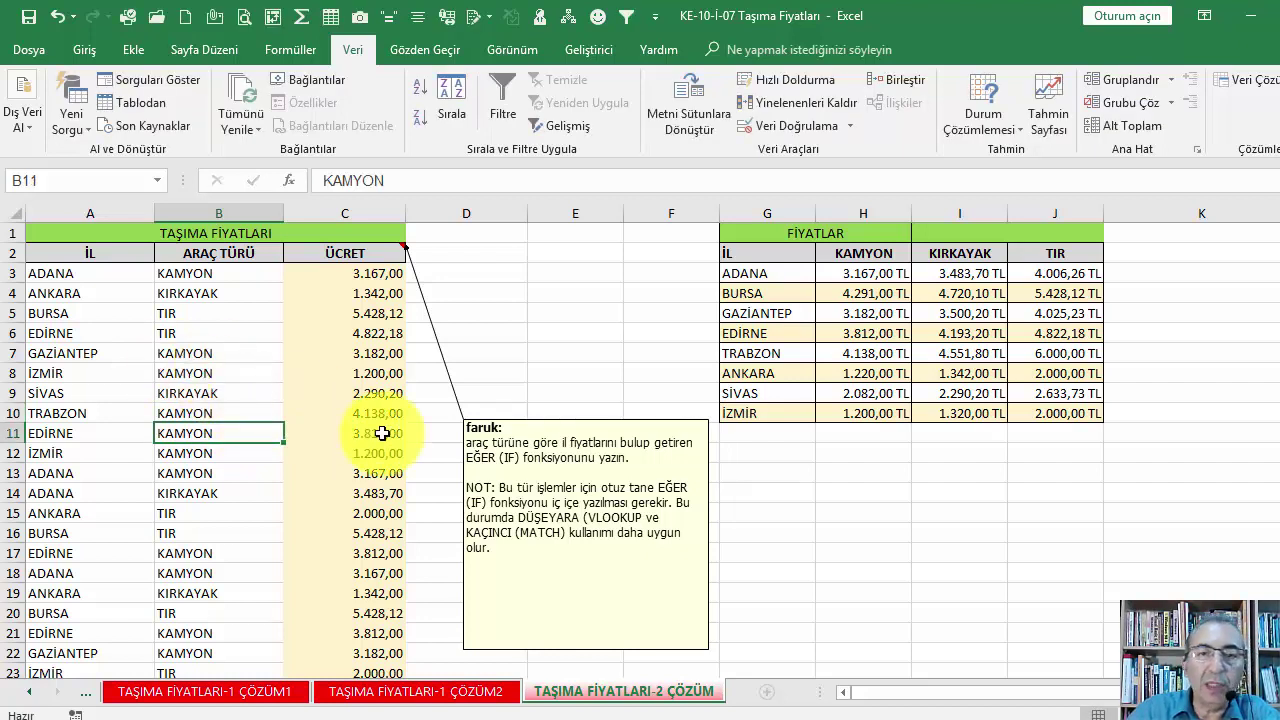
key(ctrl+z)
click(229, 432)
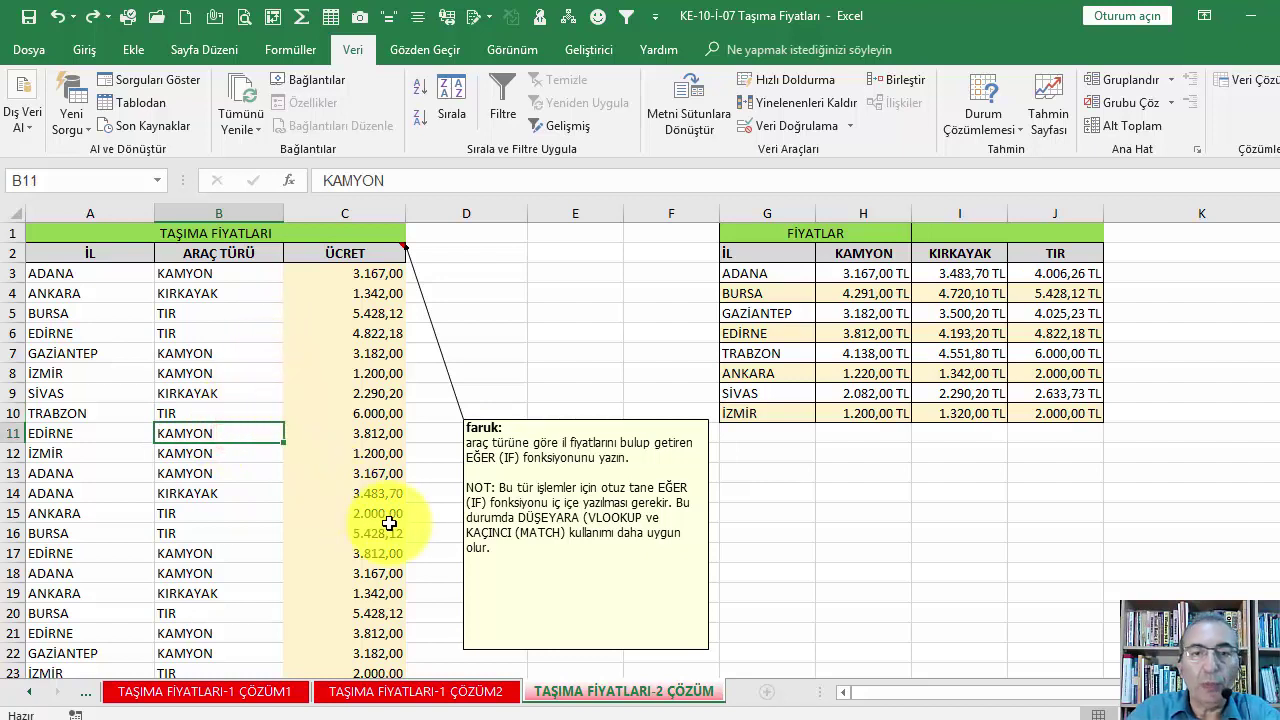
- Flip through the ÇÖZÜM2 and ÇÖZÜM1 sheets, returning to 2 ÇÖZÜM's finished C3 formula
click(391, 690)
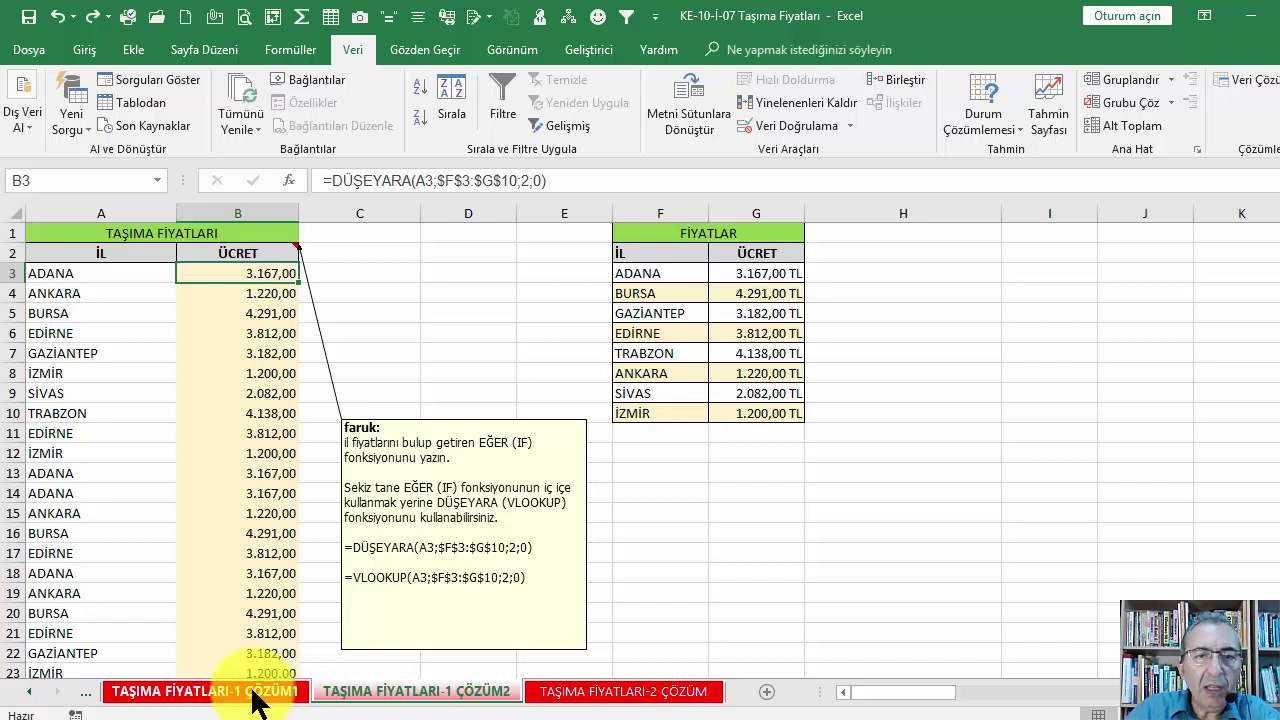
click(255, 695)
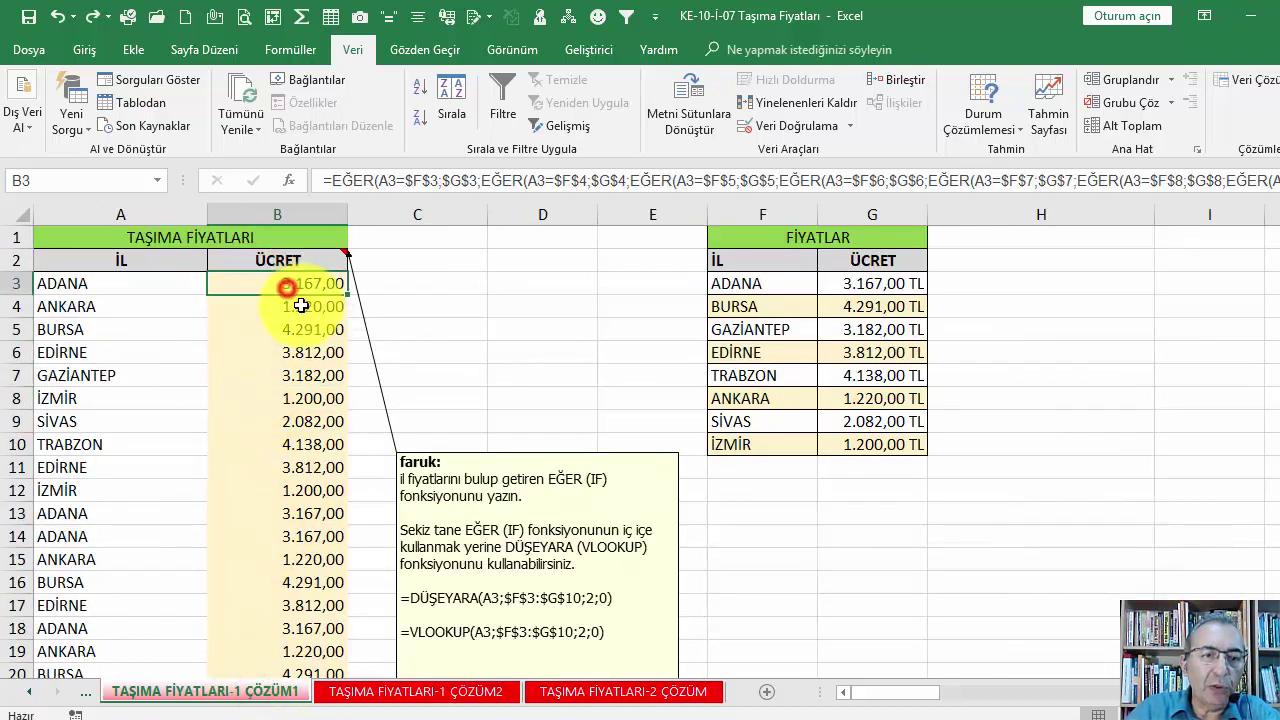
click(395, 695)
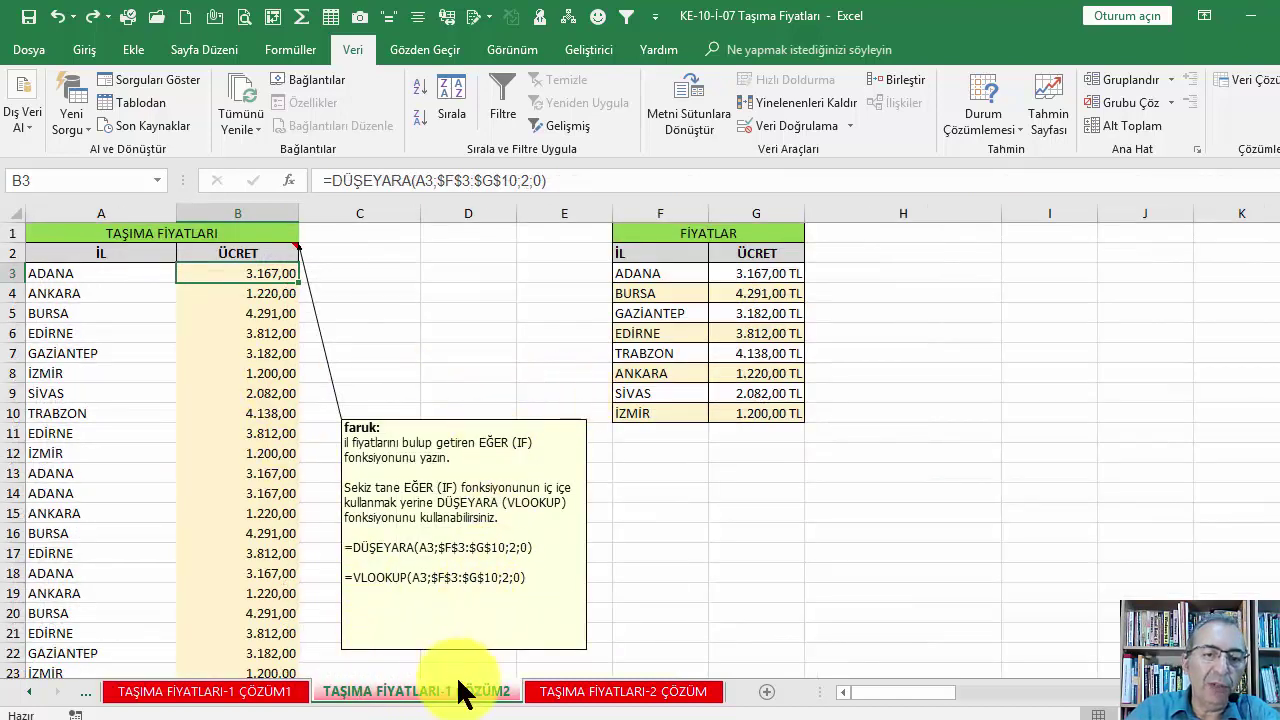
click(600, 692)
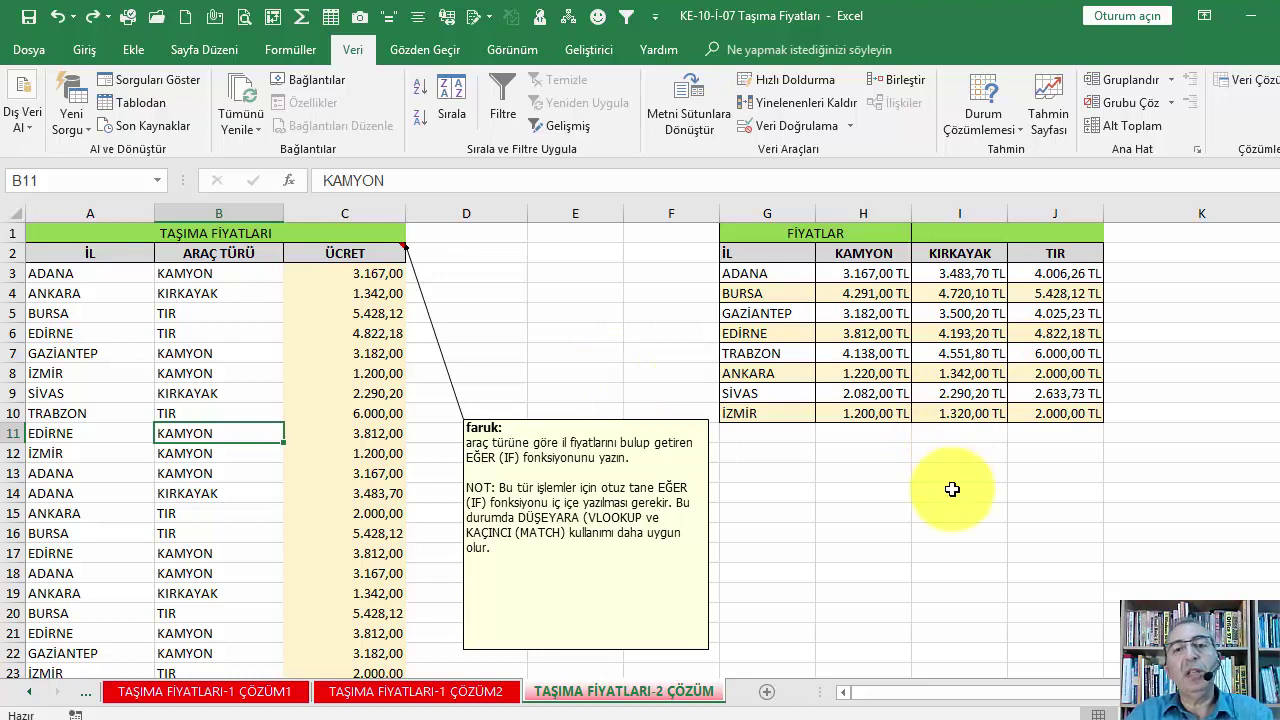
click(344, 278)
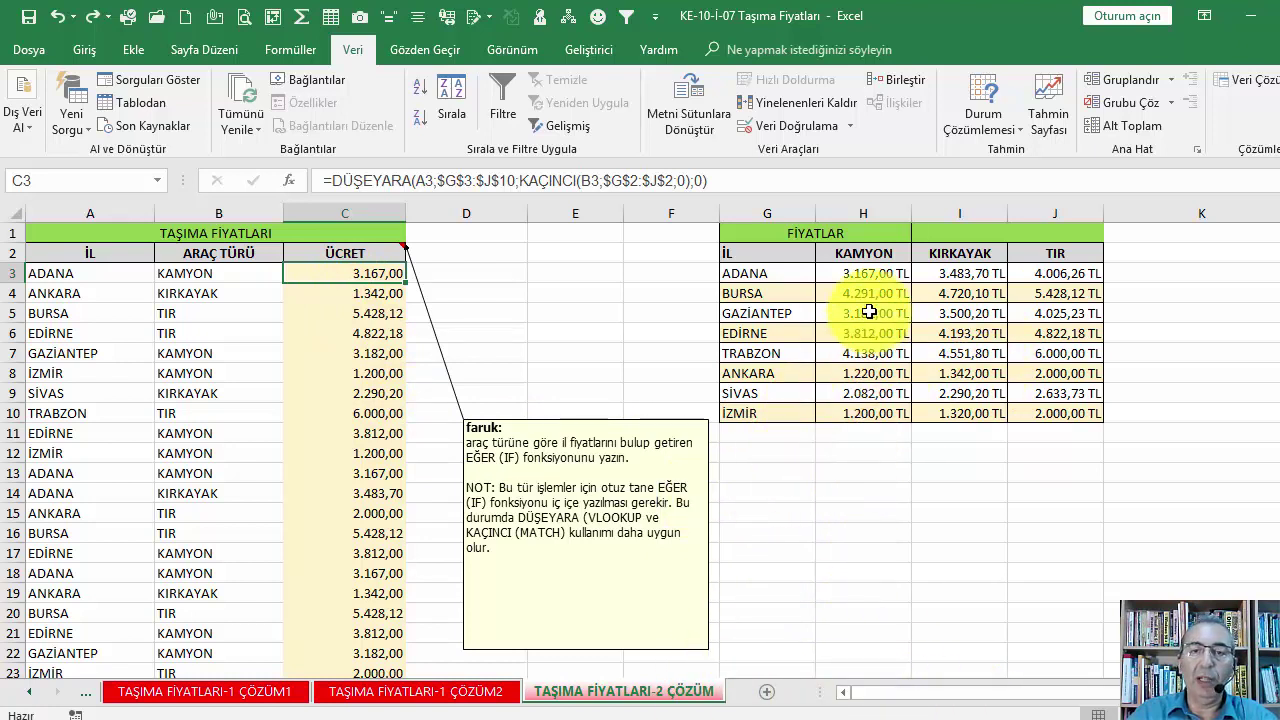
- Open TAŞIMA FİYATLARI-1 ÇÖZÜM1 and review its nested EĞER formulas, including EDİRNE's and B3's
click(28, 695)
click(28, 695)
click(515, 698)
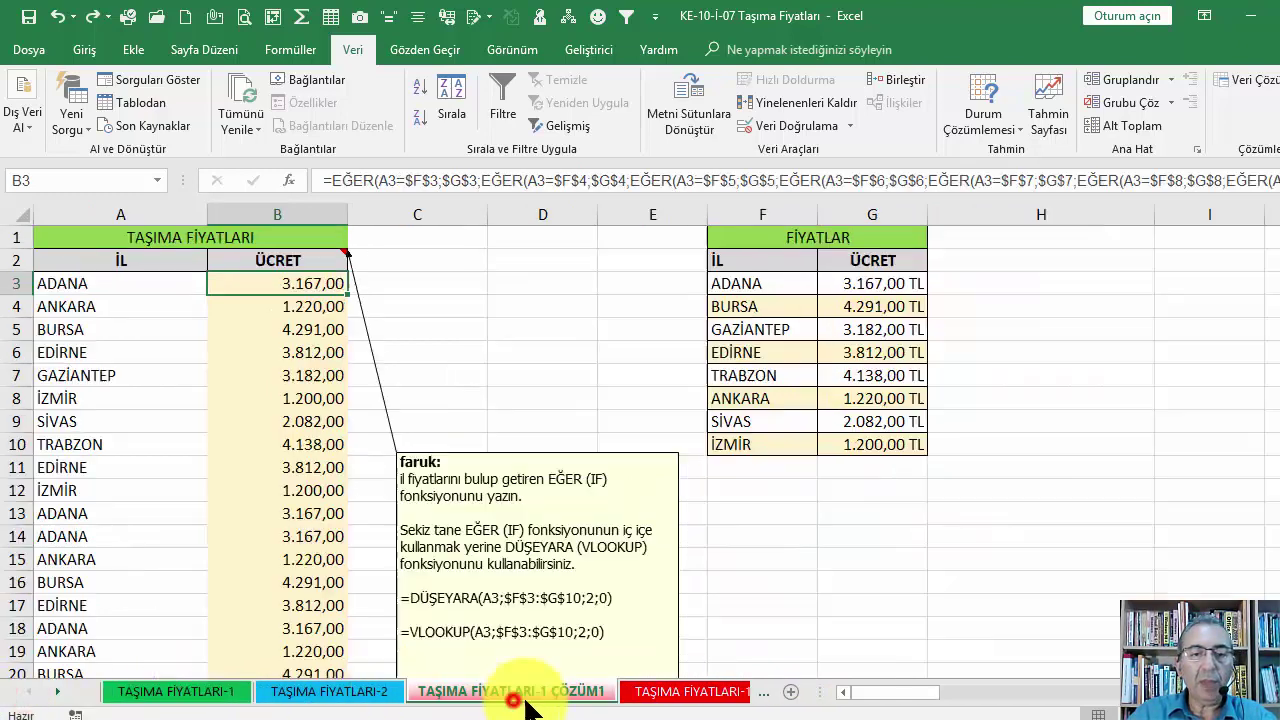
click(300, 308)
click(297, 345)
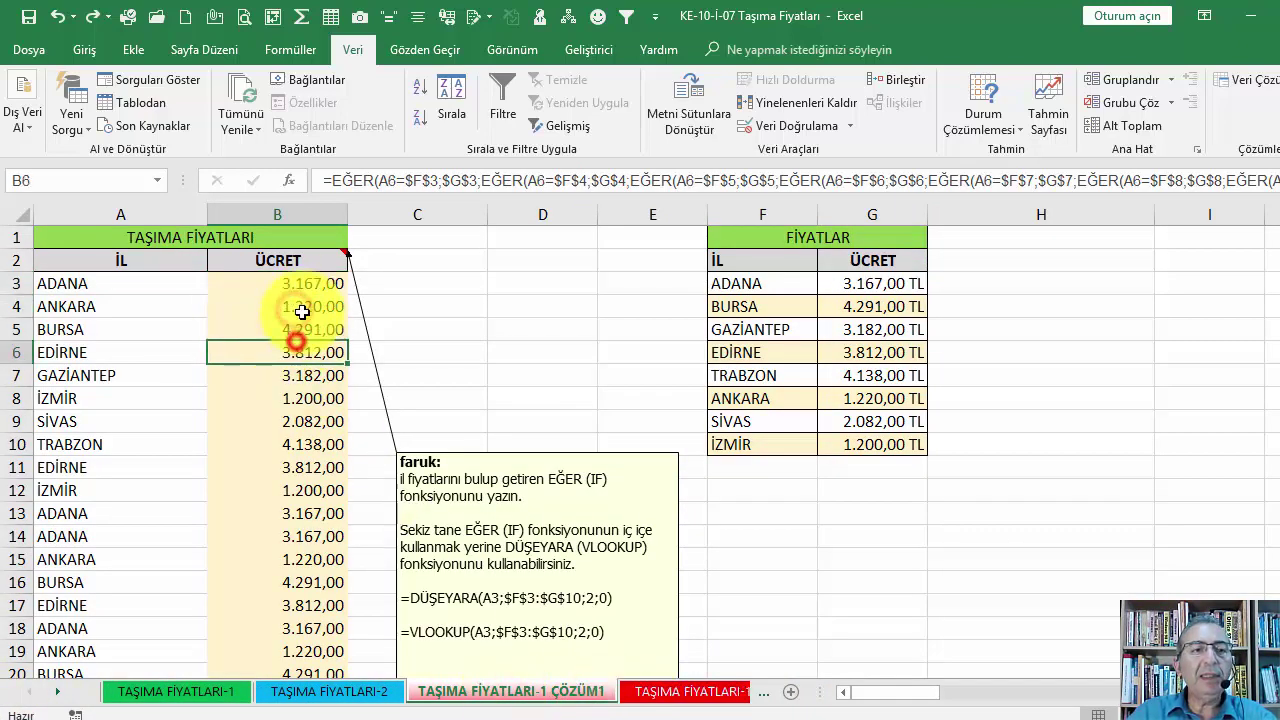
click(302, 283)
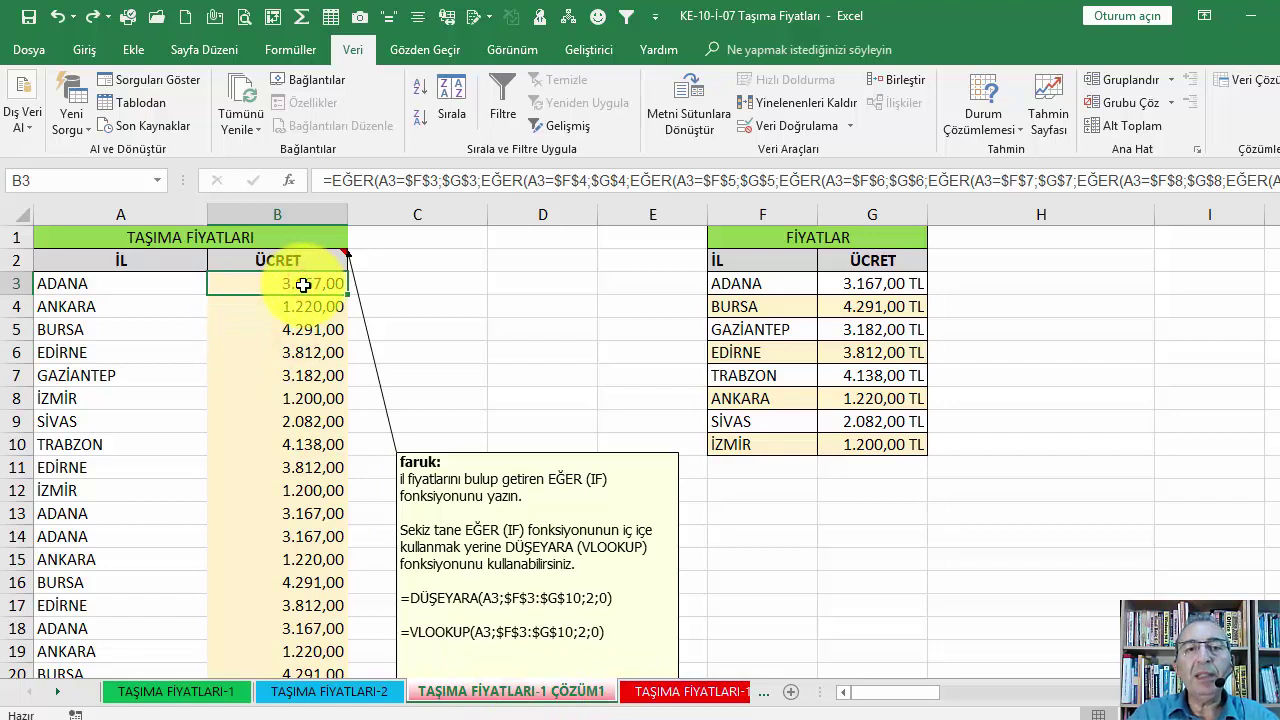